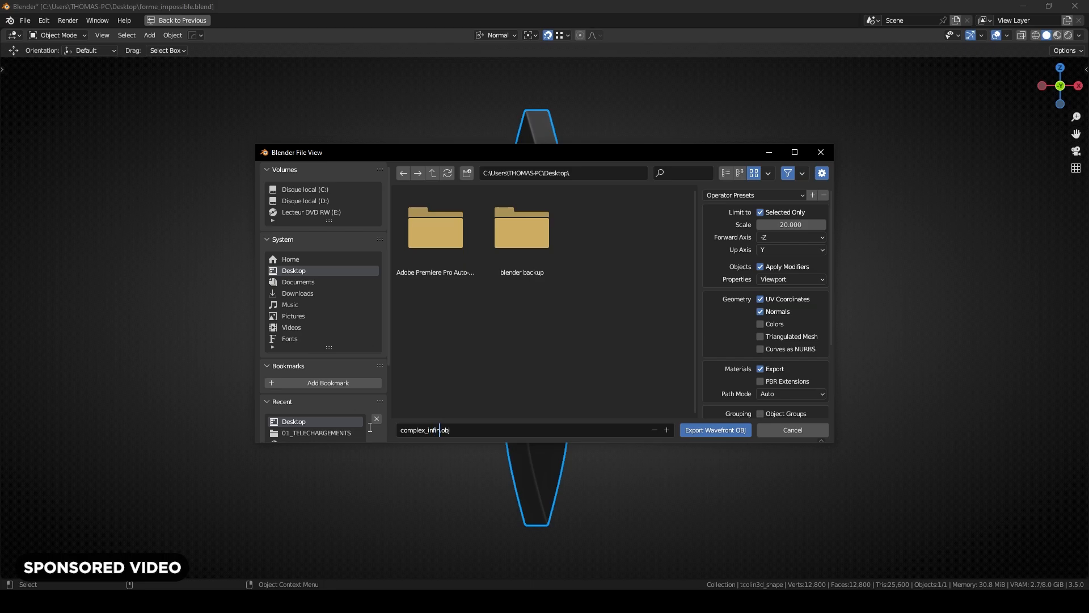
Complete the OBJ export file name with "shape"
text(shape)
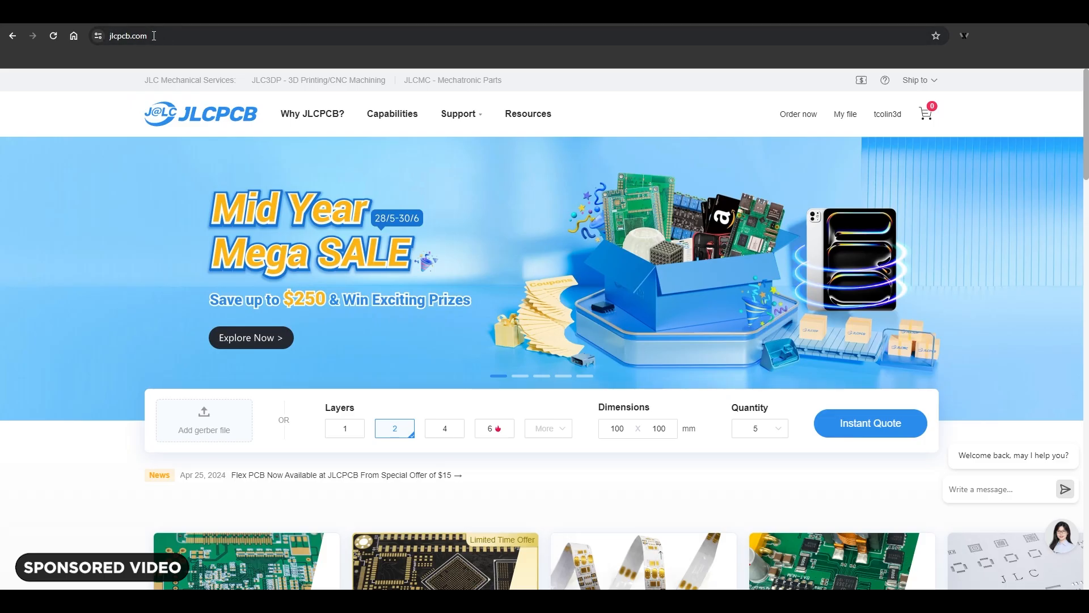
Switch to the JLCPCB website and open the 3D Printing quote page of its 3D Printing/CNC Machining service
click(301, 83)
scroll(214, 238, down, 4)
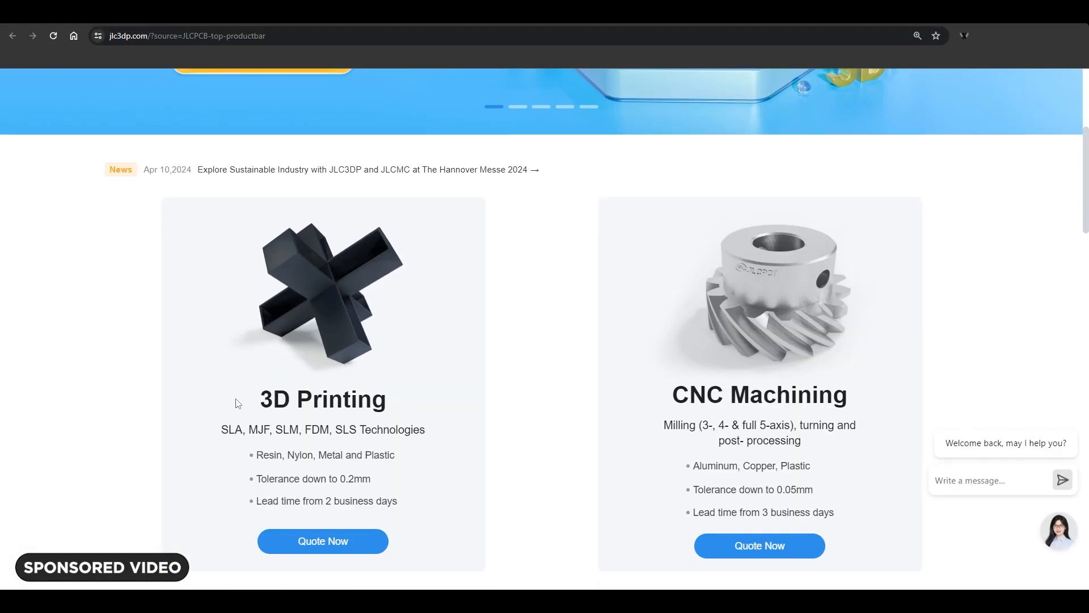
drag(257, 458, 402, 457)
click(402, 457)
click(328, 543)
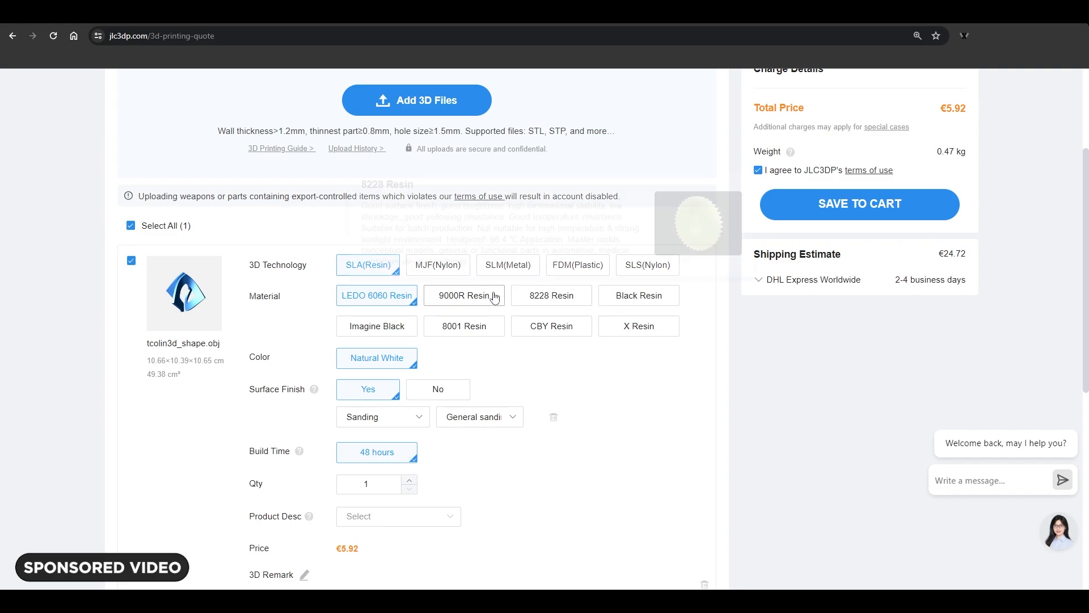
Set the 3D technology of tcolin3d_shape.obj to SLM(Metal) and inspect the model from several sides in the 3D preview
click(513, 266)
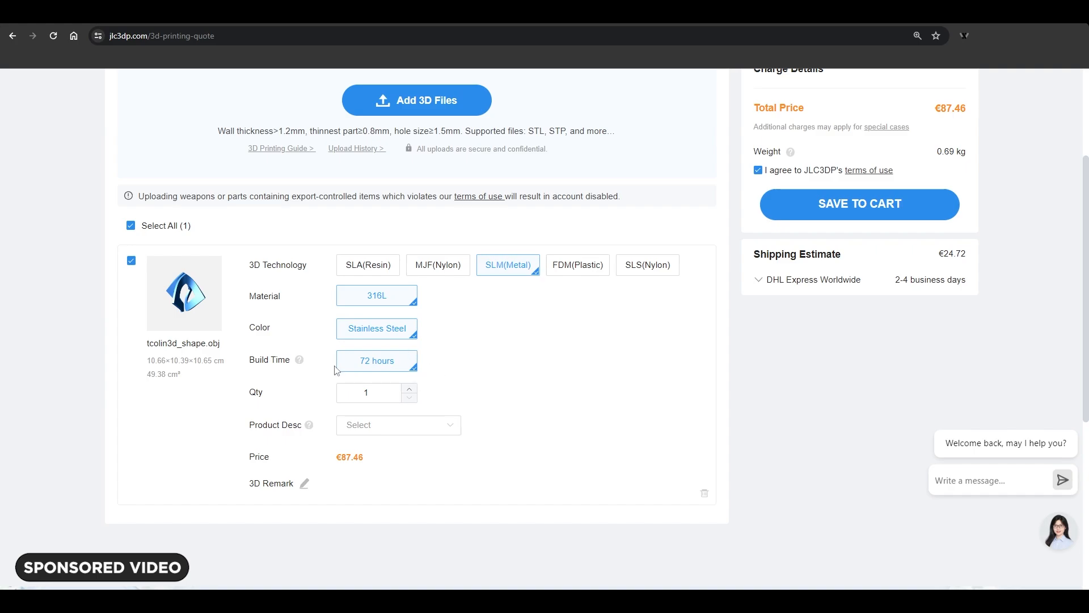
click(185, 294)
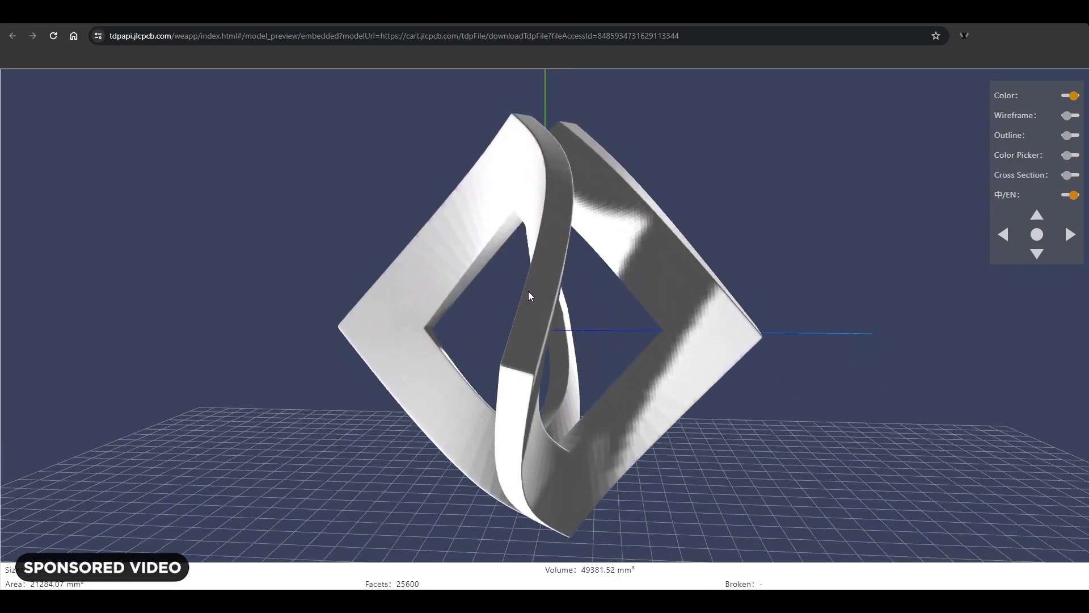
drag(658, 280, 828, 282)
drag(347, 277, 736, 281)
drag(502, 251, 678, 252)
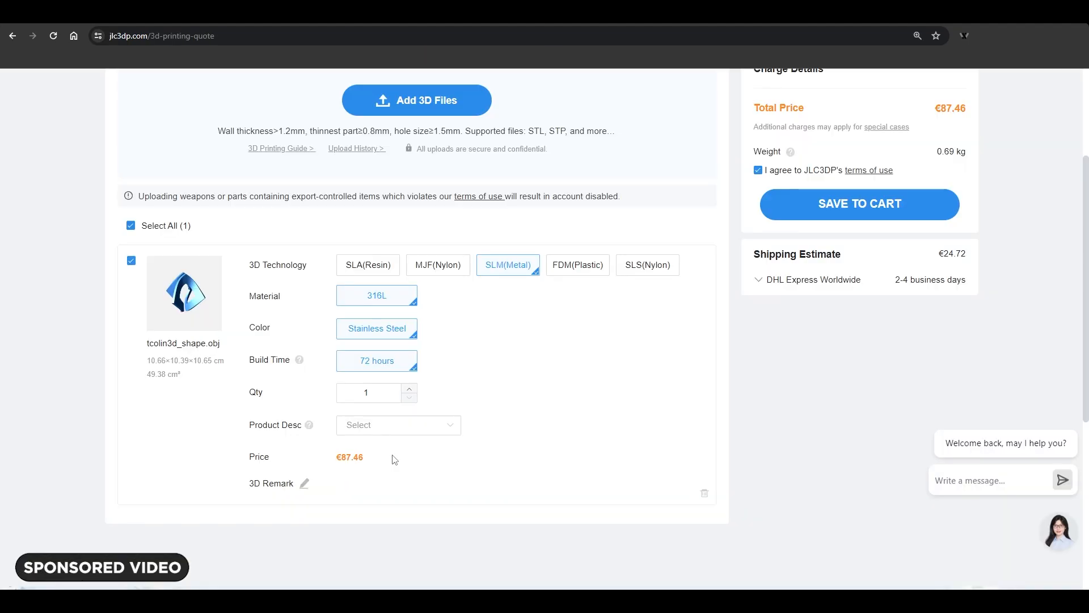
click(370, 270)
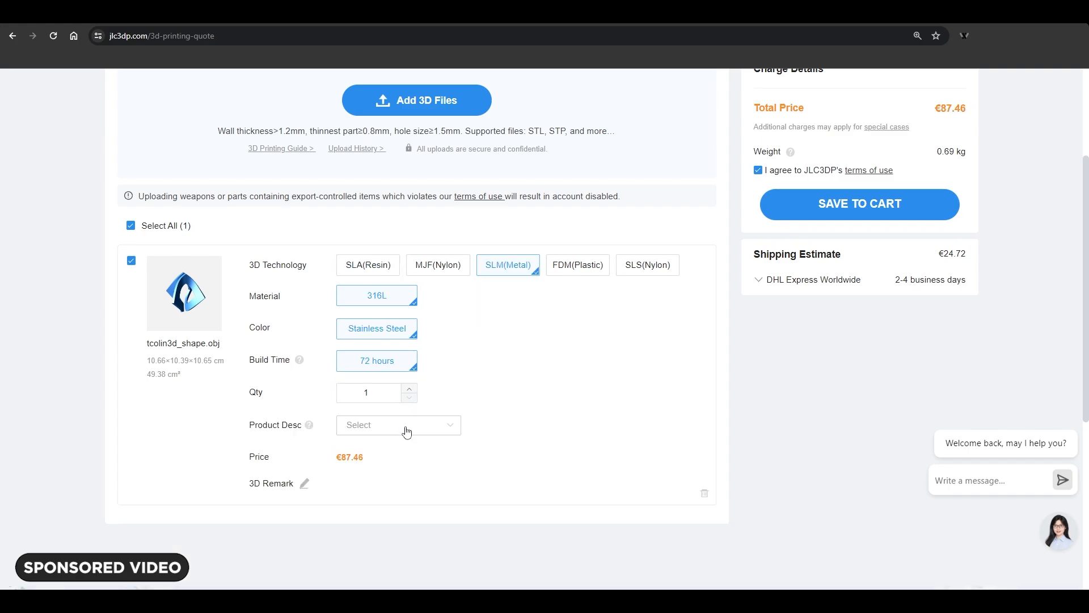
Set the product description to Art or Decoration -HS Code 830629 under DIYEntertainment and save the part to the cart
click(407, 432)
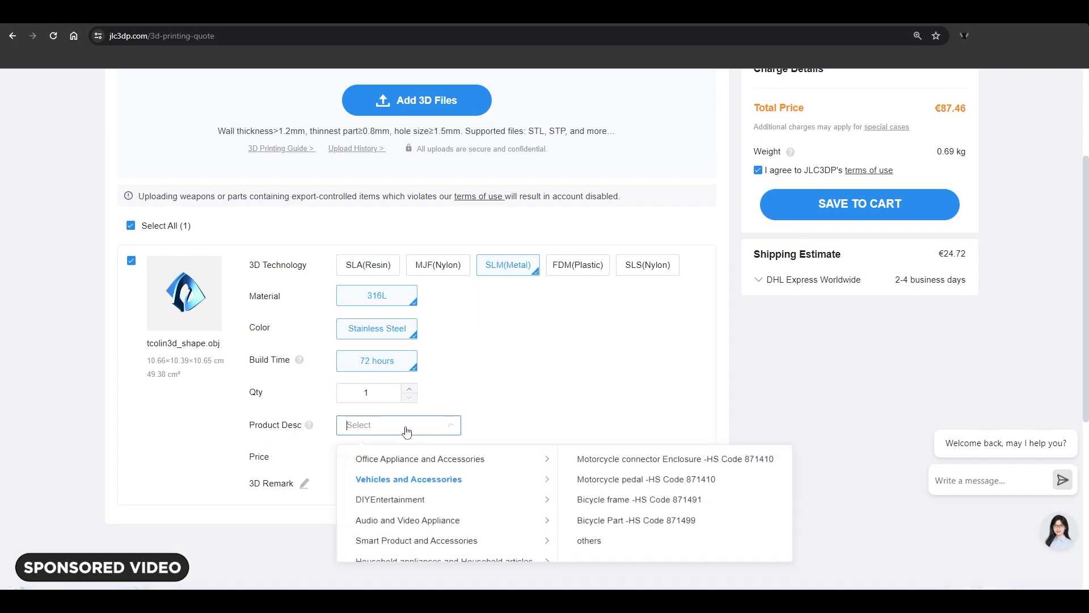
click(417, 505)
scroll(590, 513, down, 1)
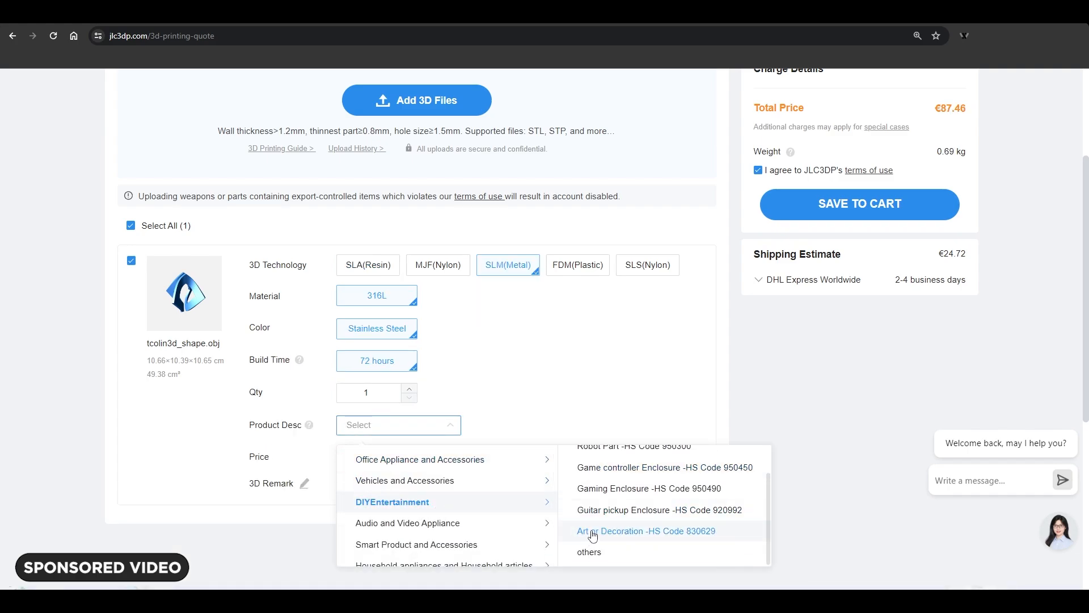
click(593, 533)
click(838, 214)
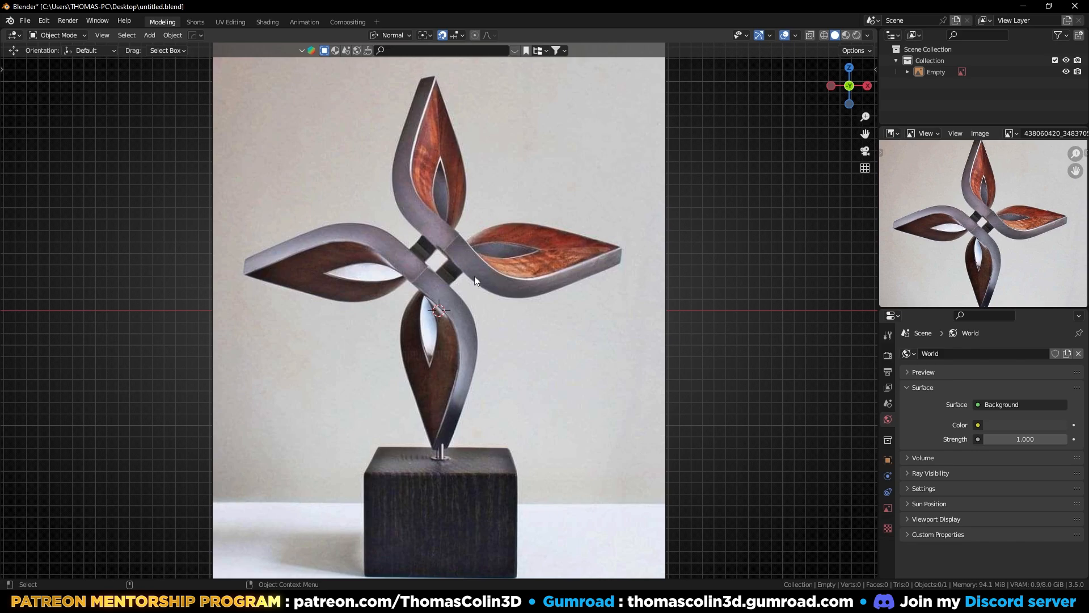
Sketch annotation curves over one arm of the reference sculpture and an S-curve in the side view, and erase them
mouse_move(454, 245)
mouse_down()
mouse_move(528, 287)
mouse_move(608, 257)
mouse_move(579, 239)
mouse_move(494, 239)
mouse_move(451, 267)
mouse_up()
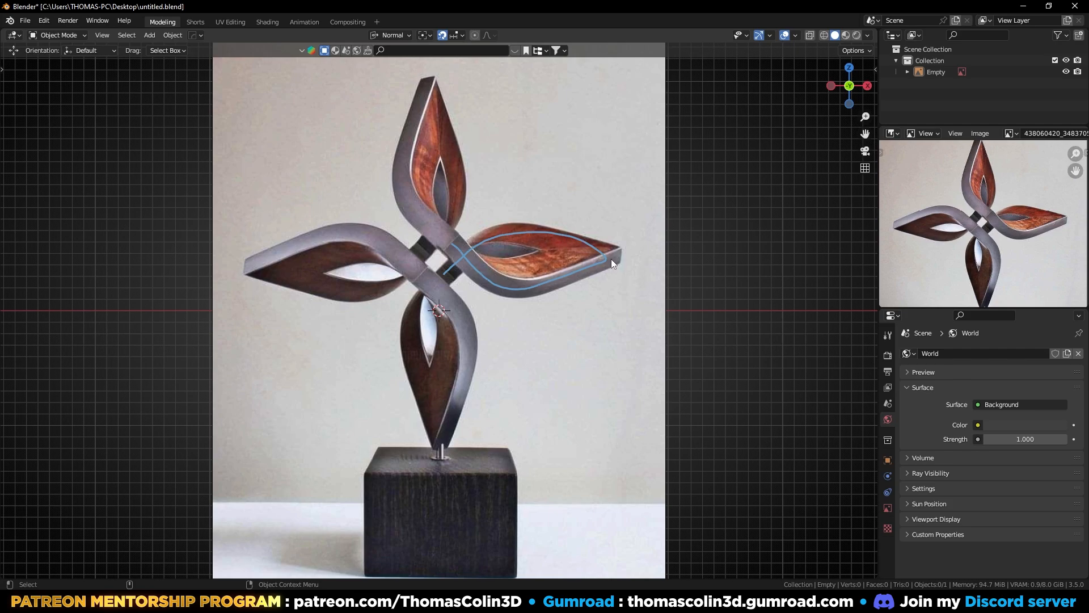
mouse_move(444, 242)
right_down()
mouse_move(445, 265)
mouse_move(594, 250)
mouse_move(539, 251)
right_up()
key(KP_3)
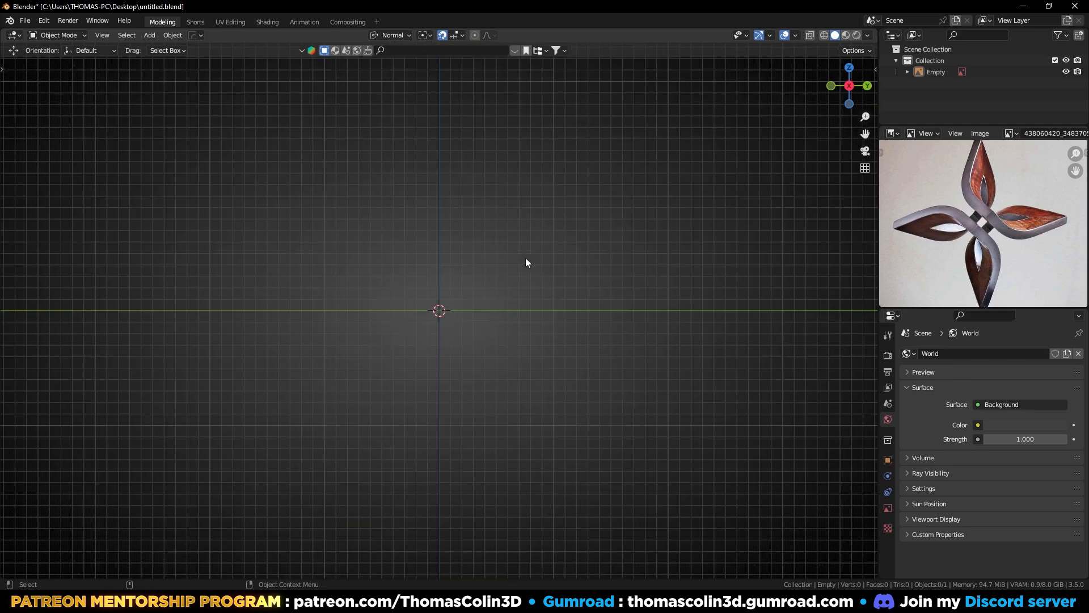
mouse_move(323, 309)
mouse_down()
mouse_move(392, 289)
mouse_move(500, 339)
mouse_move(554, 313)
mouse_up()
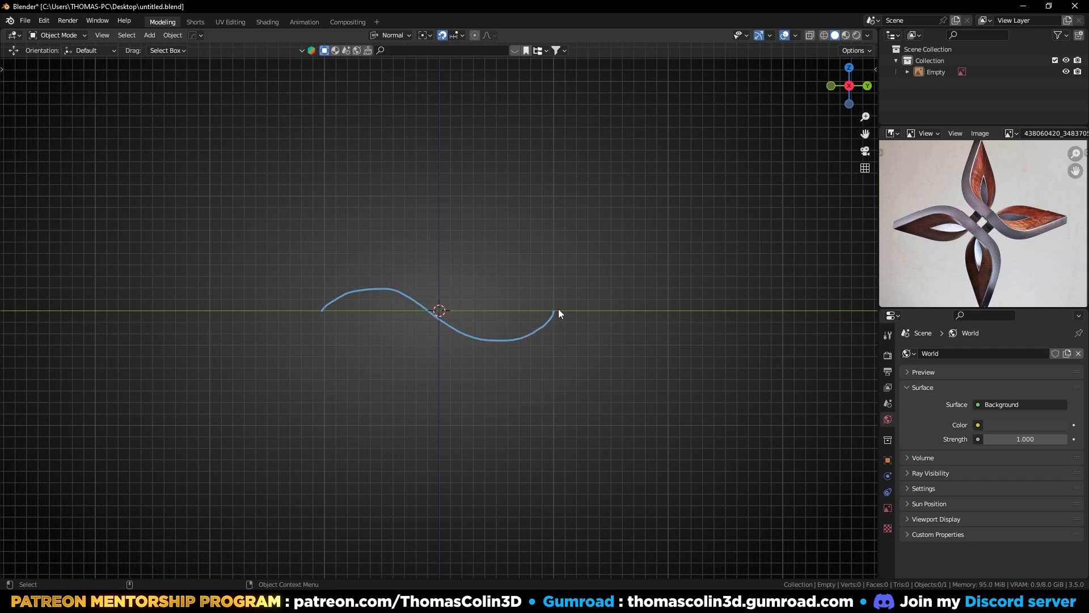
mouse_move(584, 295)
right_down()
mouse_move(539, 327)
mouse_move(362, 304)
mouse_move(301, 322)
right_up()
Delete the reference image empty from the scene
key(KP_1)
click(488, 253)
key(x)
click(488, 253)
Add a mesh plane at the origin in the top view and enter Edit Mode on it
key(KP_7)
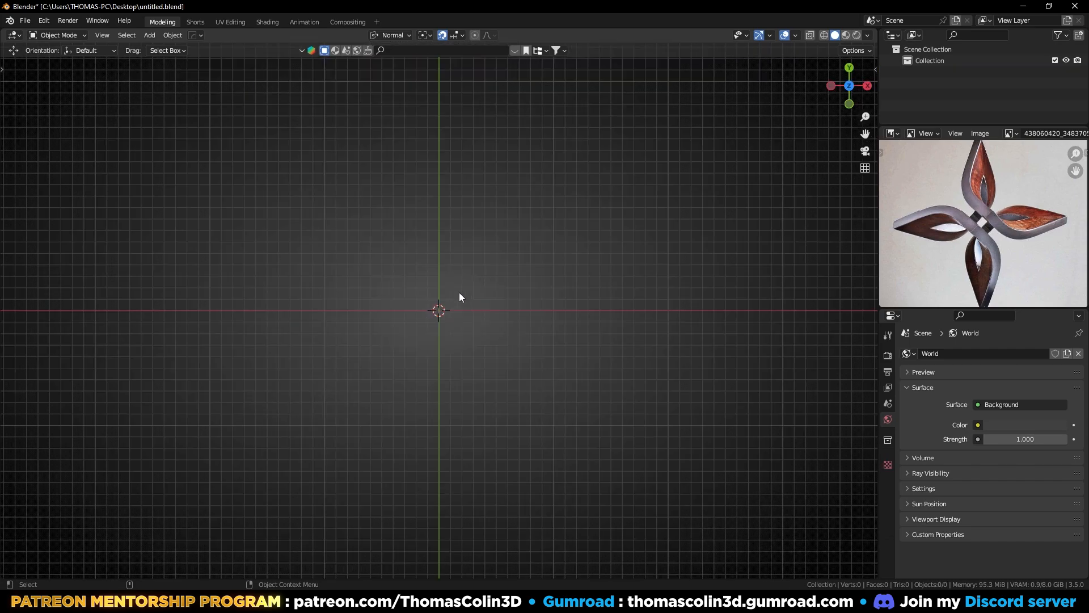
key(shift+a)
mouse_move(444, 276)
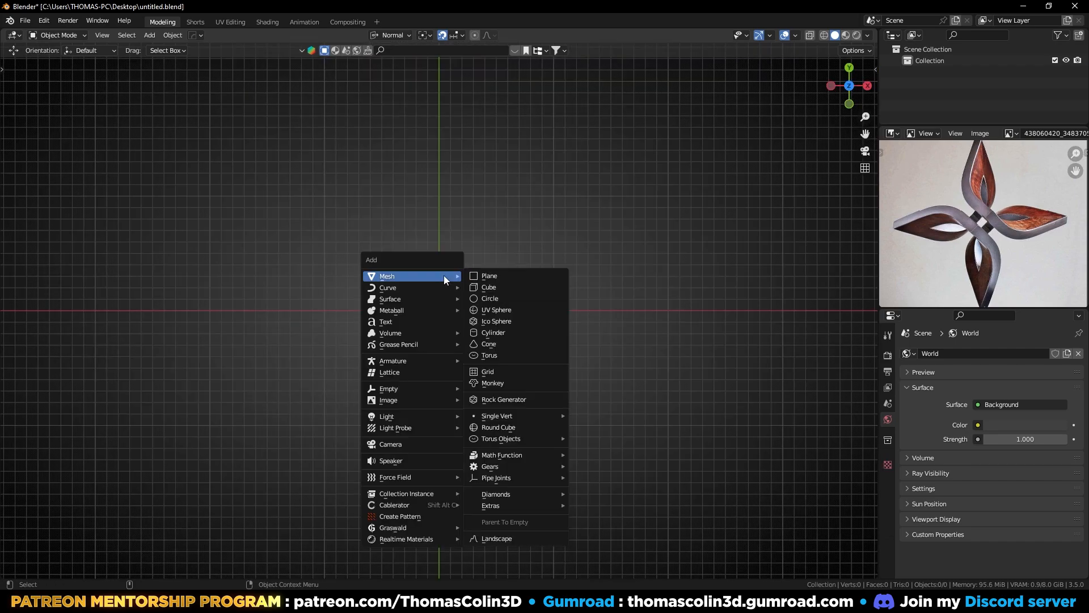
click(495, 277)
key(Tab)
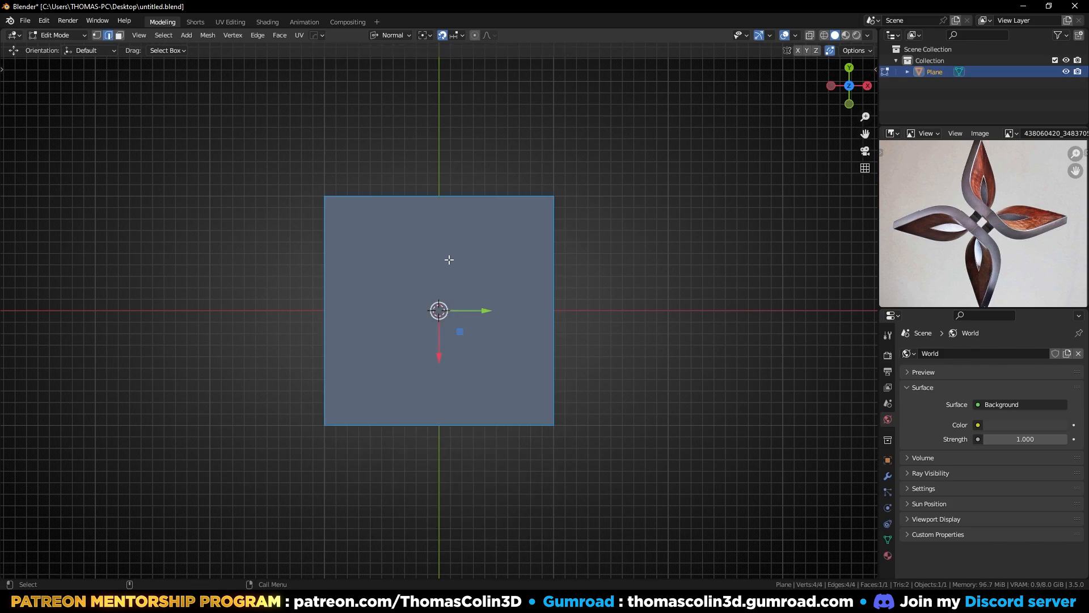
Subdivide the plane repeatedly into an 8 by 8 grid of faces
key(3)
right_click(448, 275)
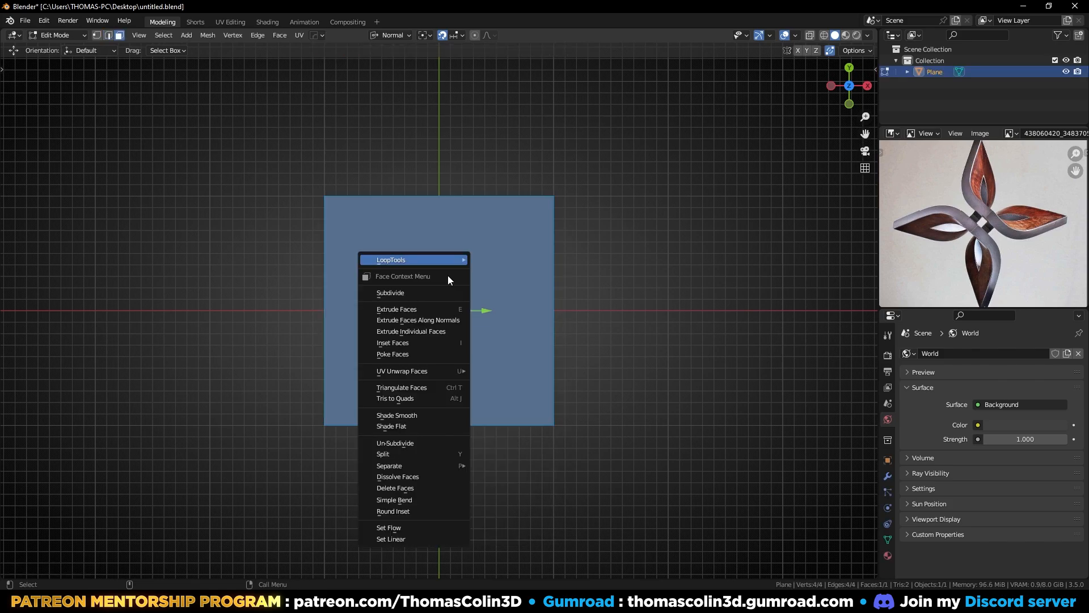
click(404, 293)
key(shift+r)
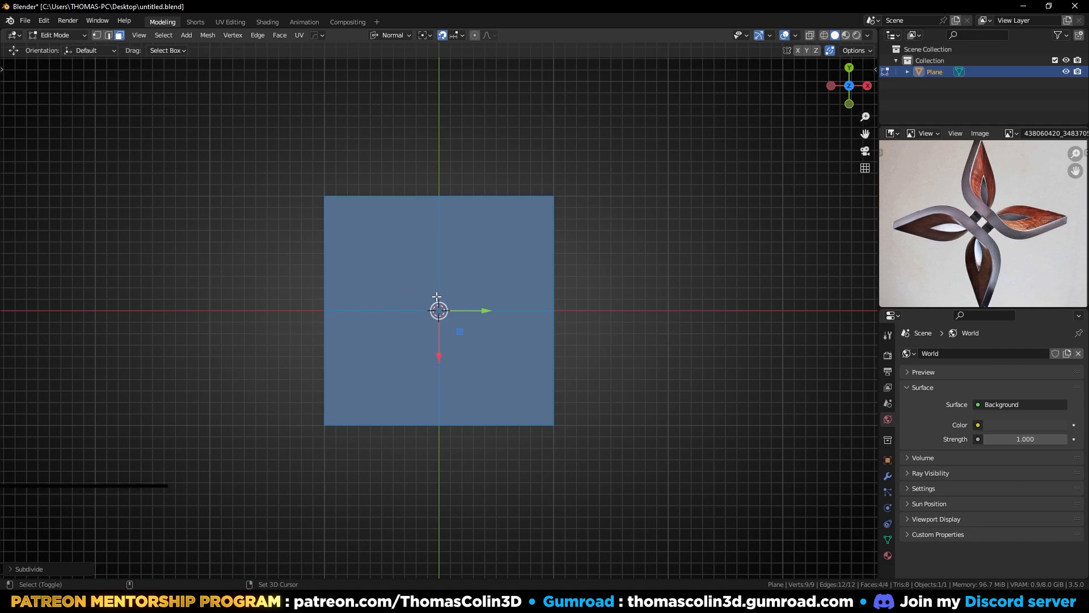
key(shift+r)
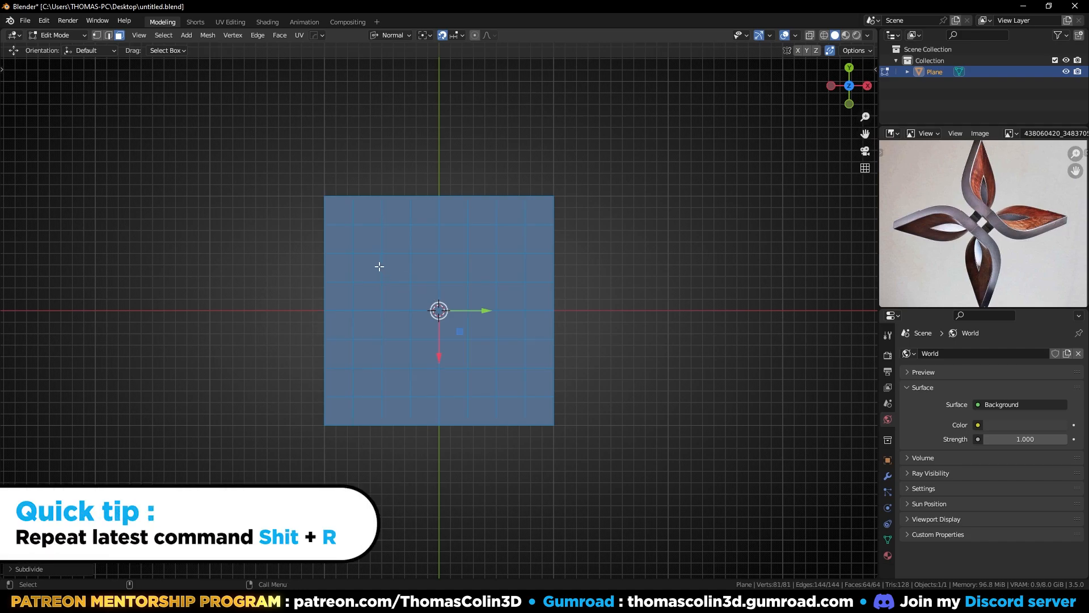
Delete the inner 6 by 6 faces of the grid so that a one-face-wide square frame remains
drag(366, 235, 514, 386)
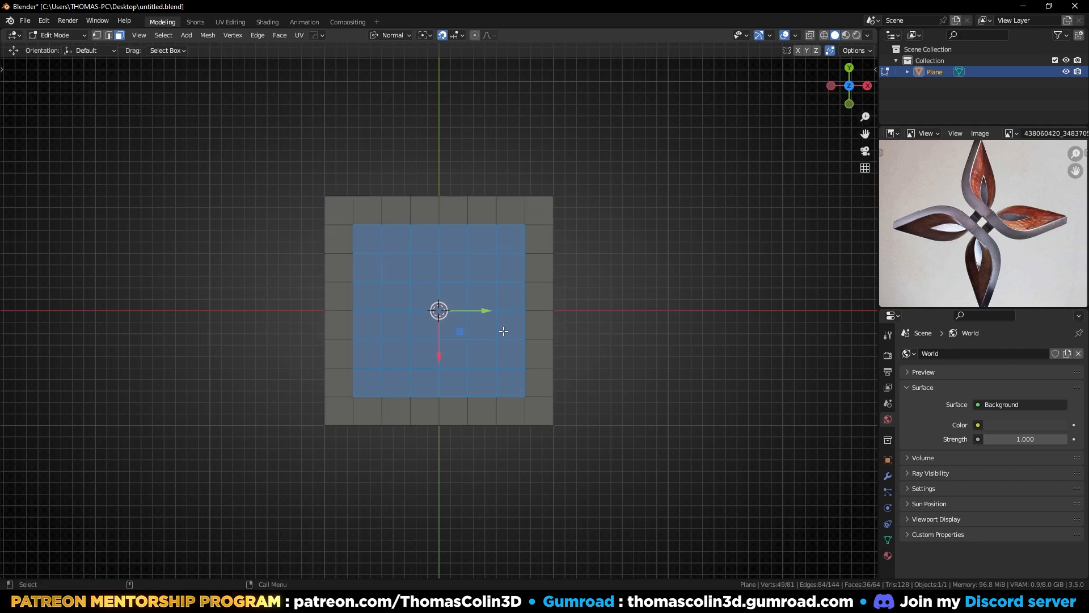
key(x)
click(464, 353)
Connect the outer and inner vertices of the frame's upper-left corner with a diagonal edge
key(1)
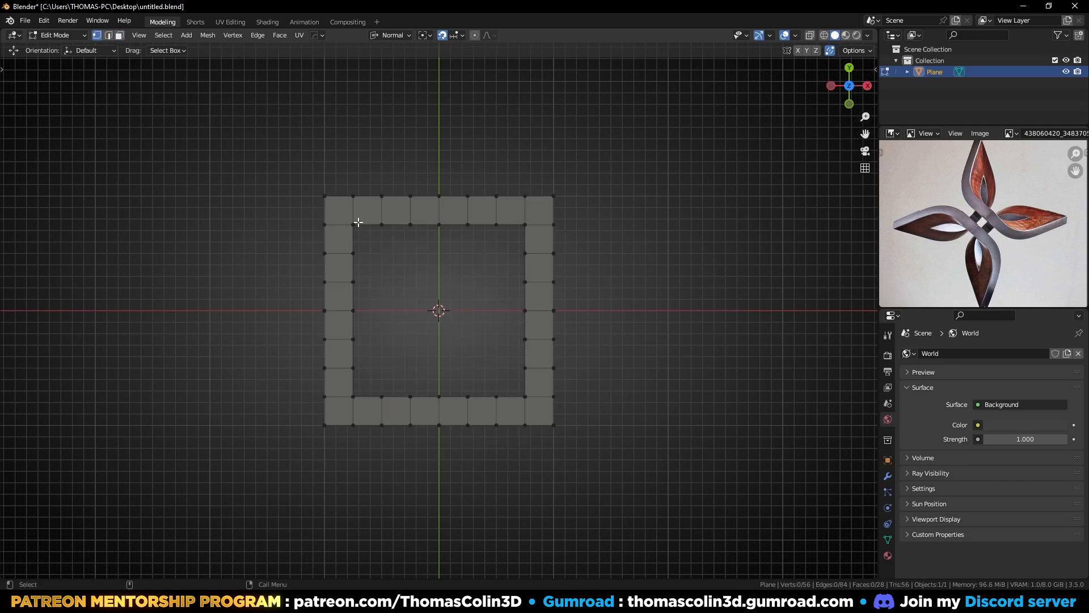
click(324, 196)
shift+click(354, 226)
key(j)
Dissolve the two straight edges beside the diagonal at the frame's upper-left corner
key(2)
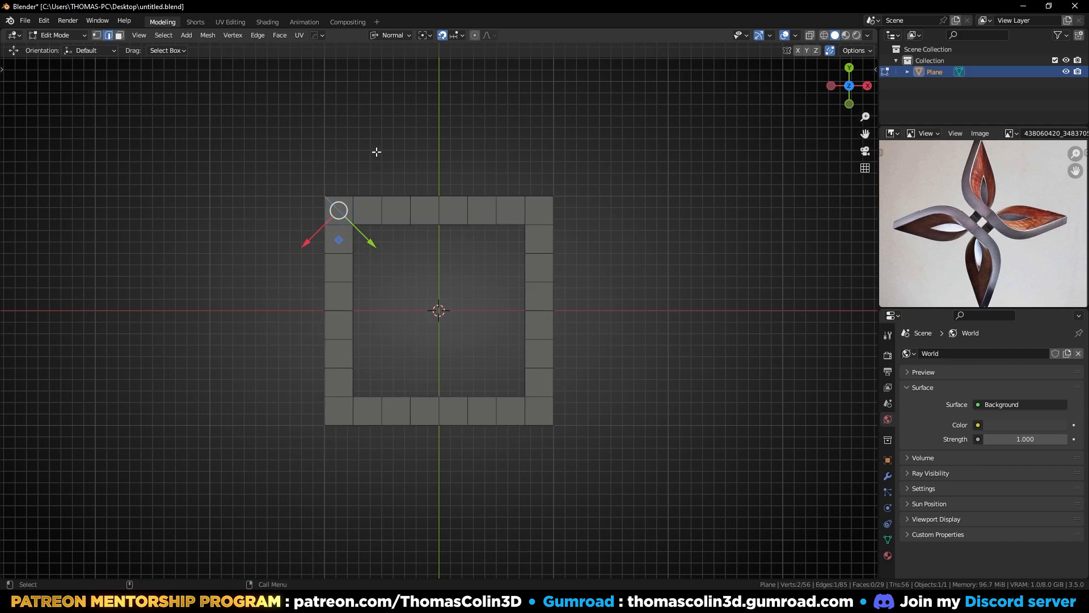
click(363, 180)
click(352, 206)
shift+click(340, 225)
key(ctrl+x)
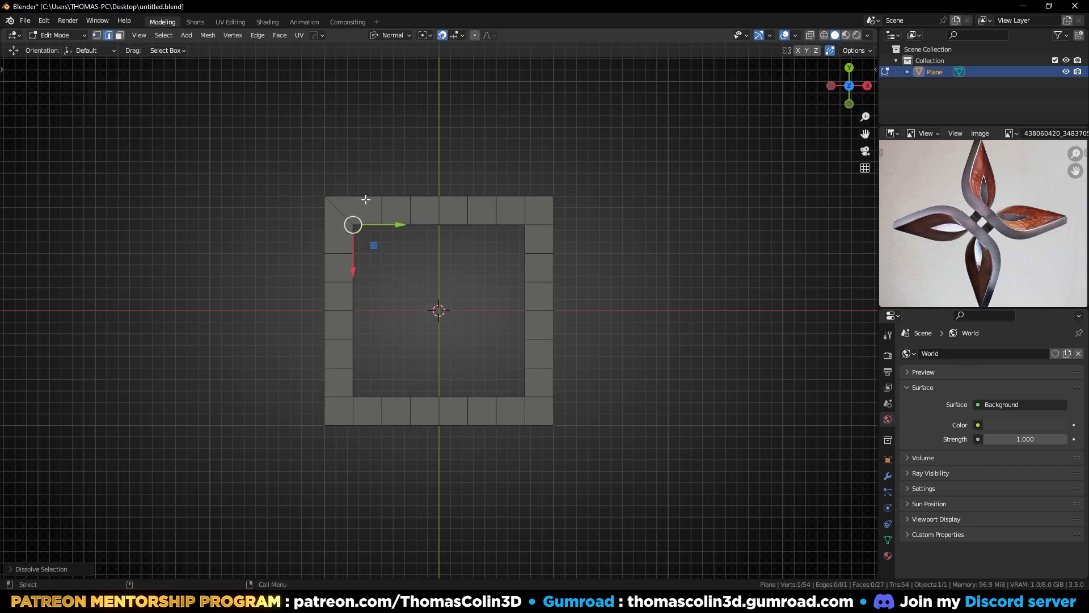
Add a loop cut on each side of the upper-left corner's diagonal and return to Object Mode
key(ctrl+r)
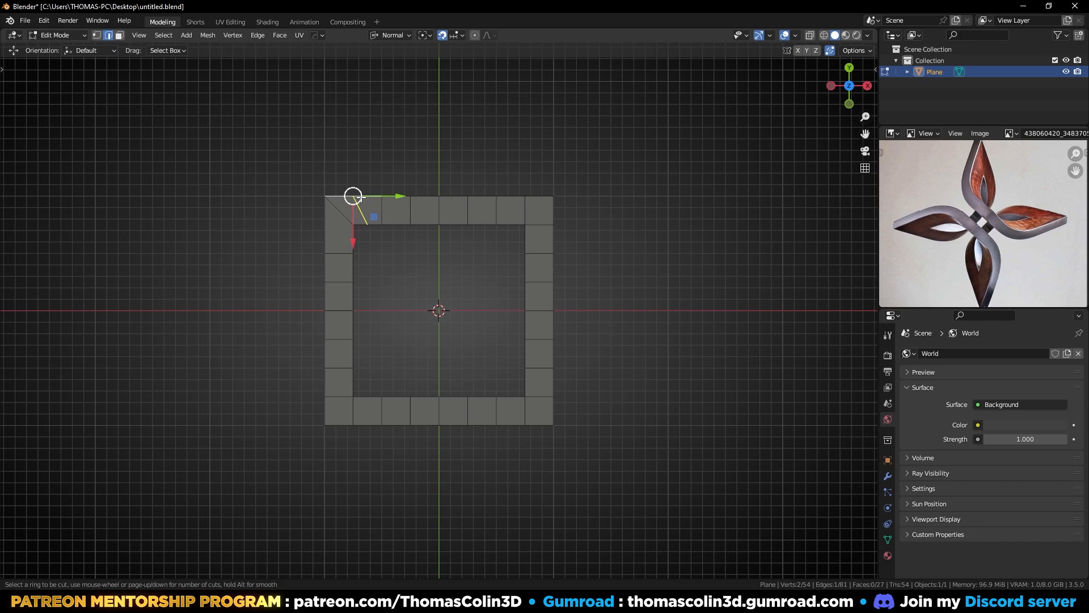
click(356, 198)
key(Tab)
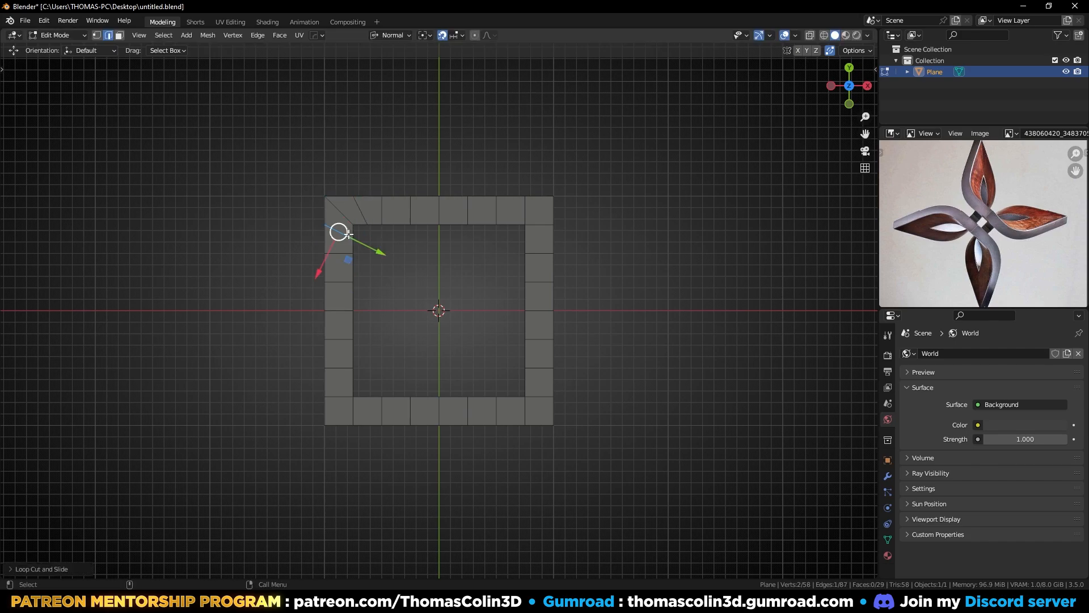
Add a Mirror modifier to the frame on the X and Y axes, with Bisect and Flip on X, and apply it
click(233, 188)
click(888, 476)
click(914, 353)
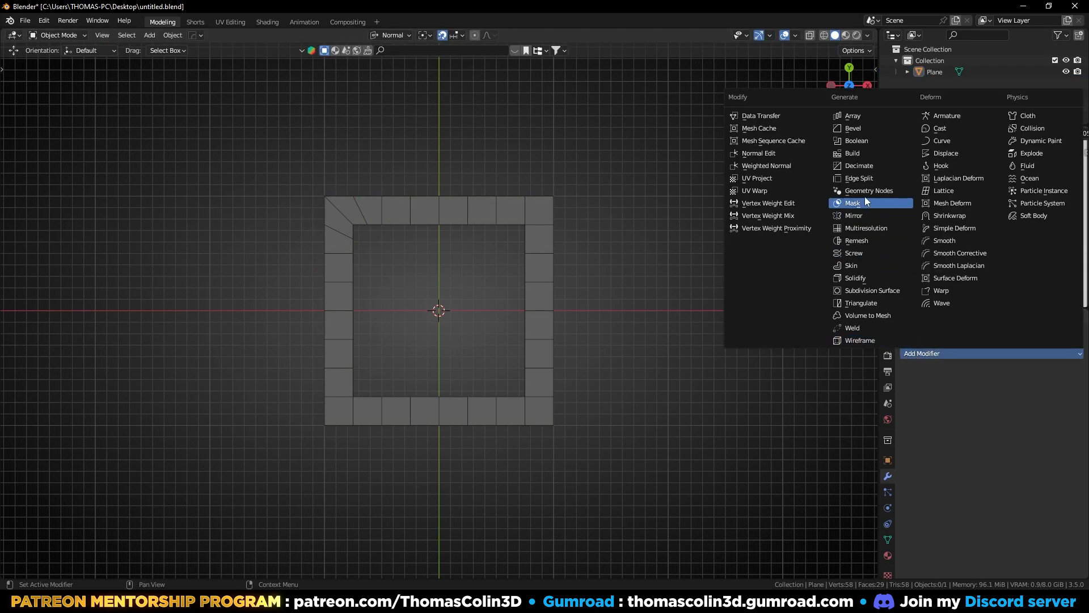
click(857, 219)
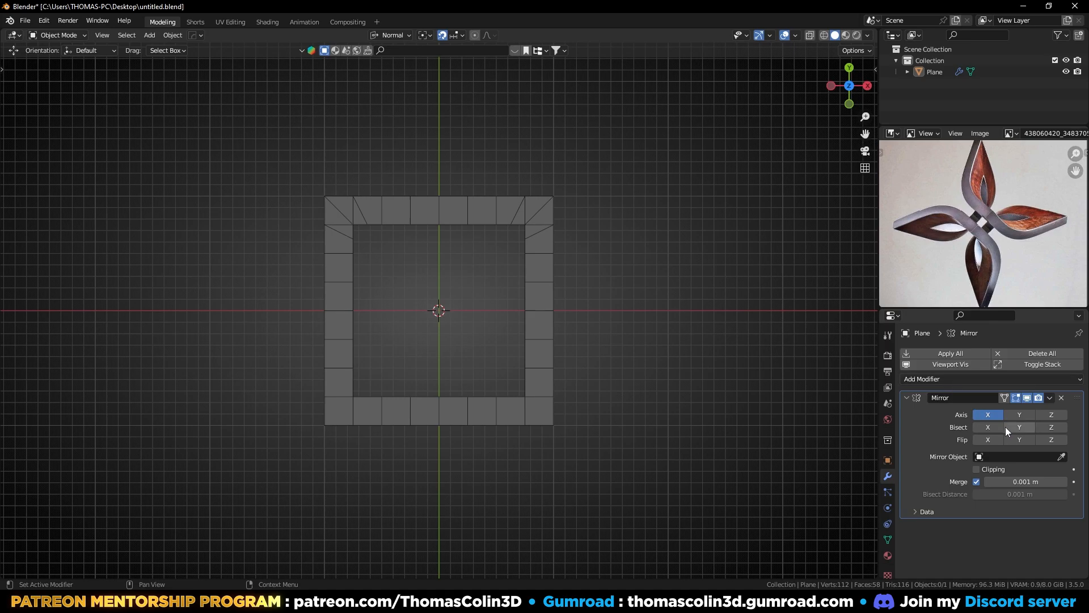
click(987, 428)
click(988, 439)
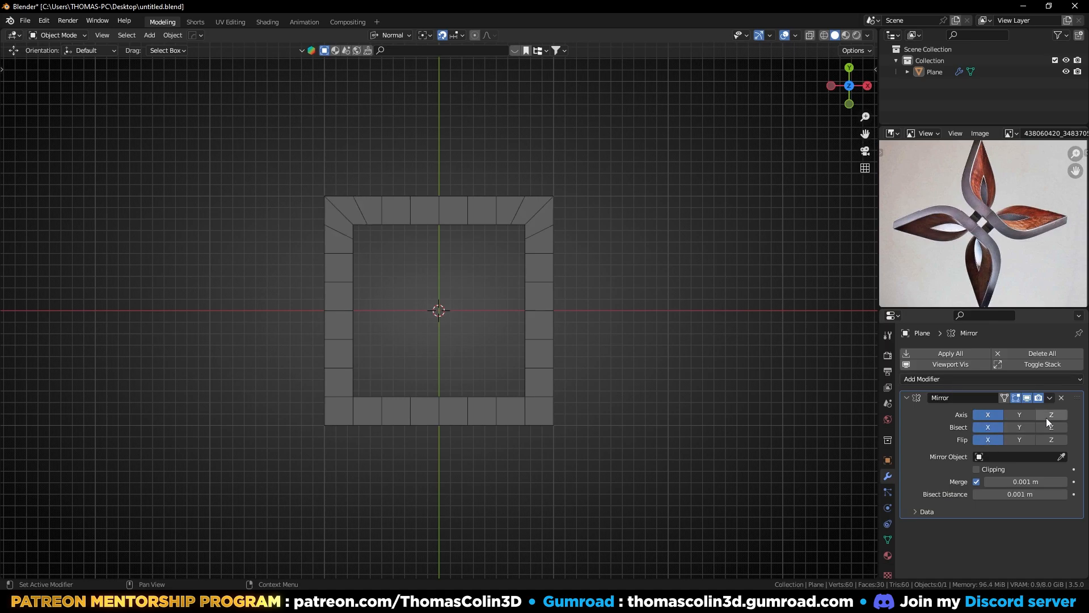
click(1020, 417)
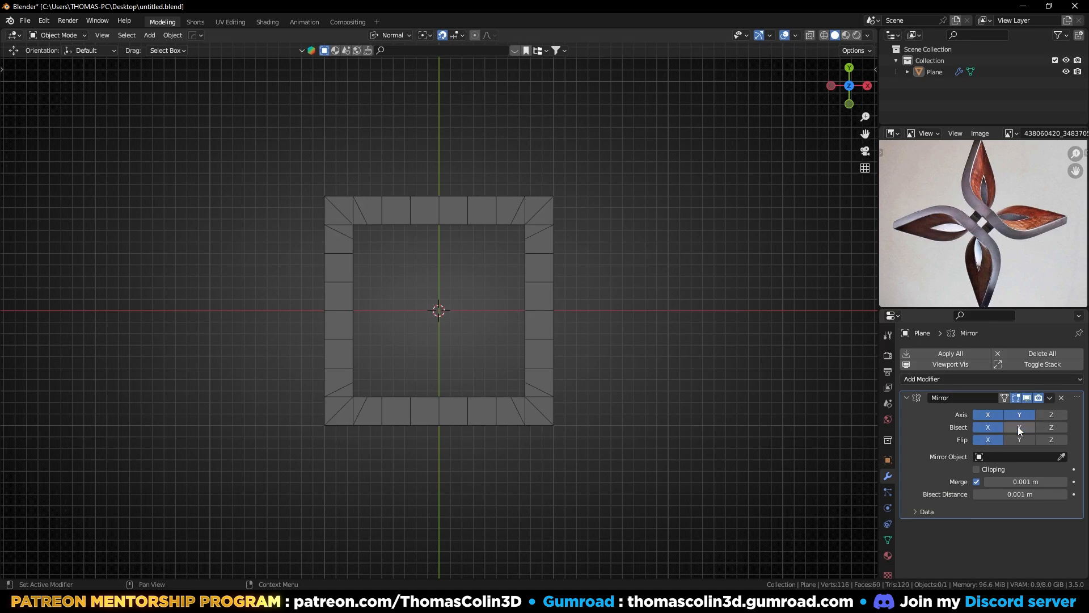
key(ctrl+a)
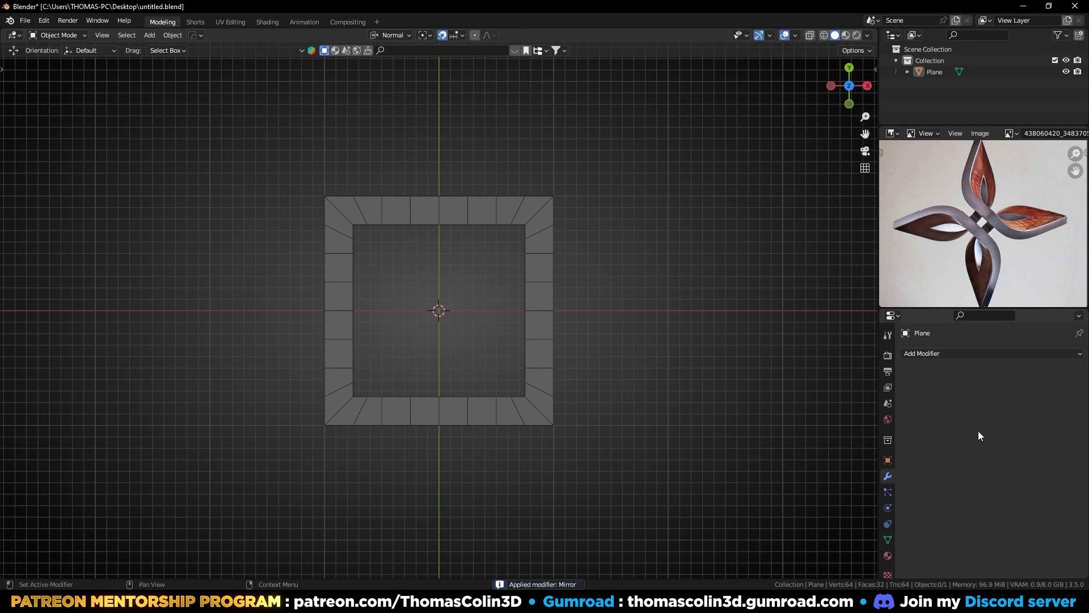
Undo the mirroring of the frame, including the added Mirror modifier
key(ctrl+z)
key(ctrl+z)
key(ctrl+z)
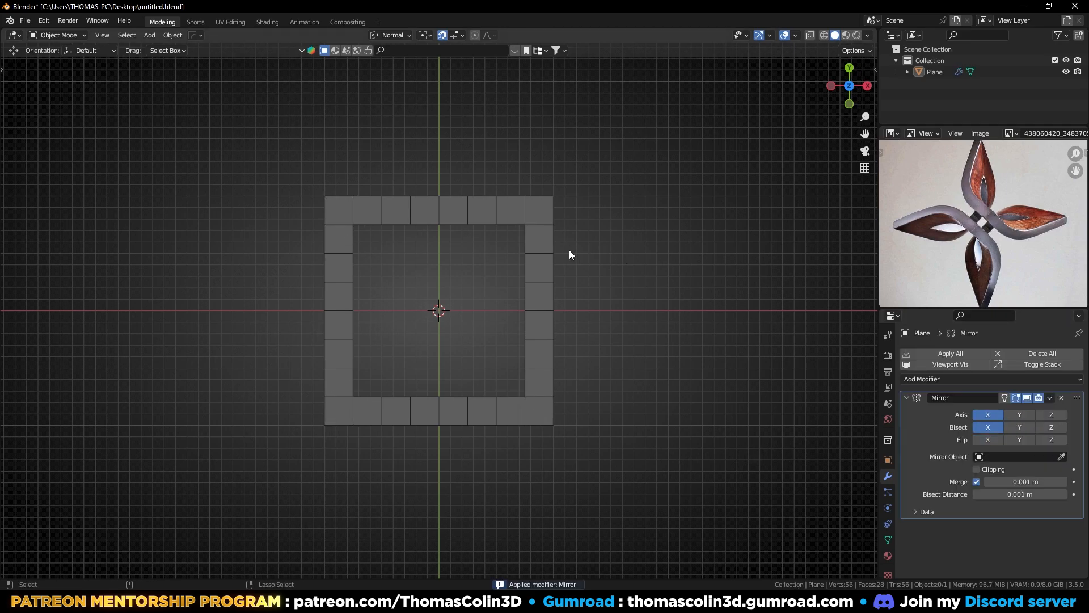
key(ctrl+z)
key(ctrl+z)
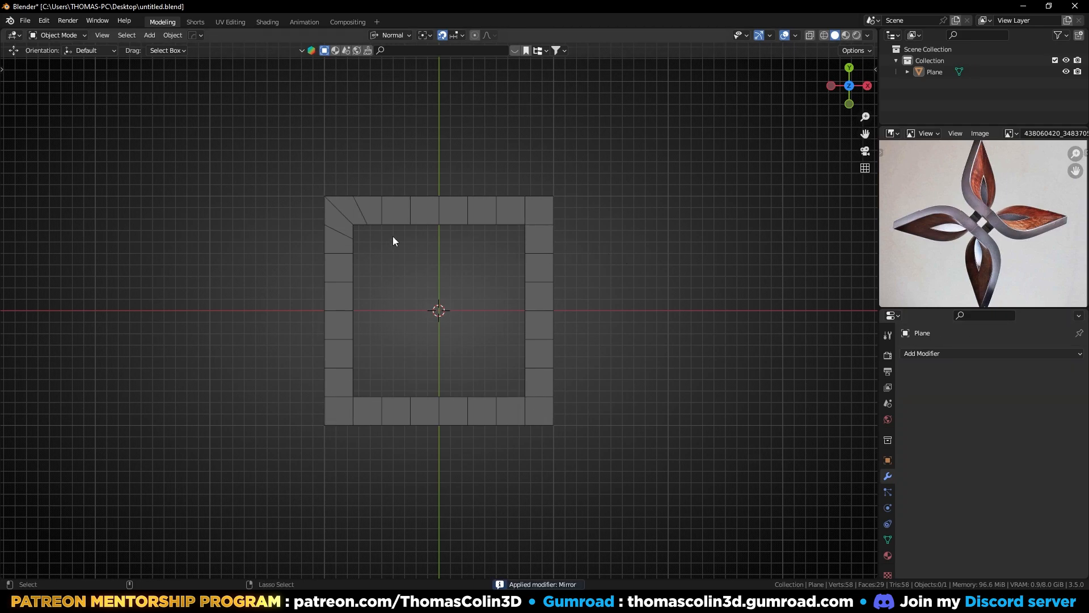
Symmetrize the frame's mesh across both axes in Edit Mode, copying the upper-left corner's topology to the other three corners
click(347, 212)
key(Tab)
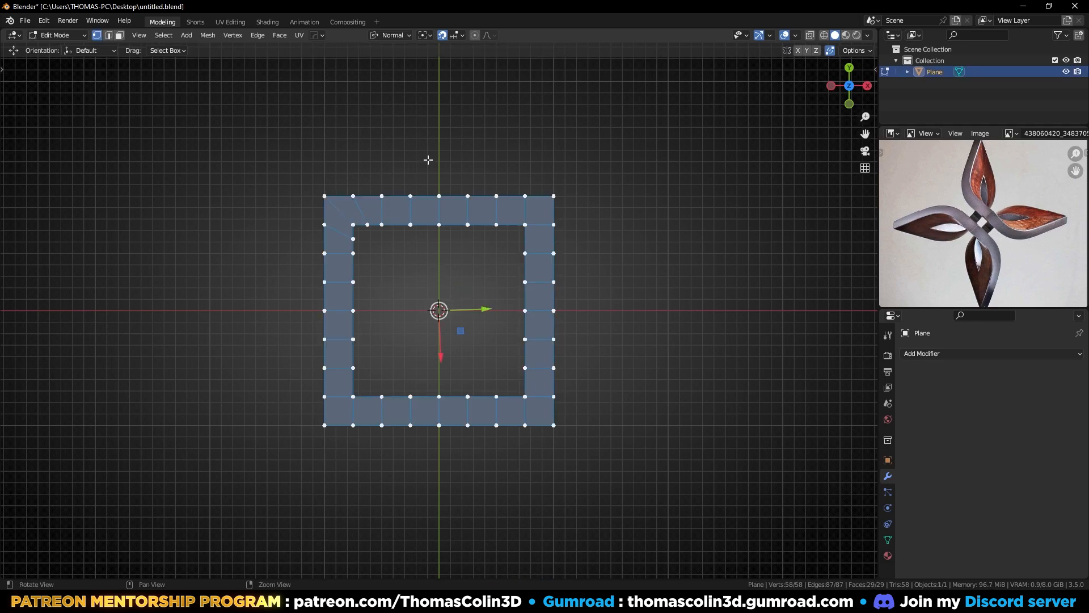
key(alt+x)
key(a)
key(alt+x)
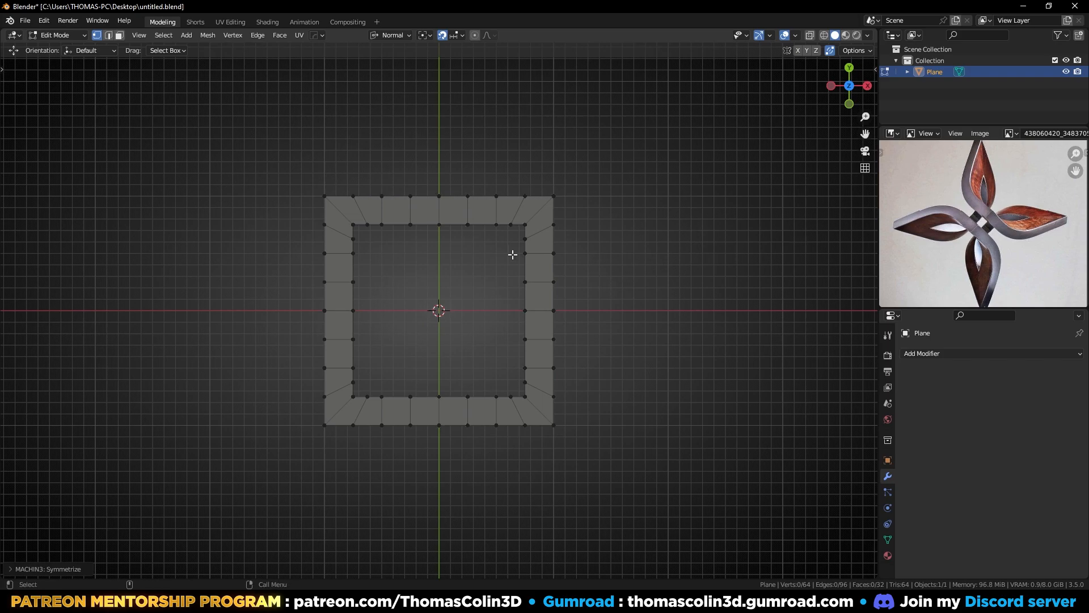
Rotate all of the frame's faces 45° about the Z axis in Edit Mode so the square becomes a diamond
key(3)
key(a)
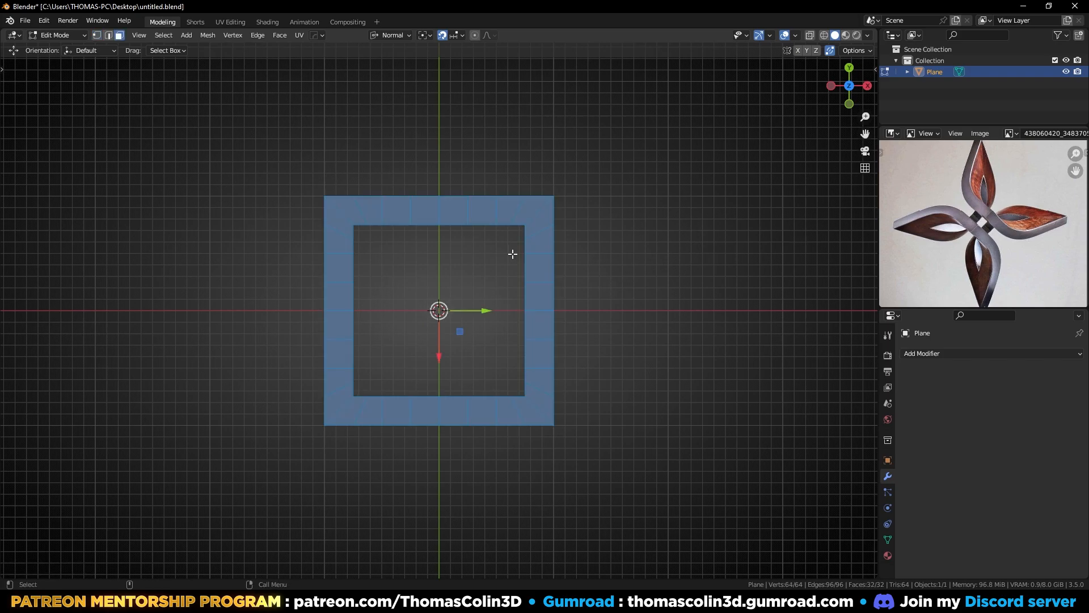
text(rz)
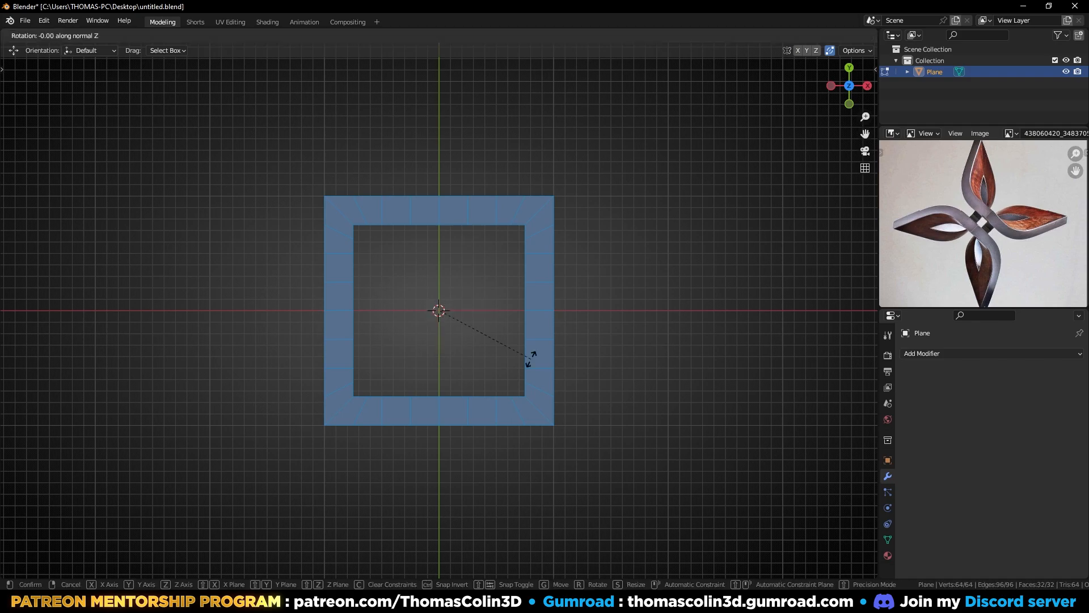
text(45)
key(Return)
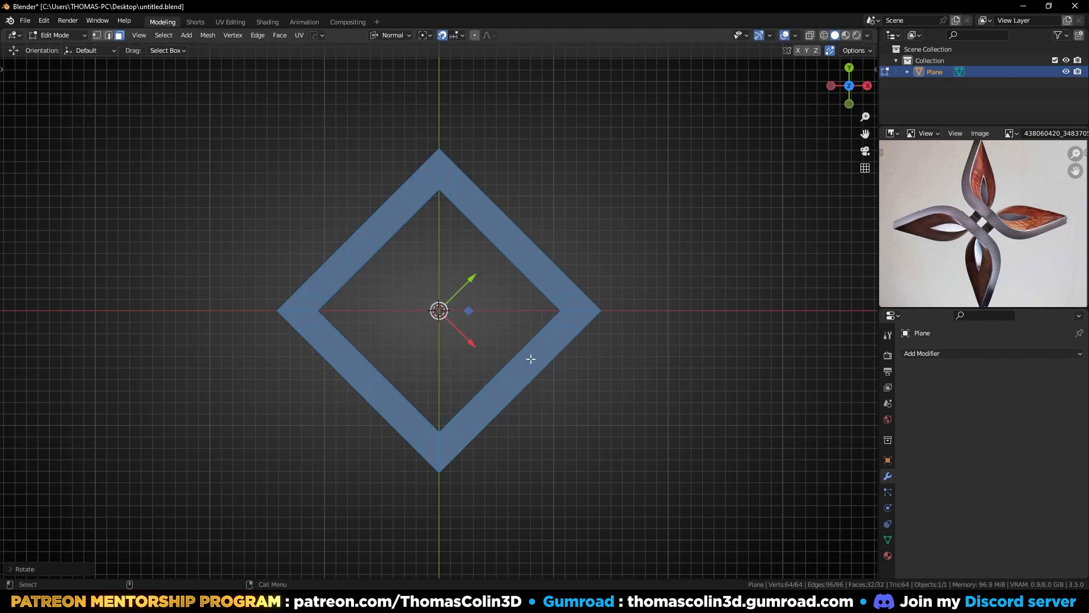
Show the object's transform values, apply the frame's rotation in Object Mode and return to Edit Mode
key(n)
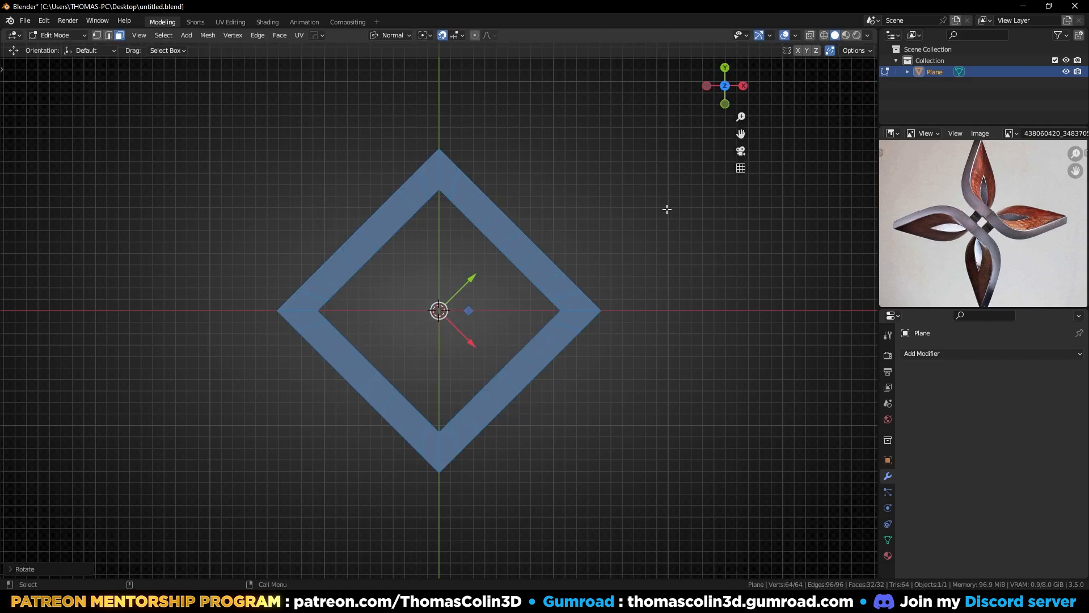
click(872, 75)
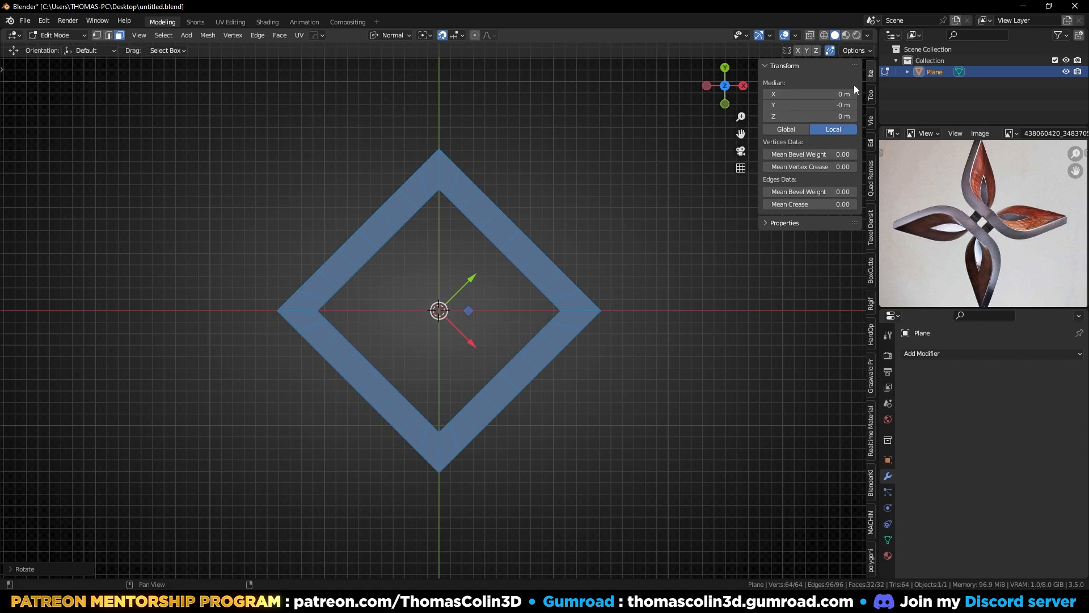
key(Tab)
key(ctrl+a)
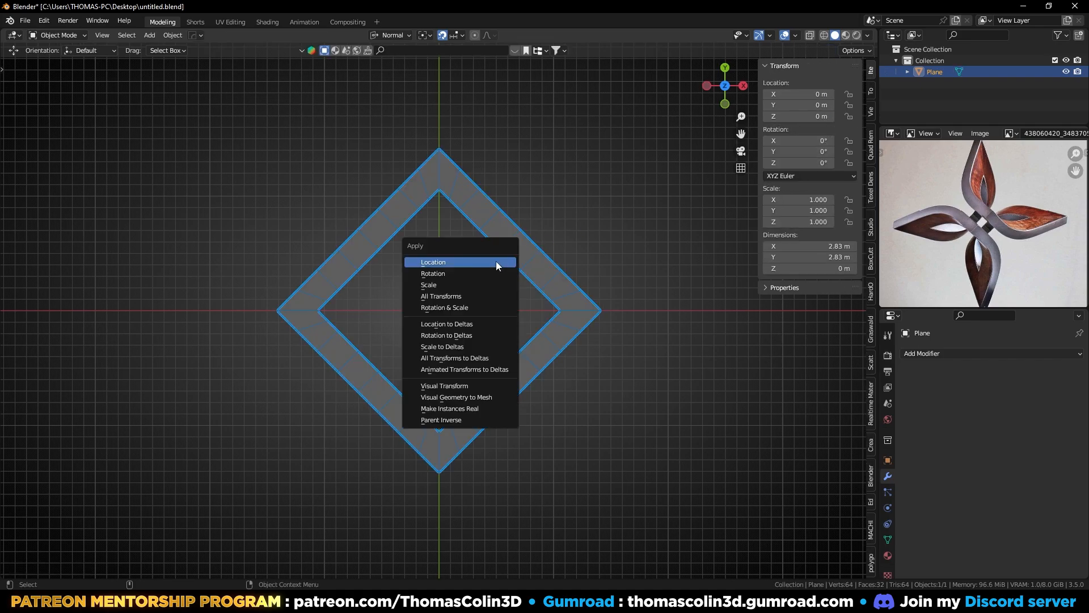
click(477, 273)
key(Tab)
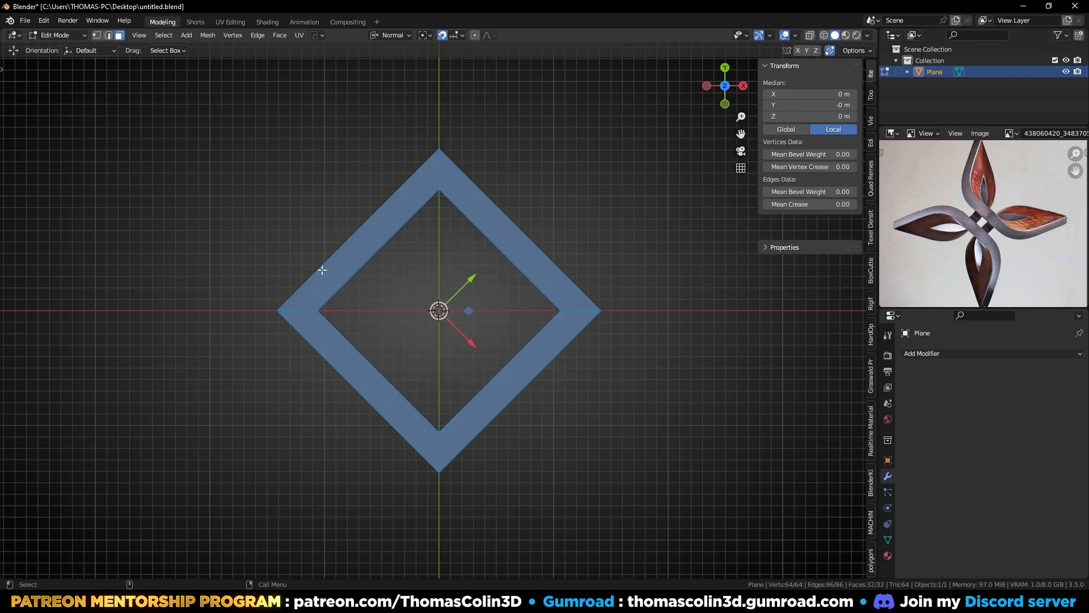
Delete all faces in the diamond frame's upper half, above the X axis, and return to Object Mode
drag(220, 129, 705, 309)
key(x)
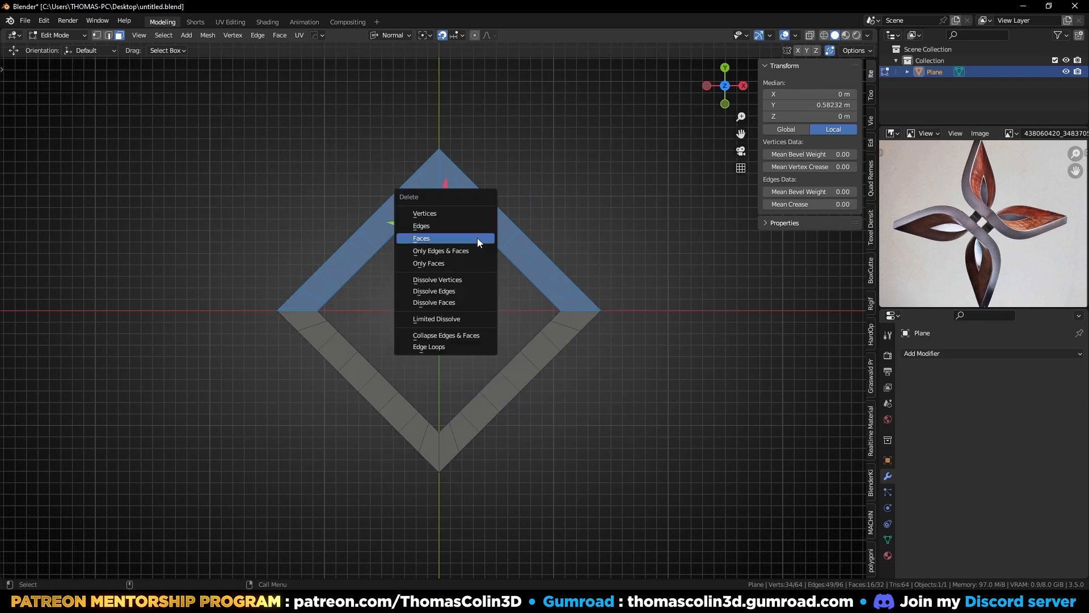
click(478, 238)
key(Tab)
Add a Simple Deform modifier to the V-shaped half frame, using Twist about X with an angle of 110°
middle_drag(485, 269, 587, 306)
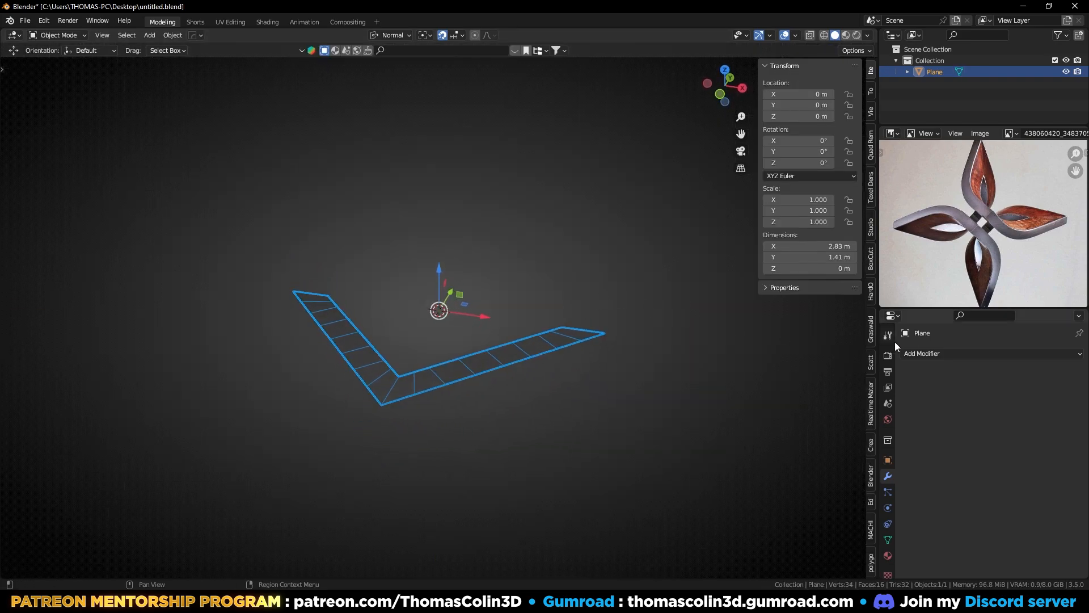
click(927, 352)
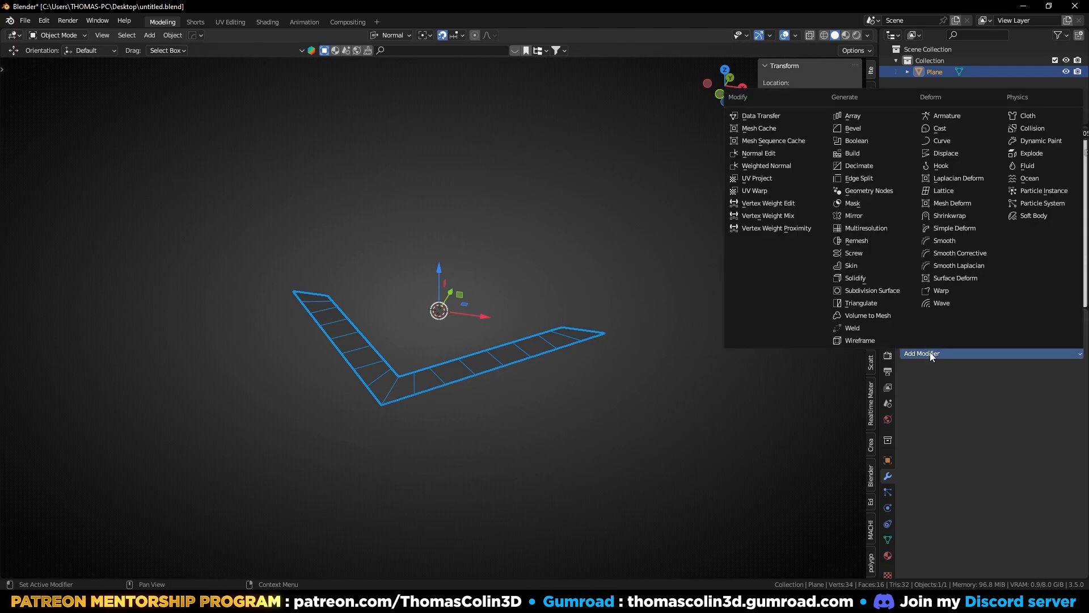
click(949, 228)
key(KP_1)
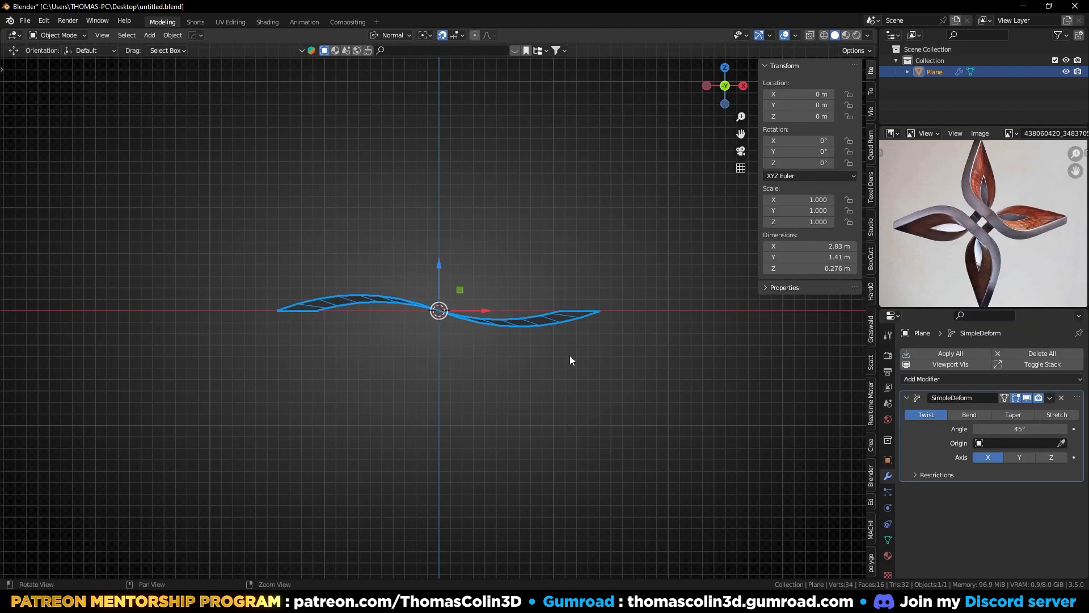
scroll(549, 297, up, 2)
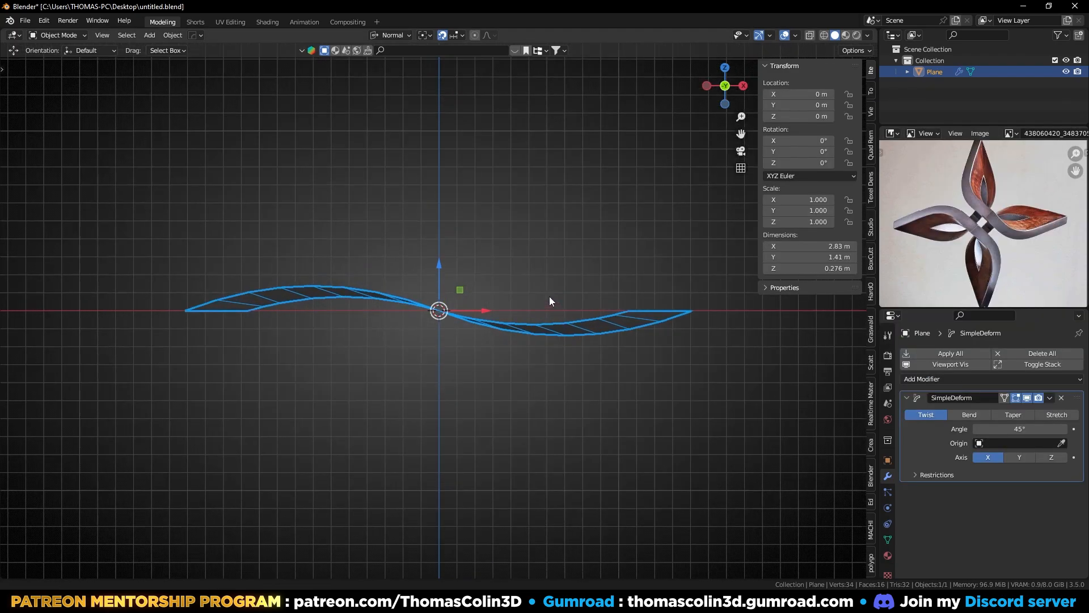
click(1016, 430)
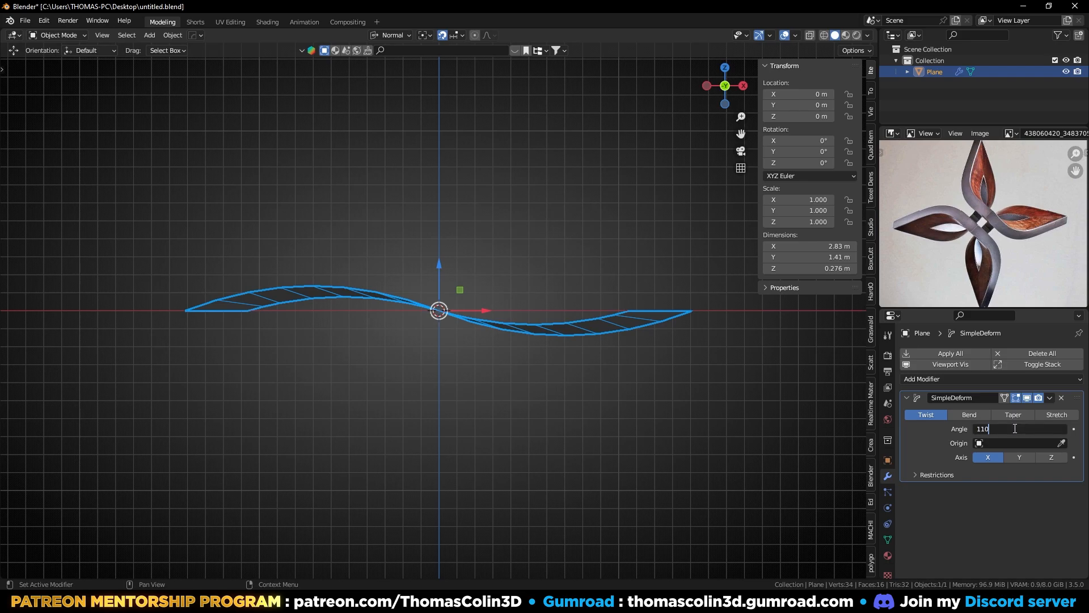
text(110)
key(Return)
Apply the Simple Deform modifier to the twisted strip and deselect it
click(657, 250)
mouse_move(209, 311)
mouse_down()
mouse_move(254, 284)
mouse_move(330, 268)
mouse_move(515, 352)
mouse_move(651, 312)
mouse_up()
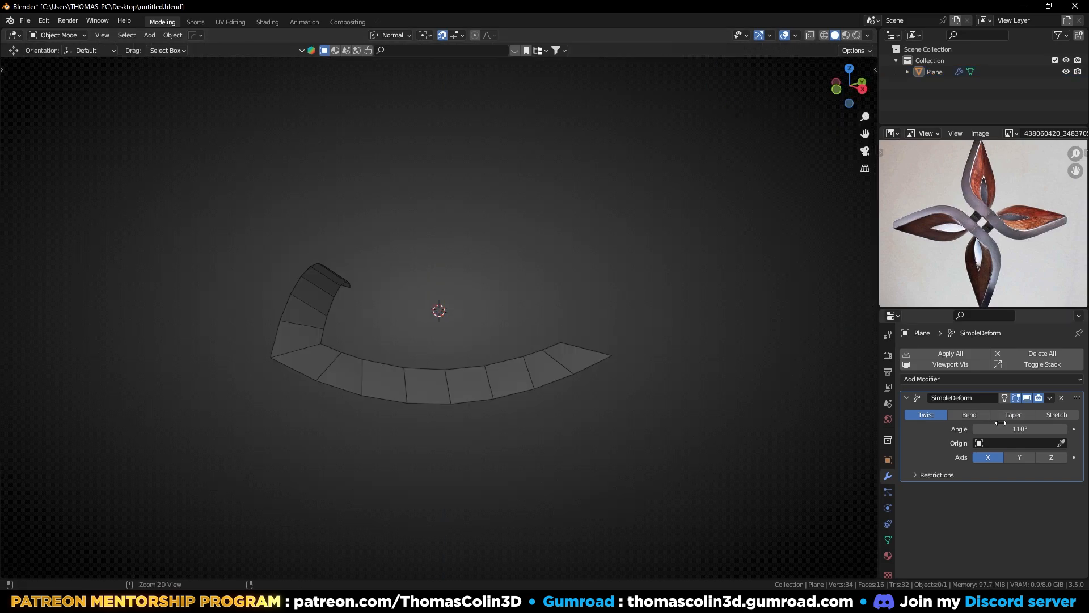
key(ctrl+a)
click(362, 374)
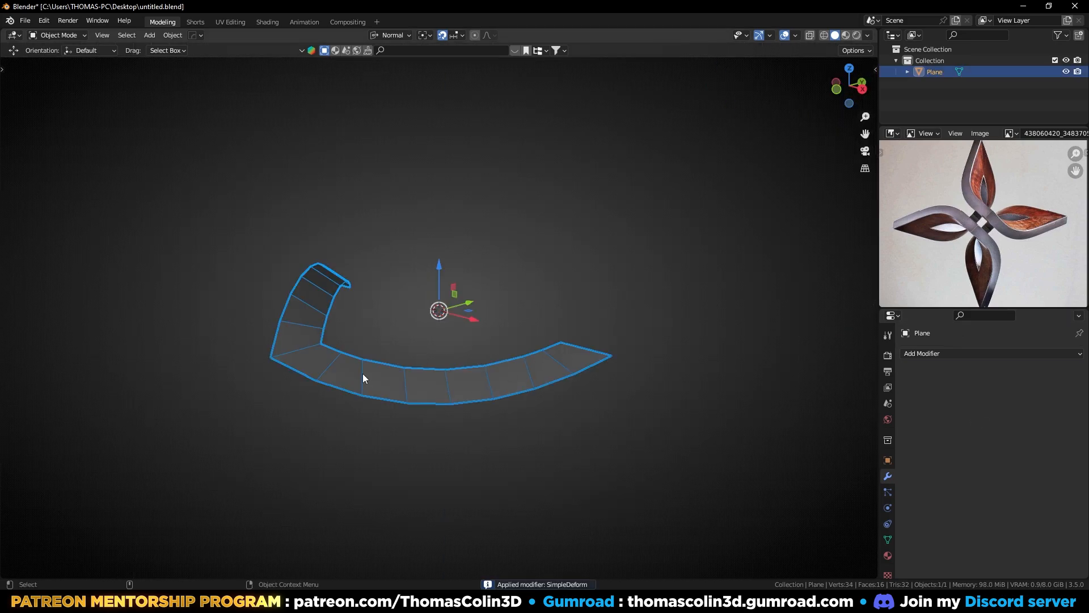
right_click(363, 374)
click(334, 296)
click(499, 244)
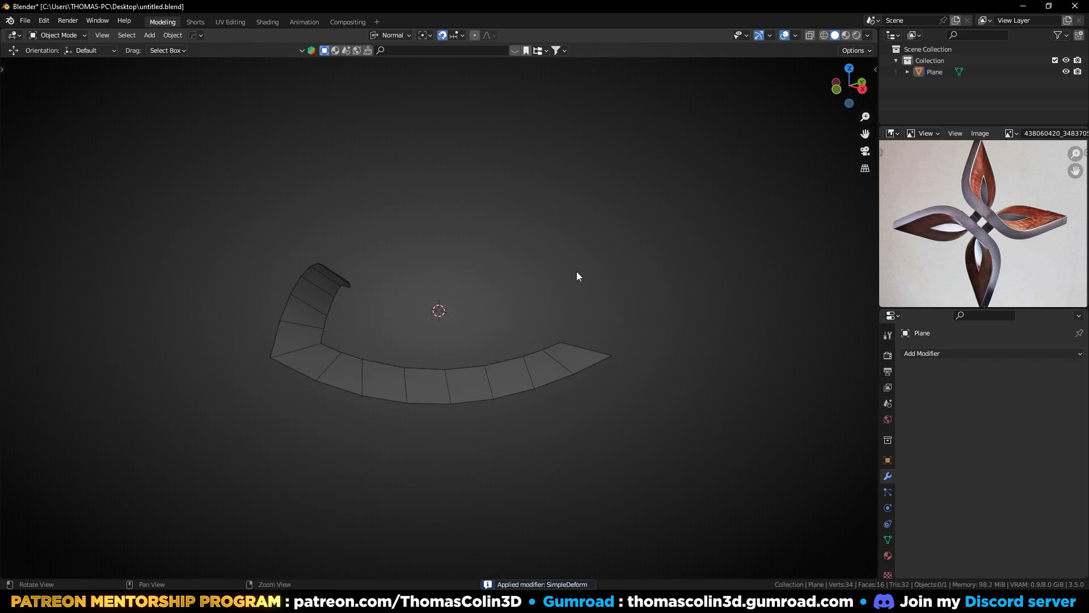
Duplicate the twisted strip in place and rotate the original -90° about the X axis
middle_drag(577, 276, 355, 288)
click(355, 287)
key(shift+d)
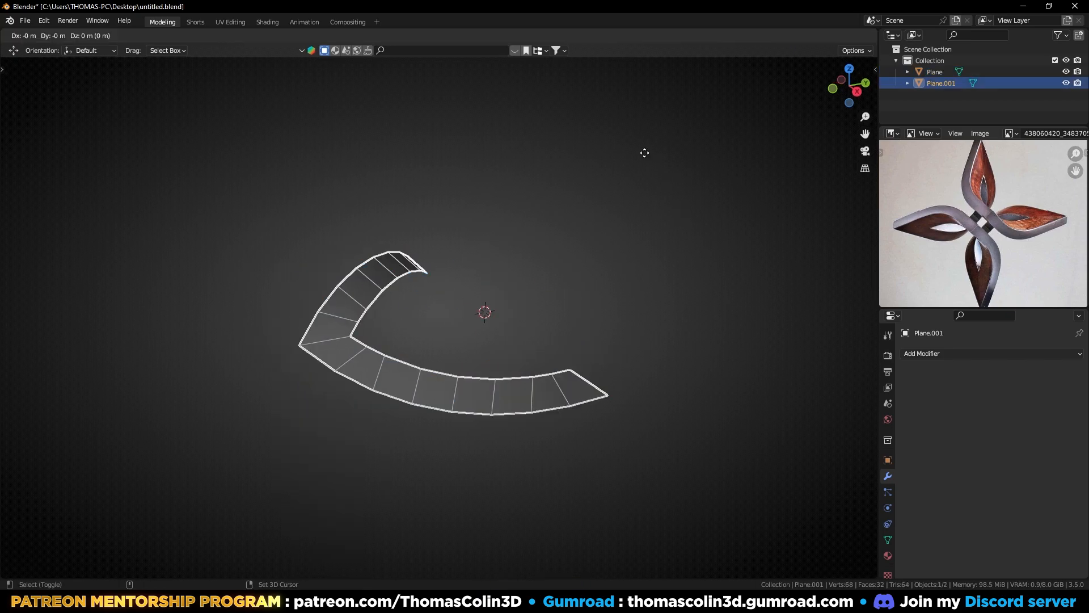
right_click(557, 210)
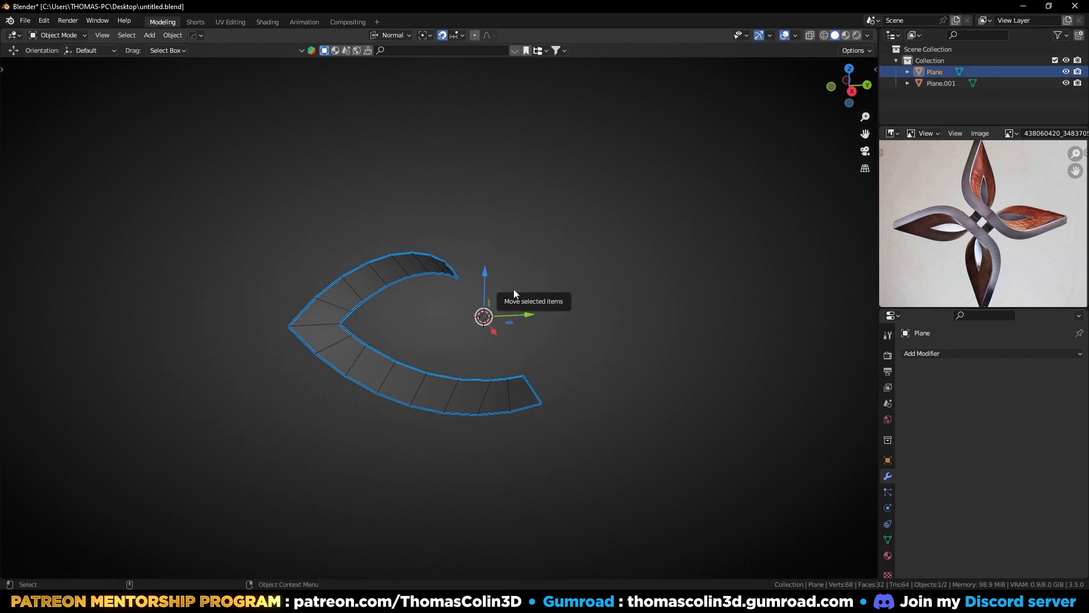
key(s)
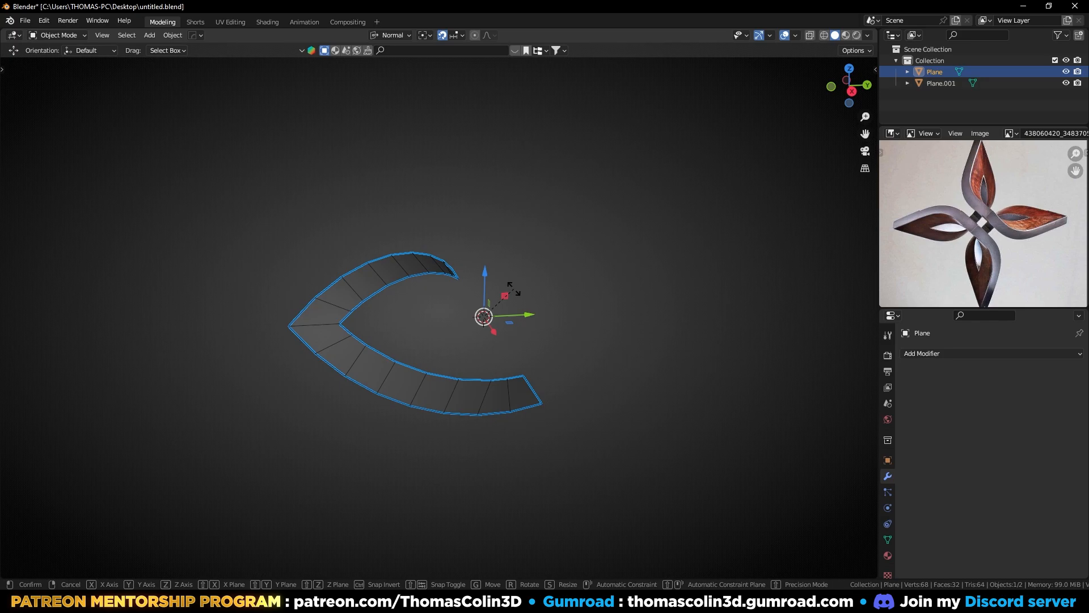
text(rx)
text(90)
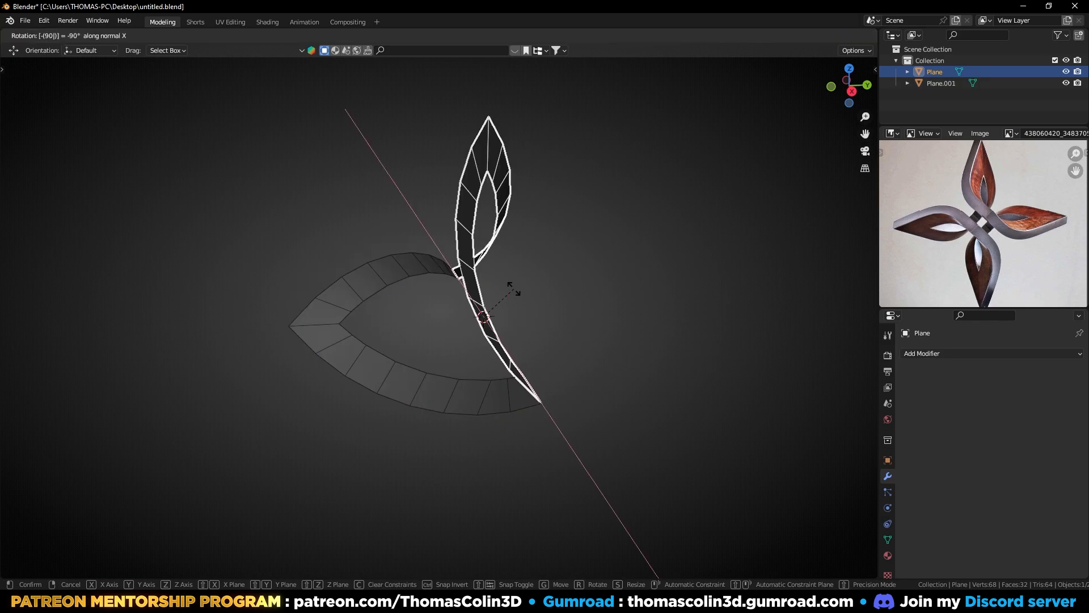
key(Return)
Flip the upright strip's mesh in Edit Mode by scaling it -1 along global Y, and return to Object Mode
key(Tab)
text(s)
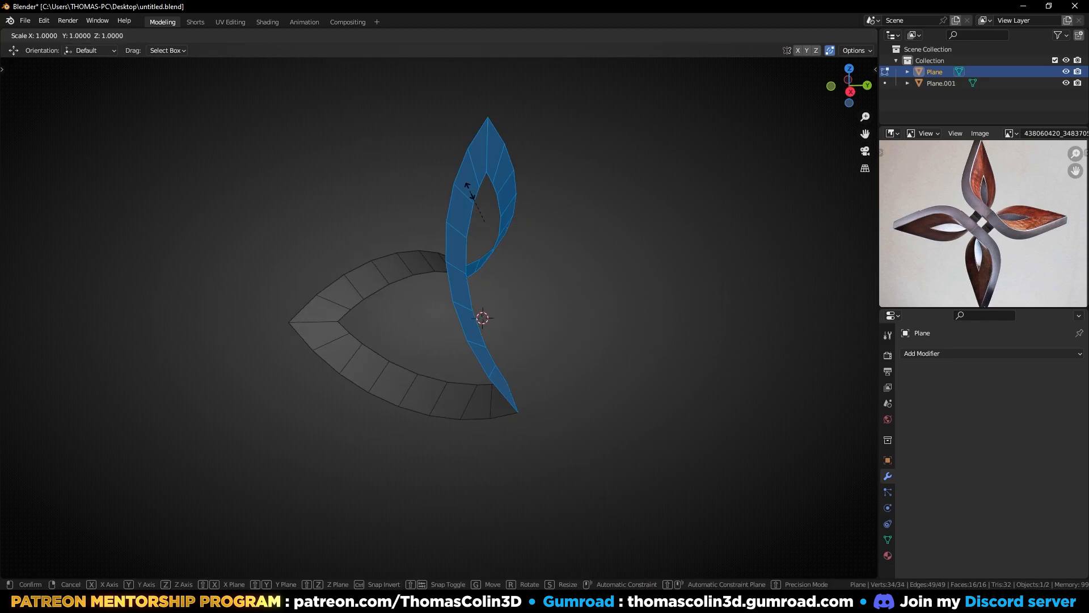
text(y)
text(-1)
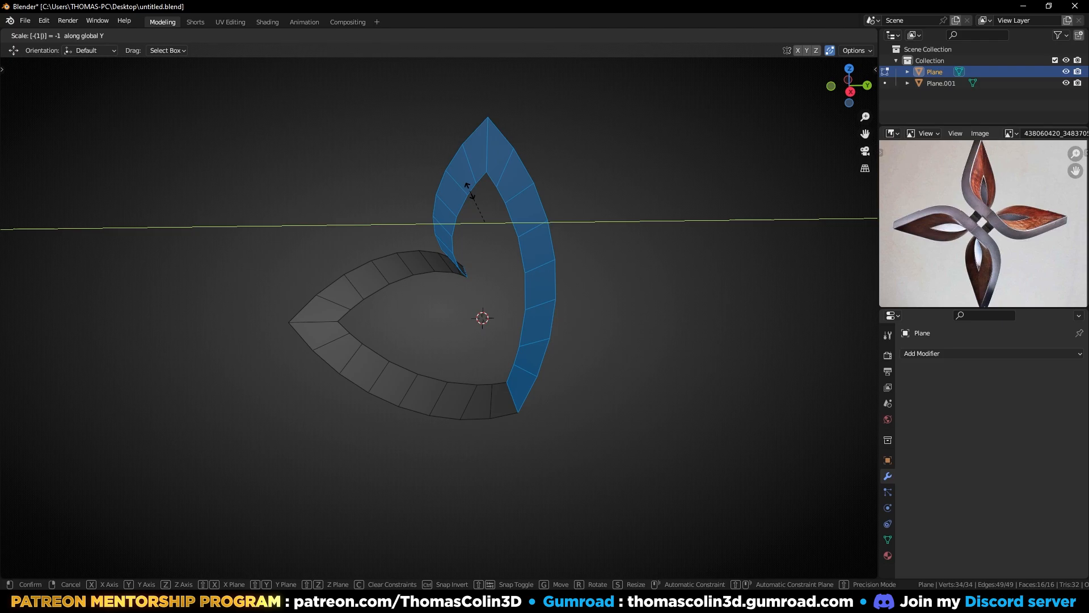
key(Return)
key(Tab)
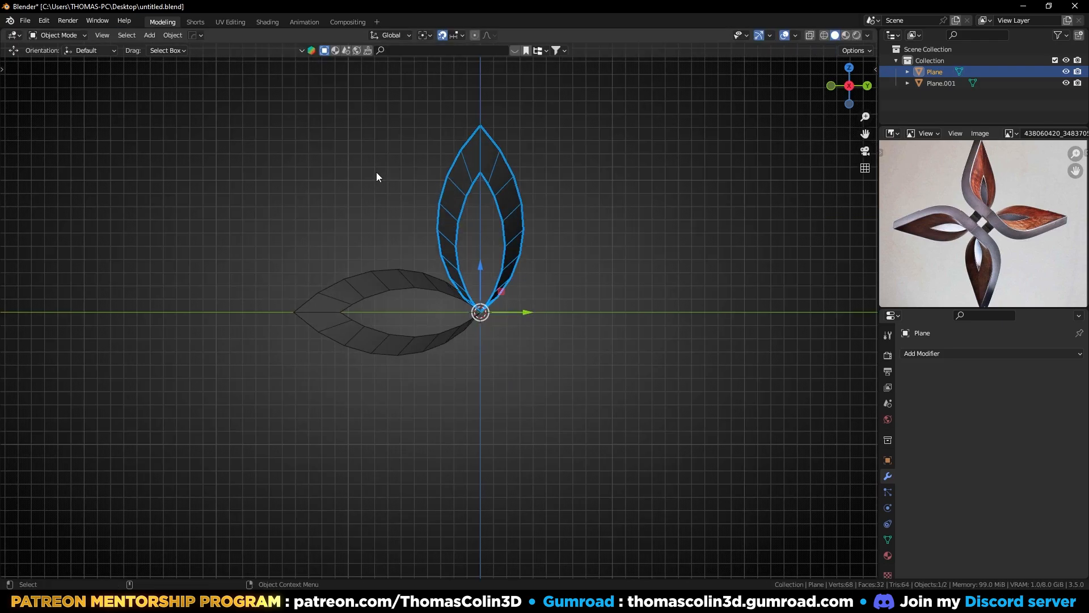
Select both twisted strips and rotate them together -45° about the global X axis
click(414, 279)
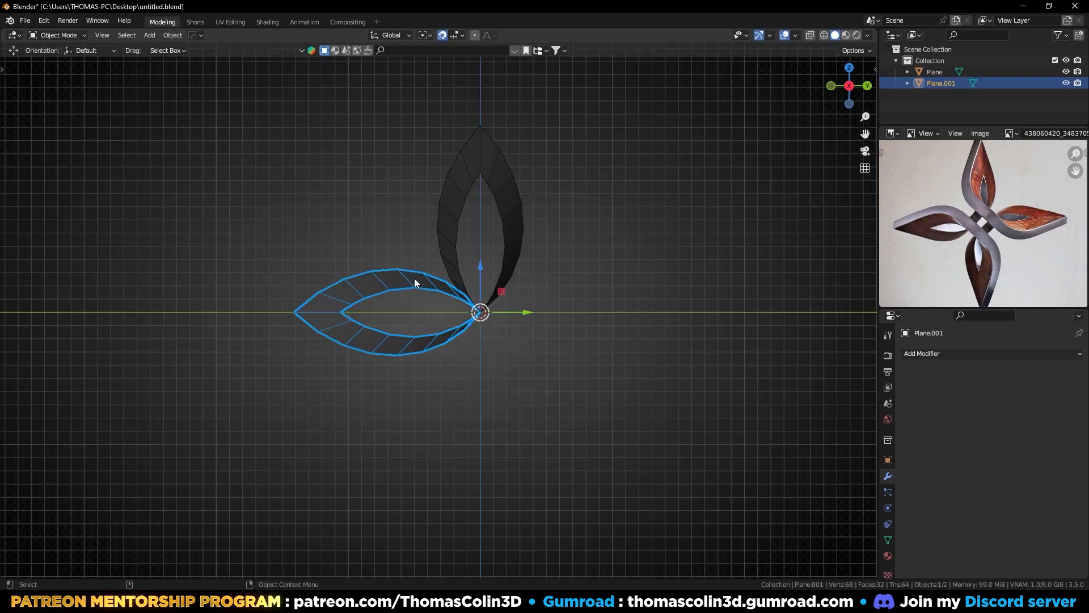
shift+click(450, 213)
key(r)
text(x)
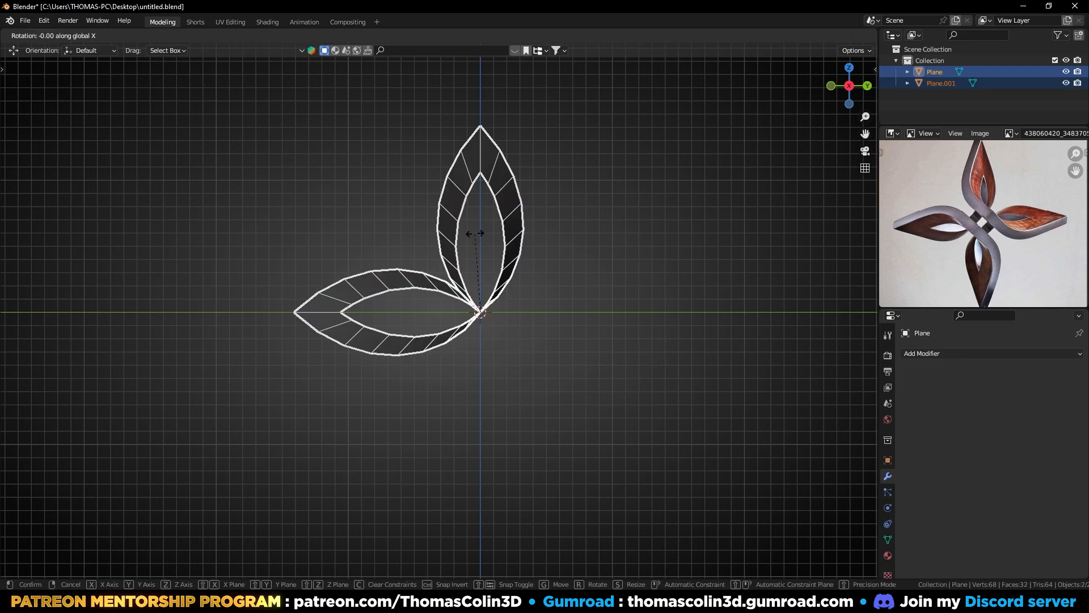
text(-45)
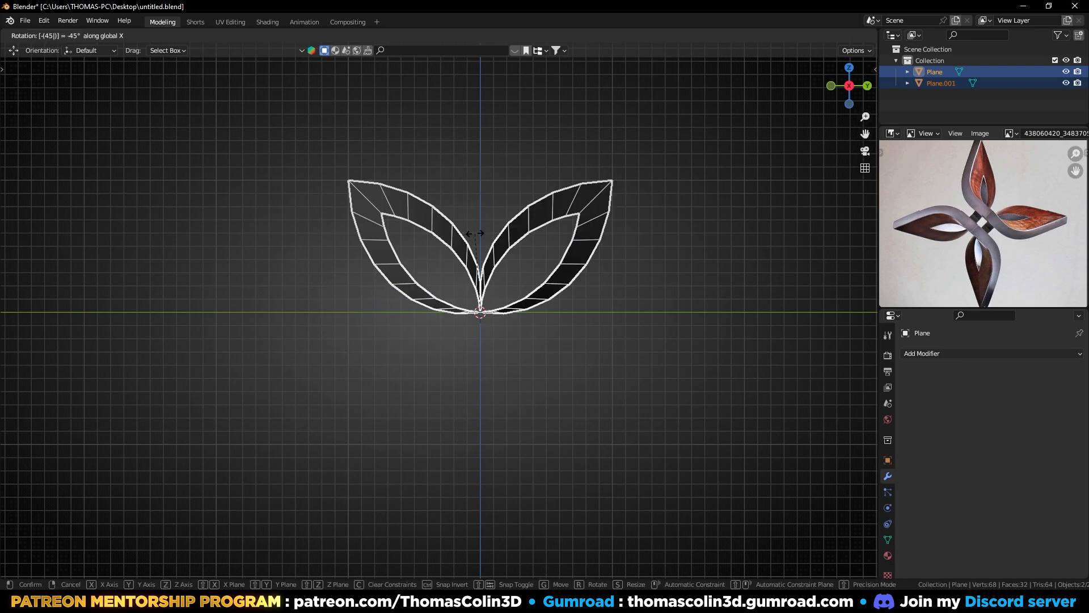
key(Return)
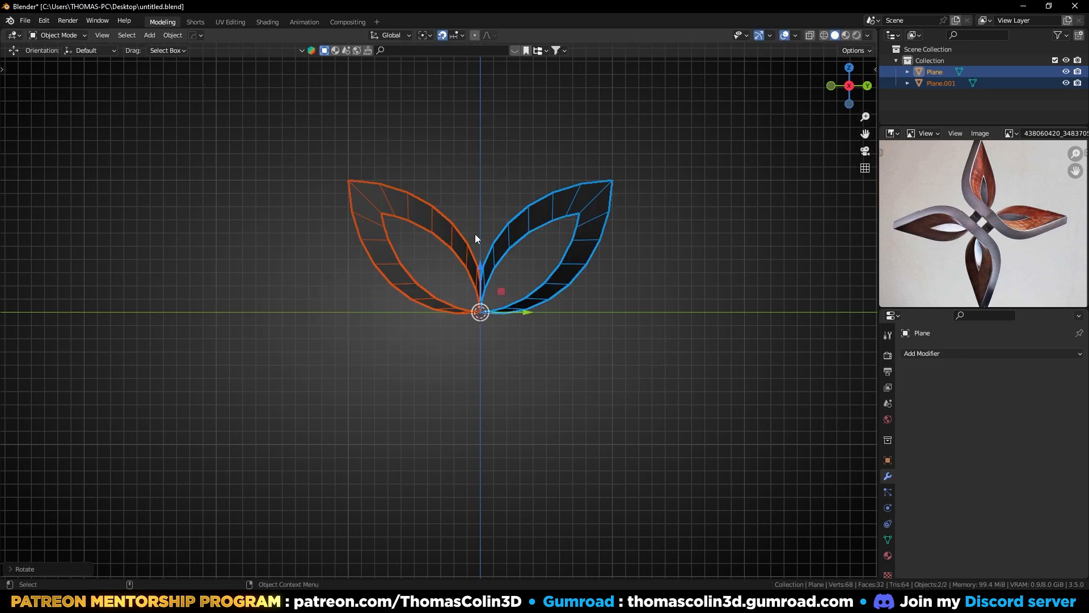
Check the reference image's central crossing and move both strips upward along Z from the world origin, using Increment snapping with Absolute Grid Snap
click(633, 321)
scroll(584, 289, up, 6)
scroll(1013, 221, up, 2)
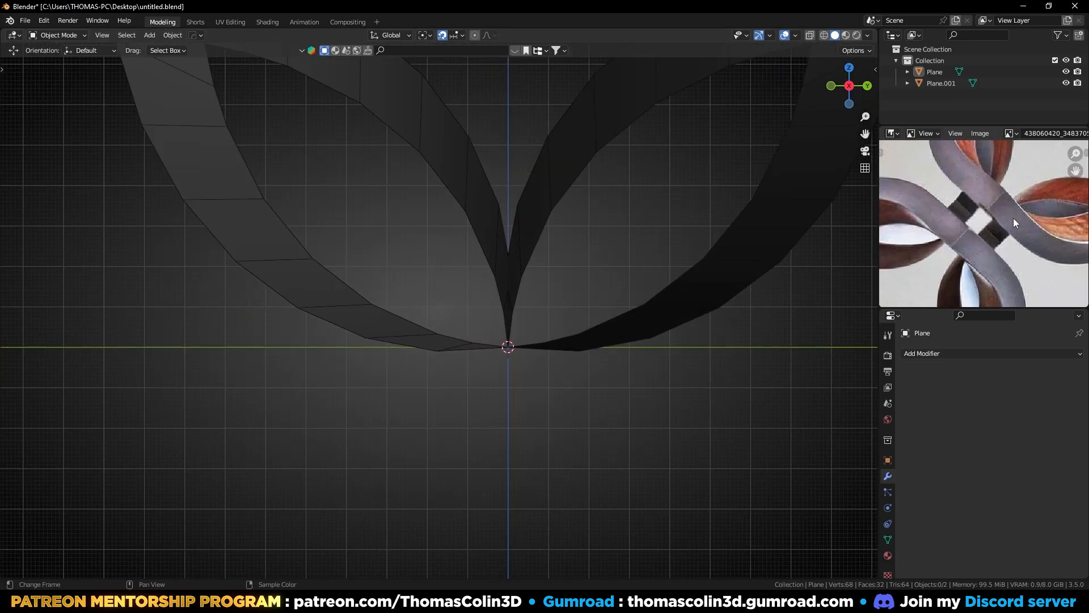
scroll(1009, 224, up, 1)
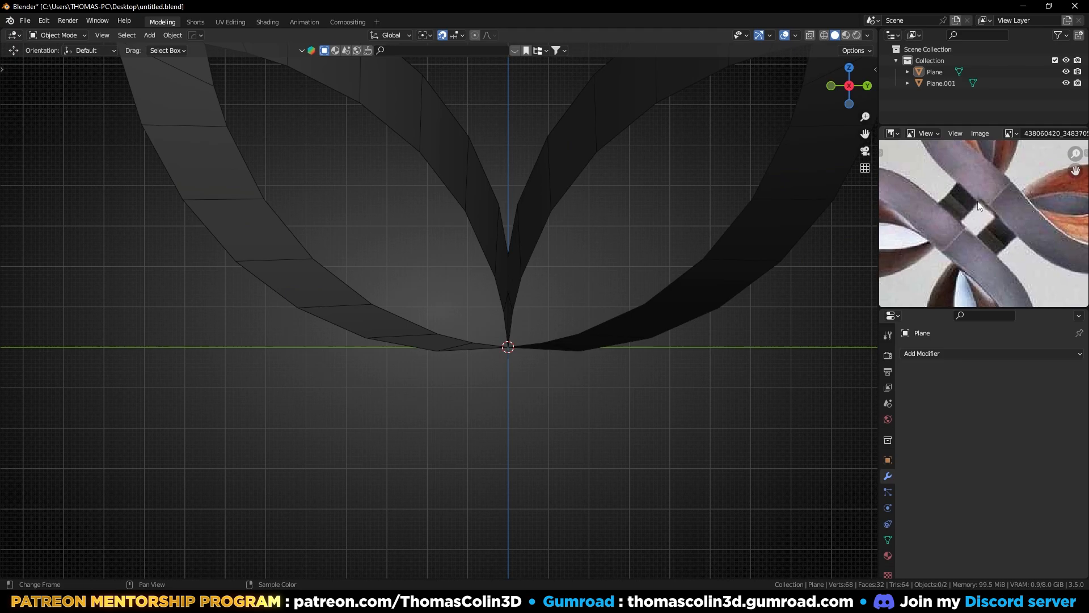
click(573, 343)
shift+click(425, 340)
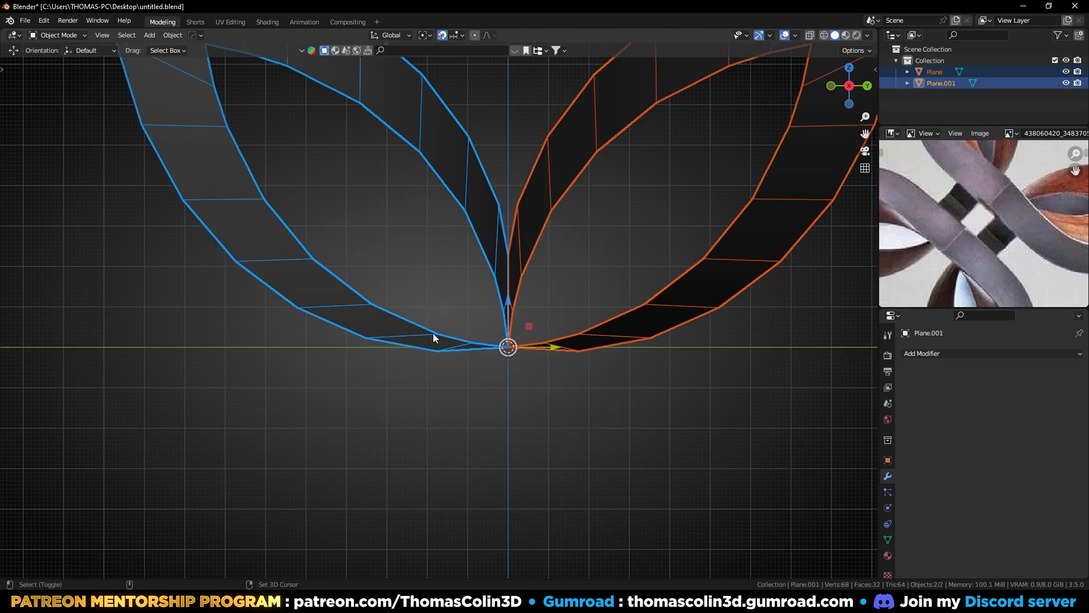
click(455, 35)
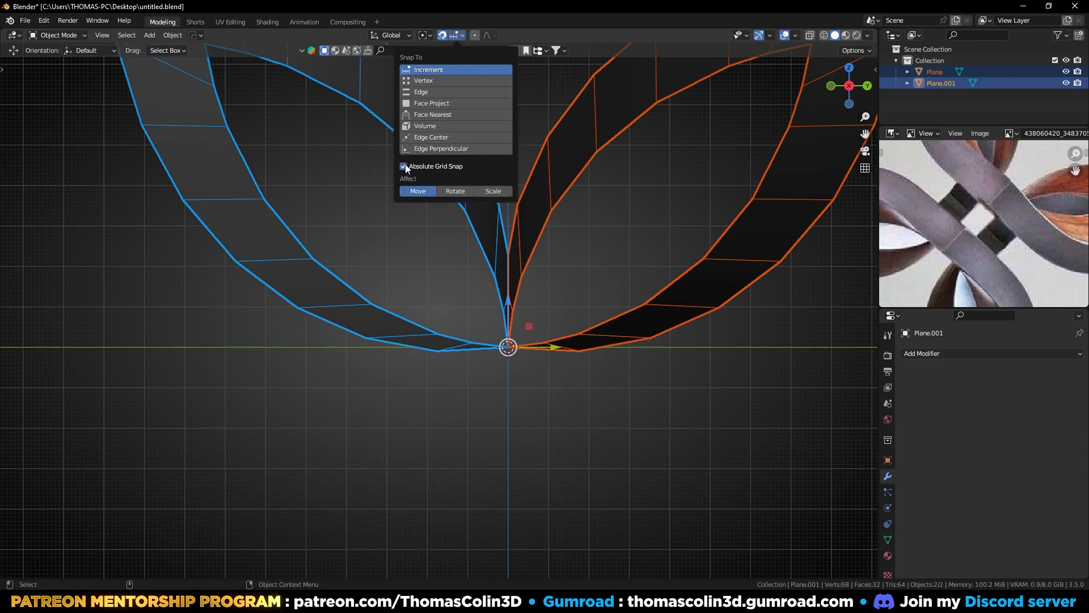
scroll(504, 362, up, 3)
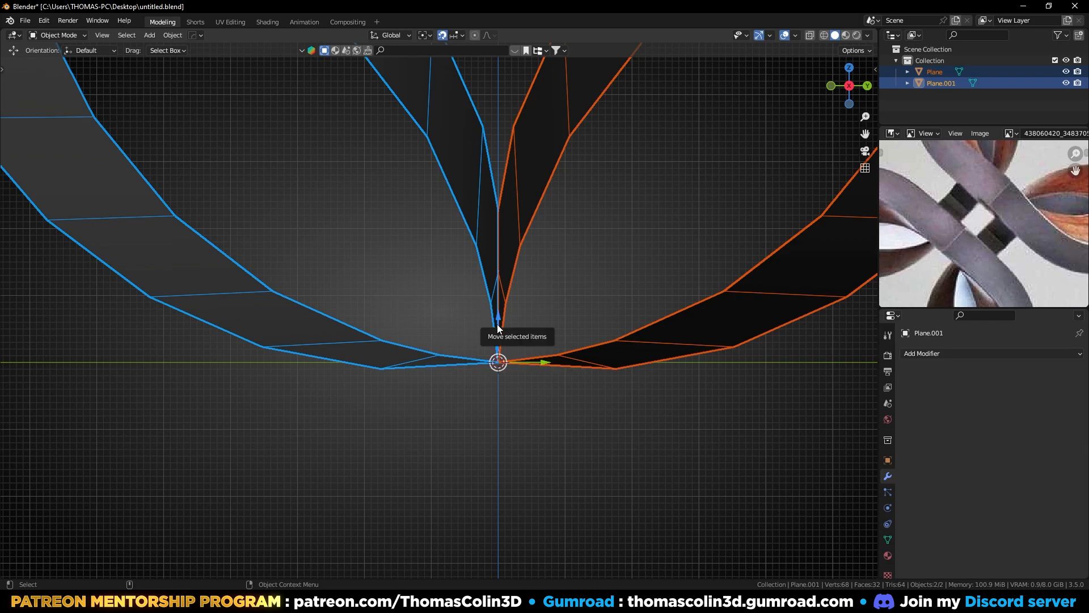
drag(497, 328, 512, 257)
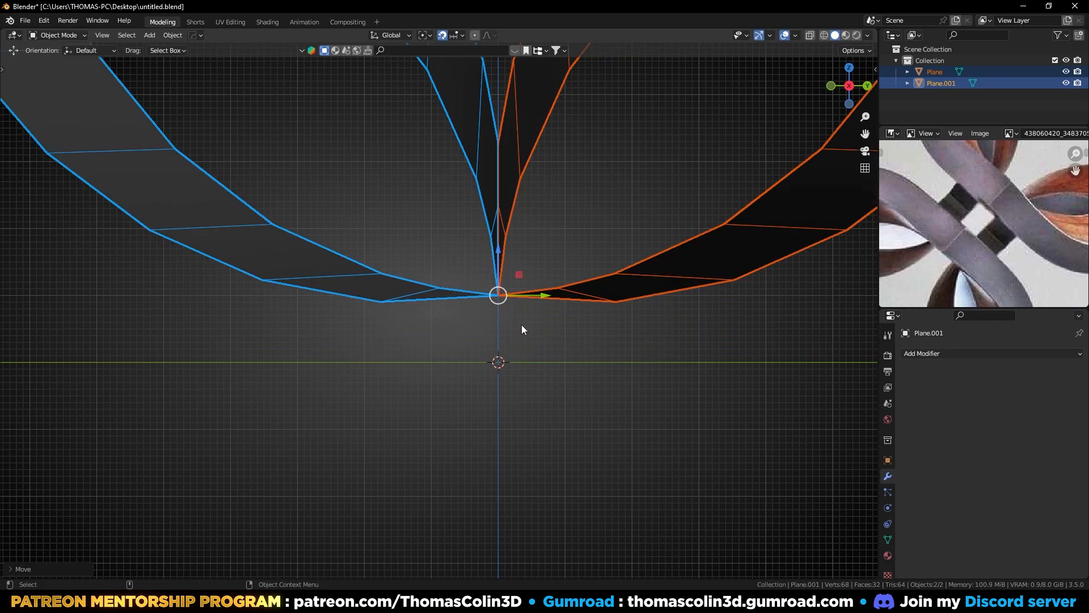
click(522, 325)
Move the end edge of Plane.001's upright arm one grid unit along -Y in Edit Mode, with proportional editing enabled
scroll(493, 267, down, 1)
click(478, 232)
scroll(483, 257, down, 1)
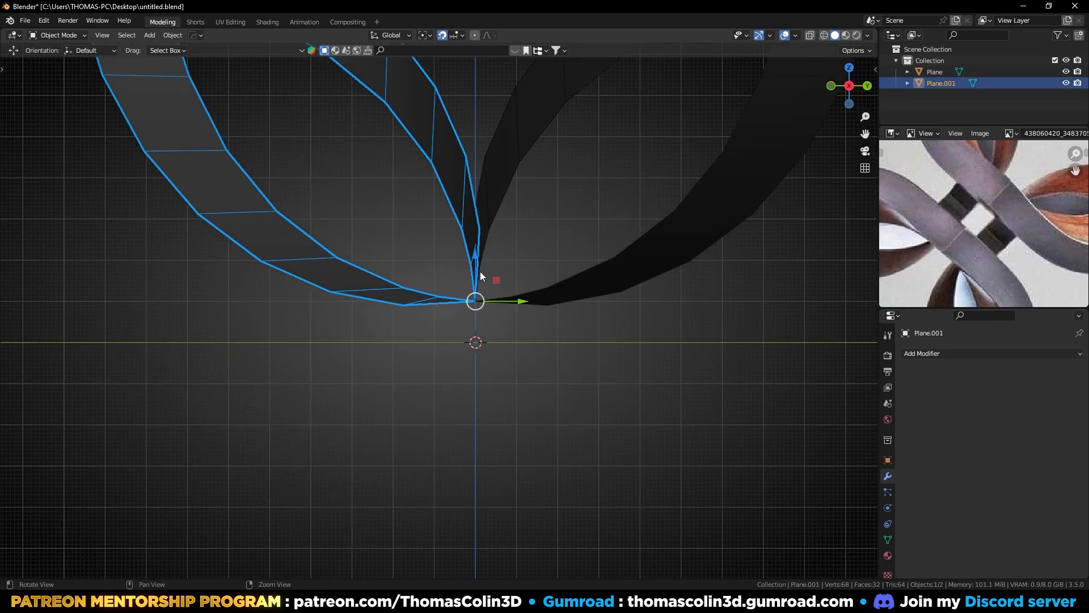
scroll(482, 273, up, 5)
key(Tab)
click(409, 245)
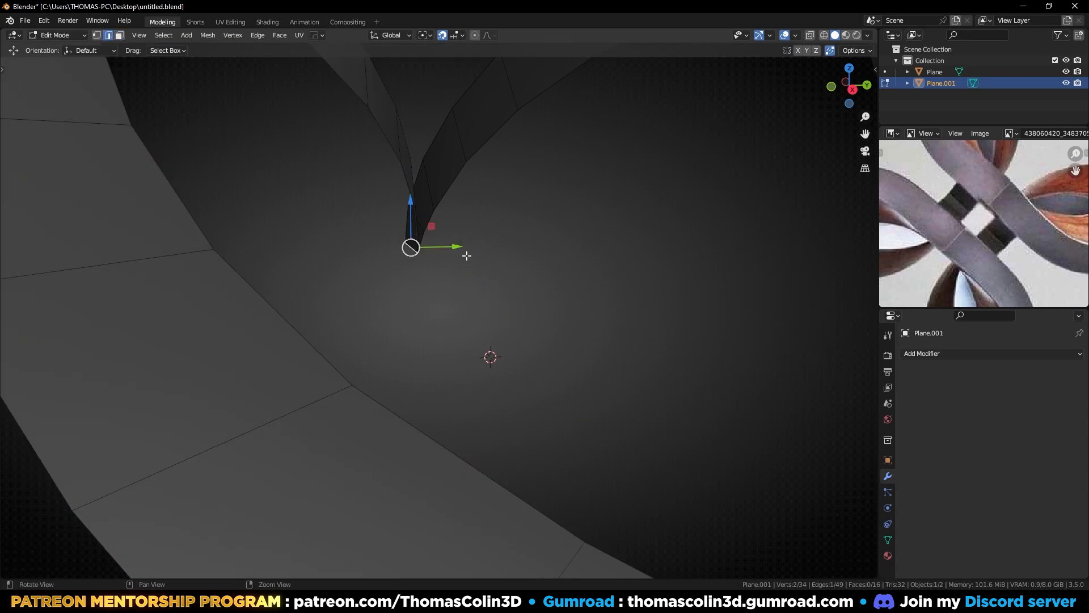
ctrl+middle_drag(467, 255, 498, 333)
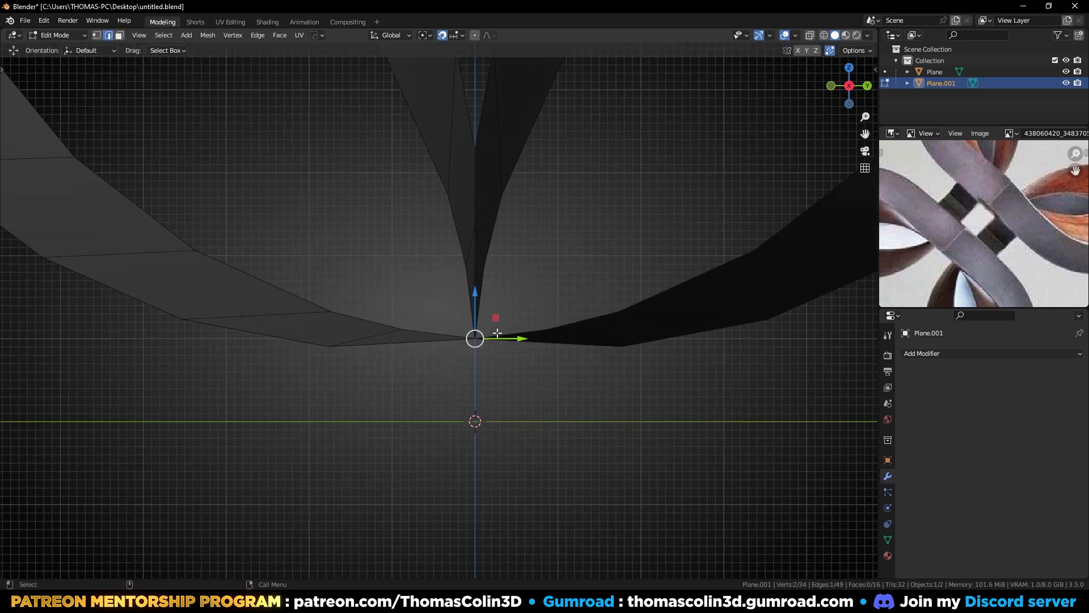
click(475, 35)
click(491, 35)
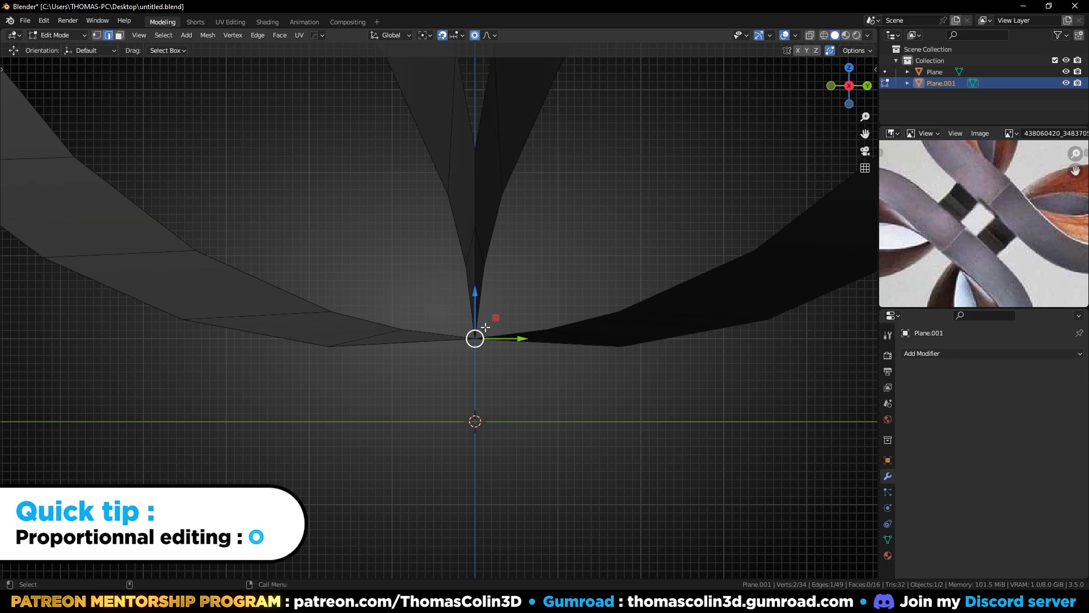
drag(521, 340, 437, 344)
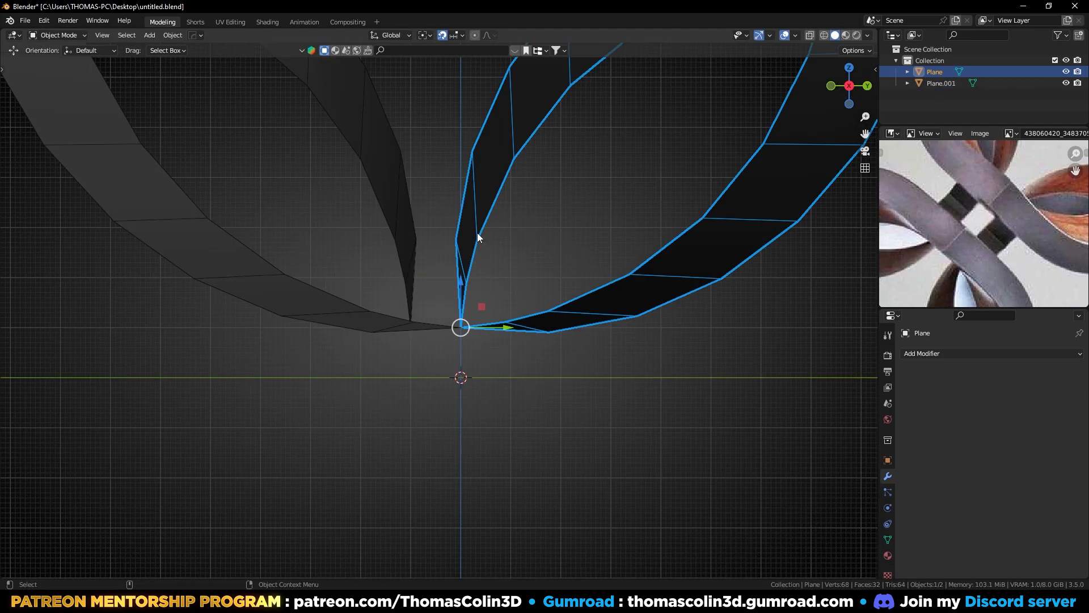
Move the matching end edge of the other strip, Plane, one grid unit along +Y with proportional editing, and return to Object Mode
key(Tab)
middle_drag(426, 363, 428, 374)
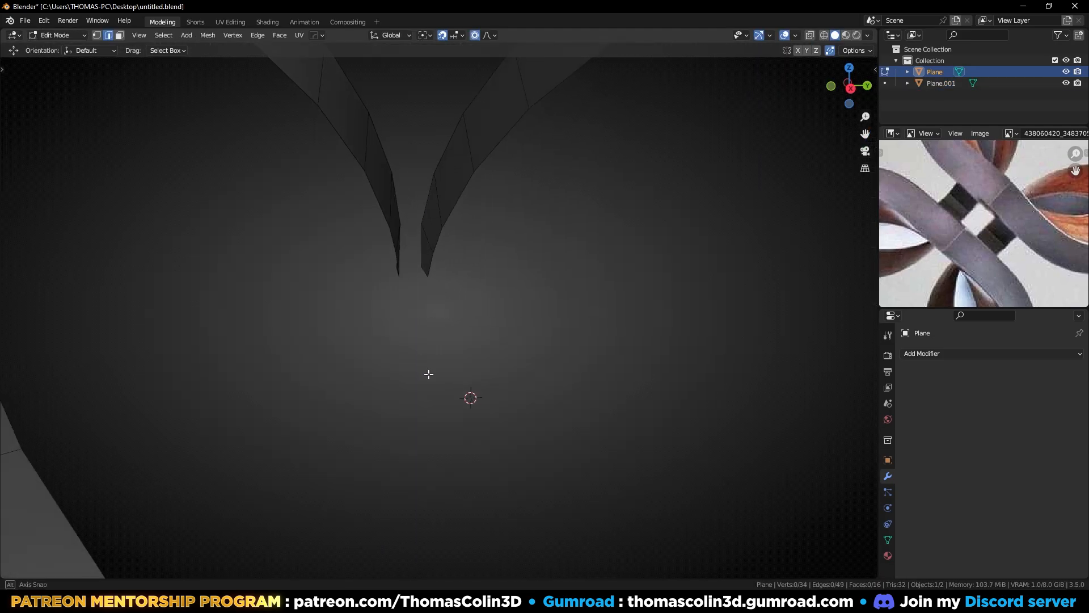
click(420, 270)
key(KP_3)
drag(493, 323, 555, 334)
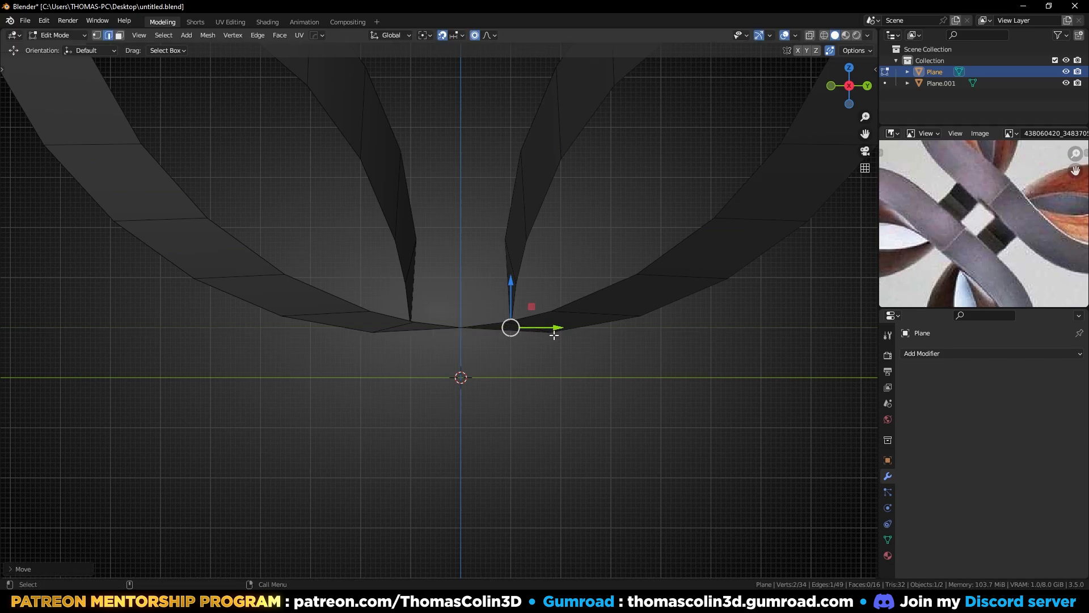
click(532, 375)
scroll(531, 375, down, 2)
scroll(494, 388, down, 1)
shift+middle_drag(493, 400, 491, 376)
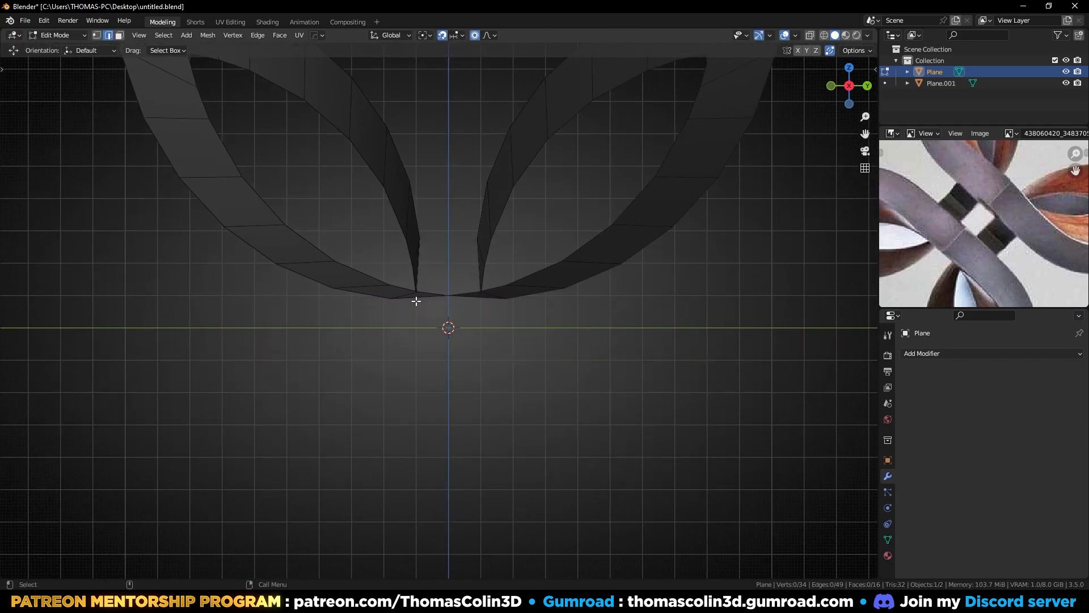
key(Tab)
Join both strips into one object and merge all its vertices by distance
click(380, 288)
shift+click(516, 292)
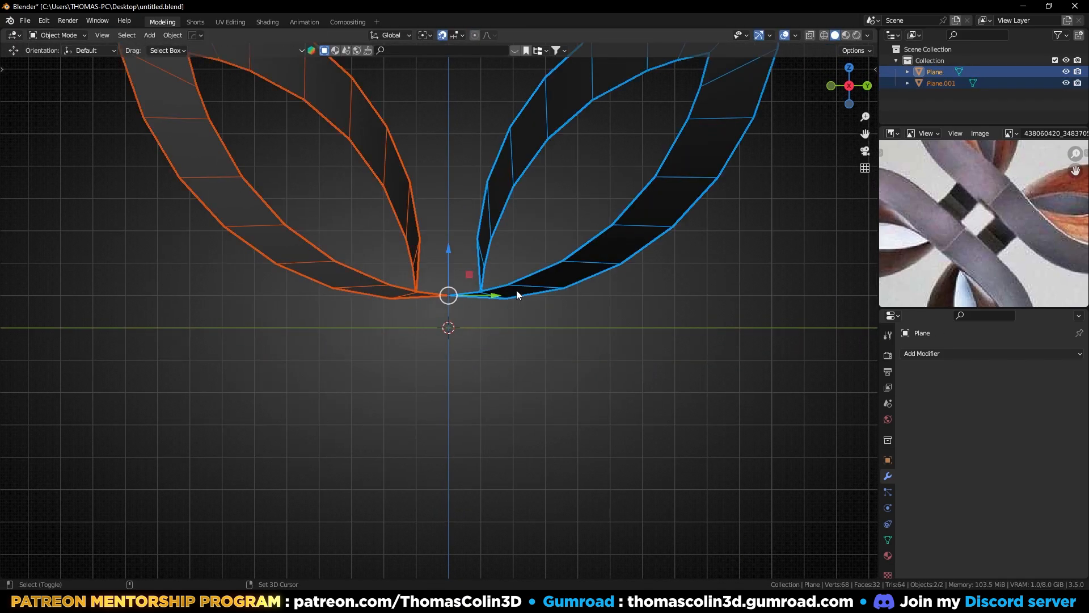
key(ctrl+j)
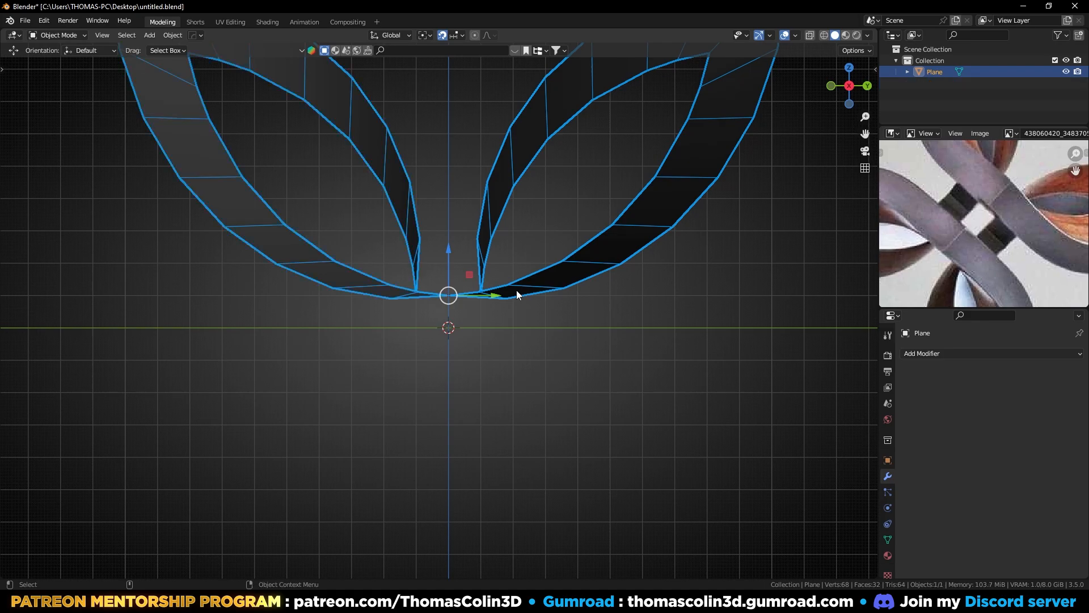
key(Tab)
key(a)
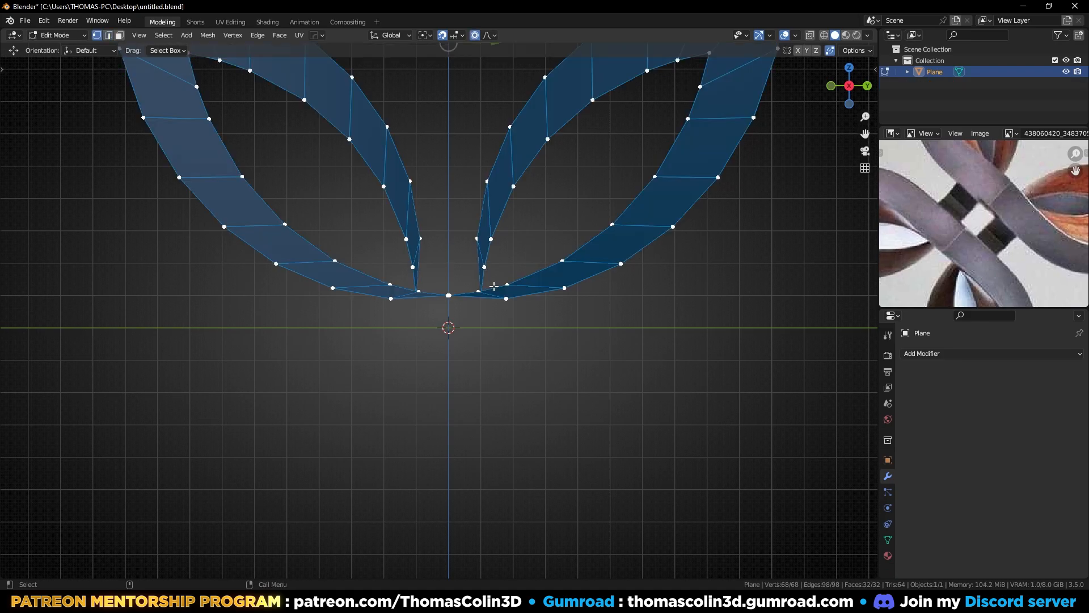
key(m)
click(454, 330)
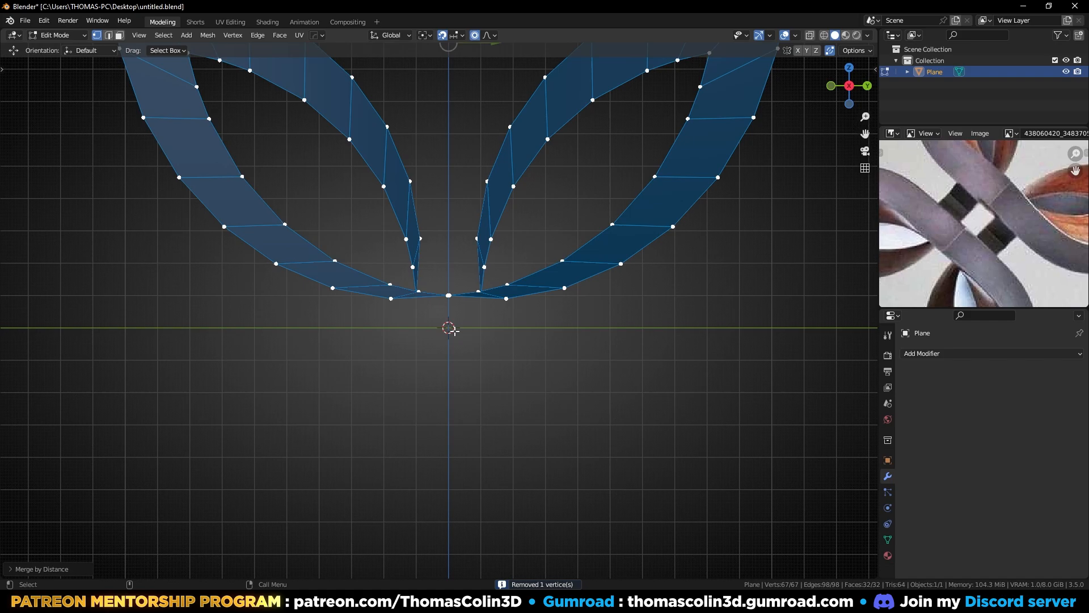
key(Tab)
Set the joined object's origin to the 3D cursor and apply its rotation
click(172, 35)
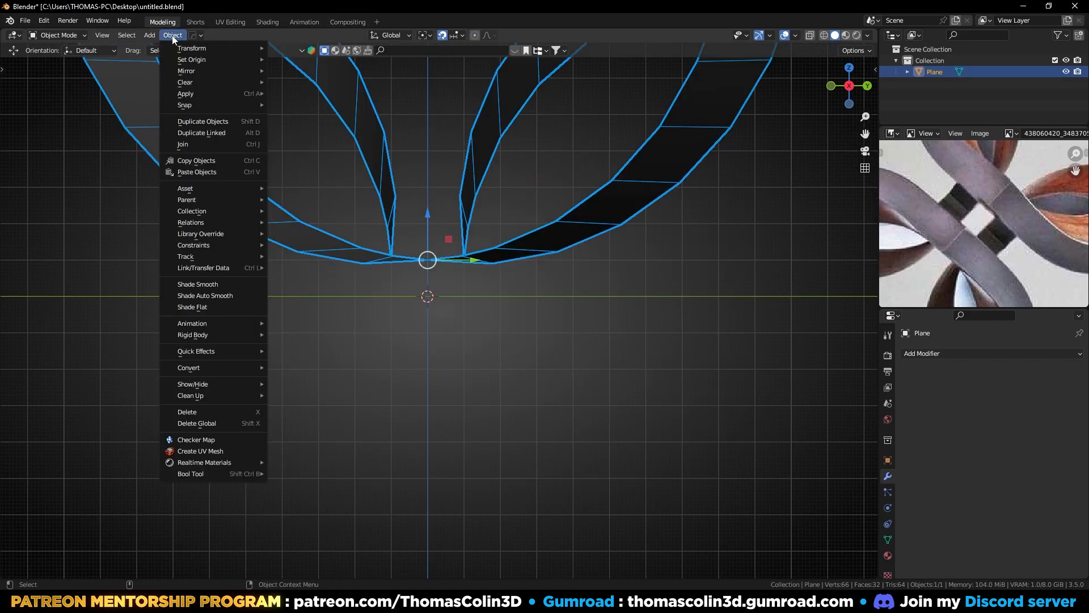
mouse_move(236, 59)
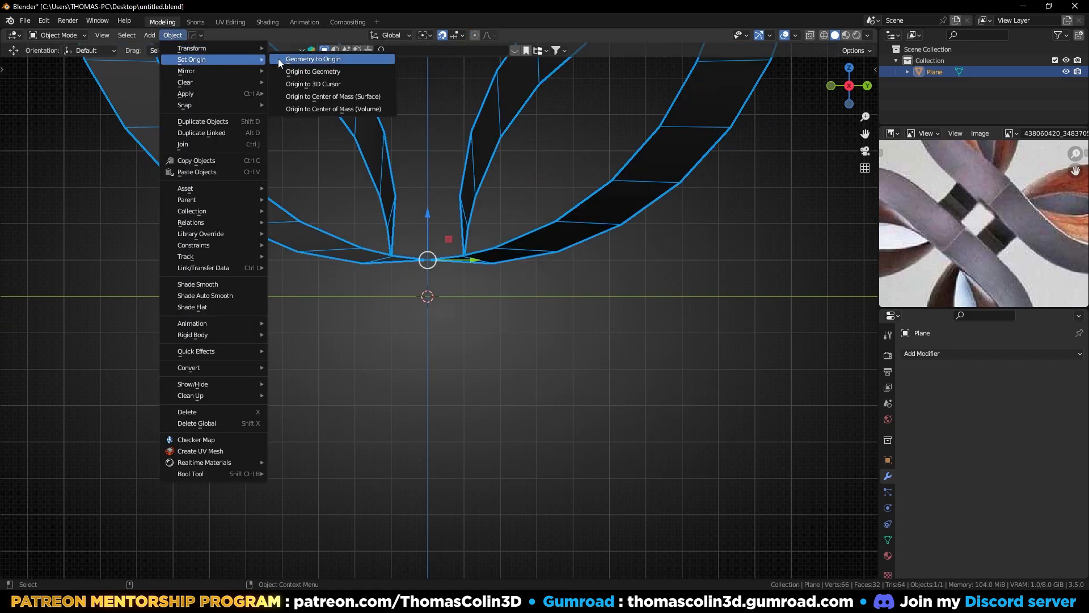
click(326, 83)
ctrl+middle_drag(331, 105, 416, 250)
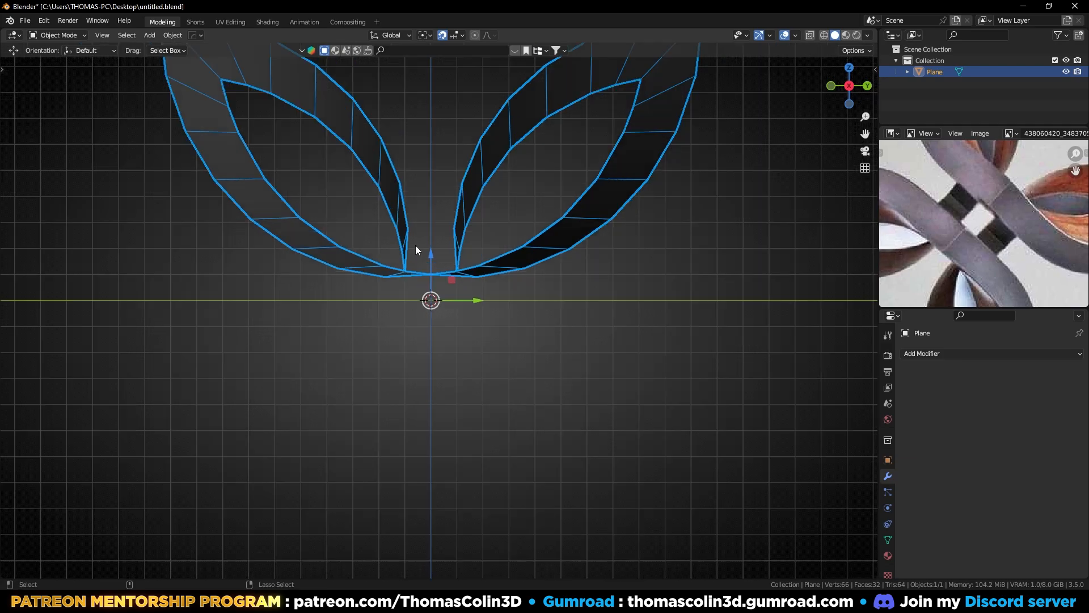
key(ctrl+a)
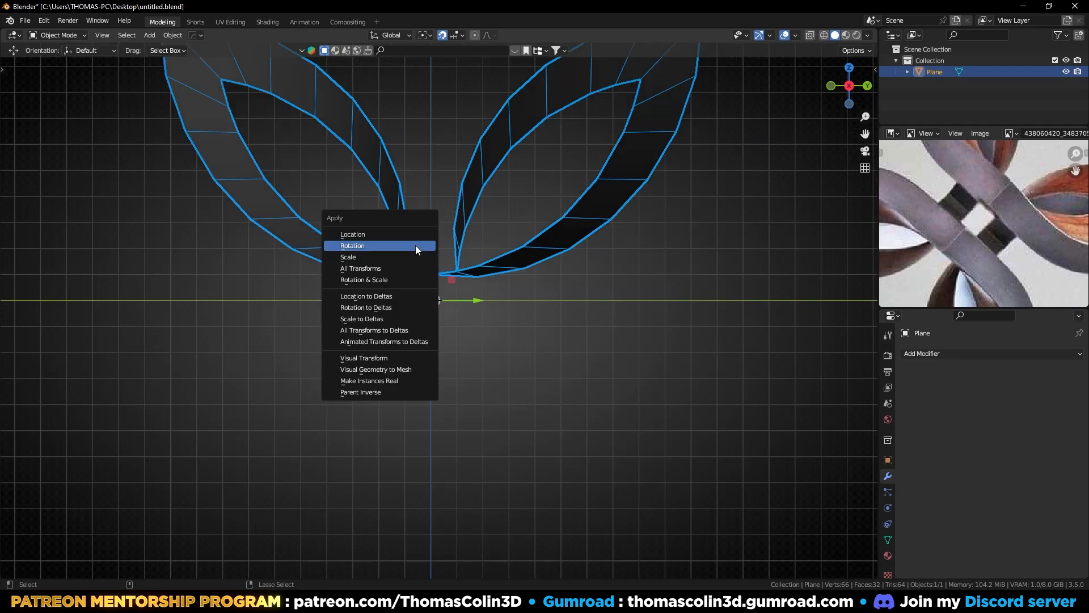
click(358, 246)
Mirror the joined strips on the Z axis only with a Mirror modifier, and apply the modifier
scroll(460, 345, down, 2)
click(965, 352)
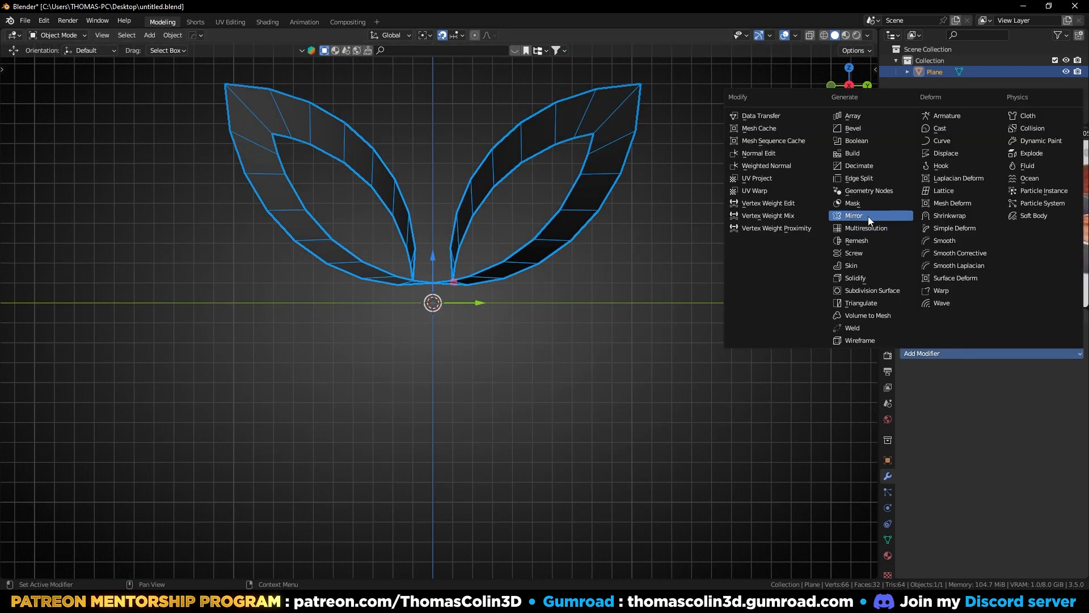
click(868, 216)
click(1051, 415)
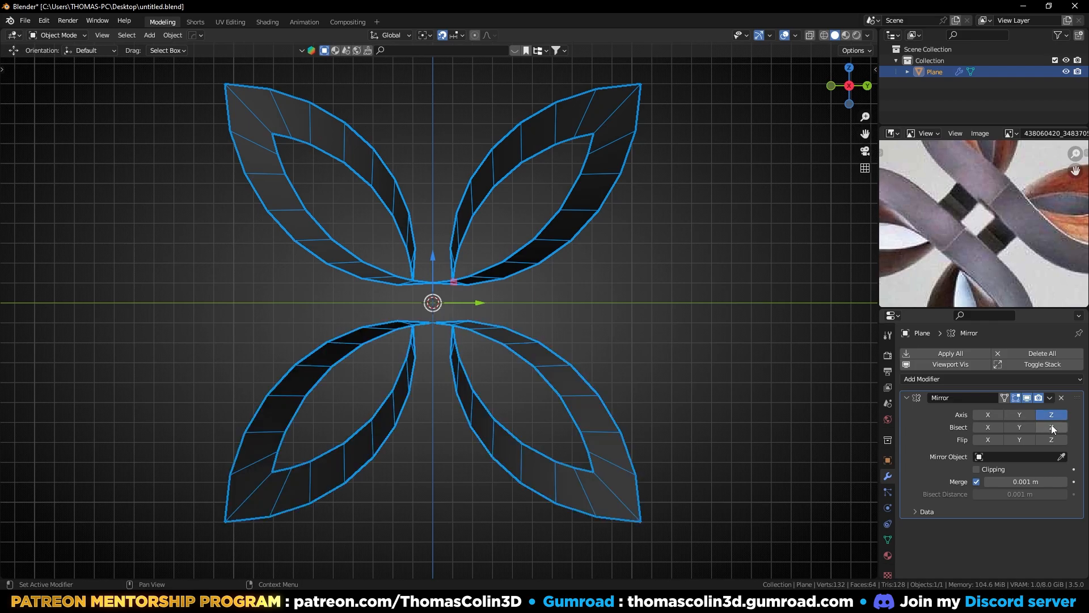
click(1051, 427)
key(ctrl+a)
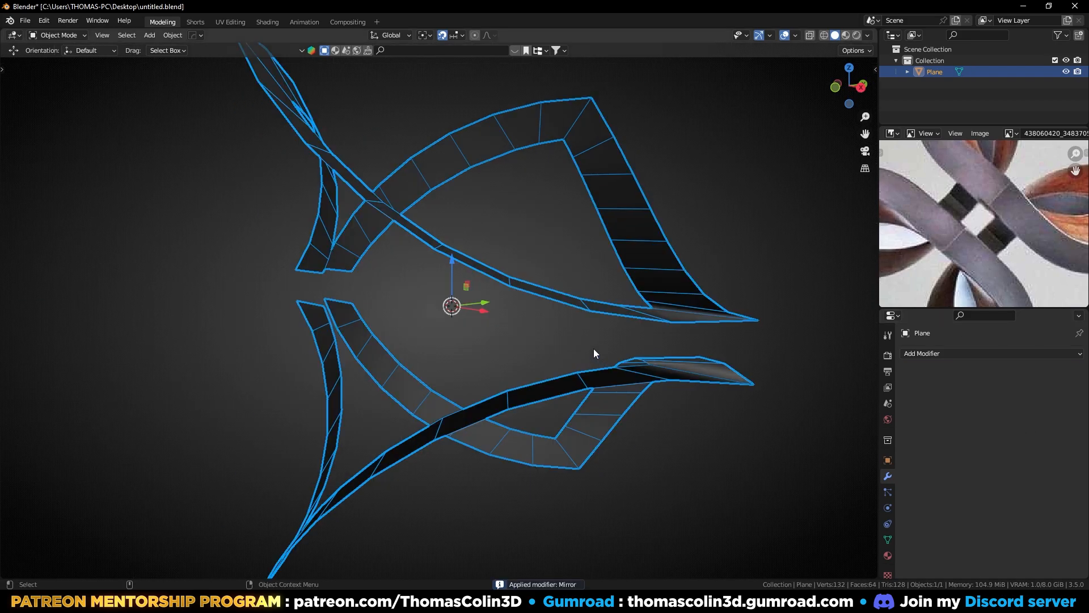
In front view, move the nearer upper and lower end edges along Z onto the X axis line so the halves meet
key(KP_1)
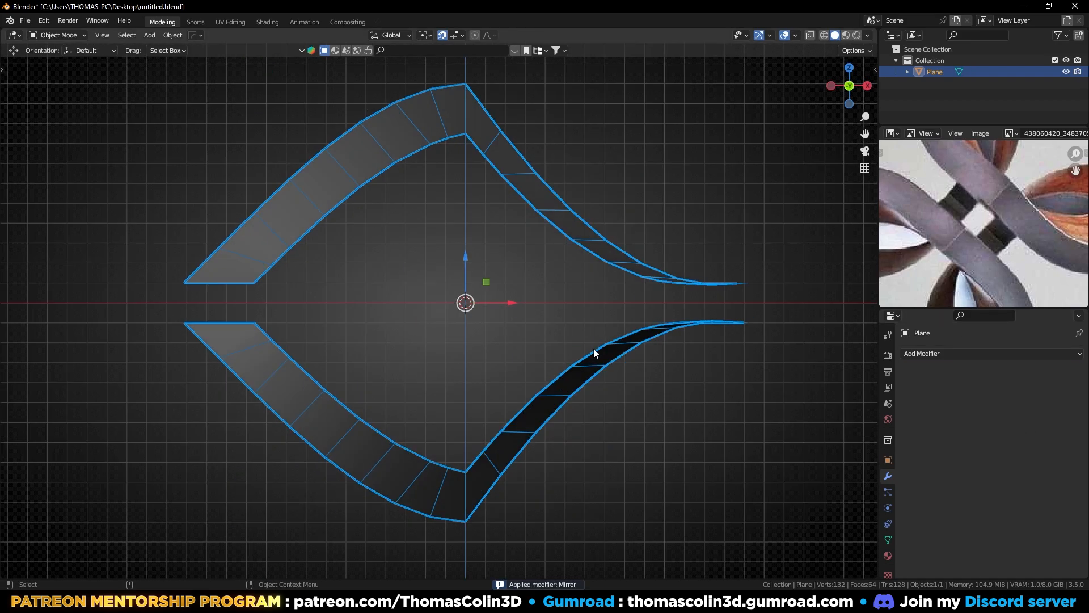
shift+middle_drag(295, 299, 489, 335)
scroll(471, 317, up, 4)
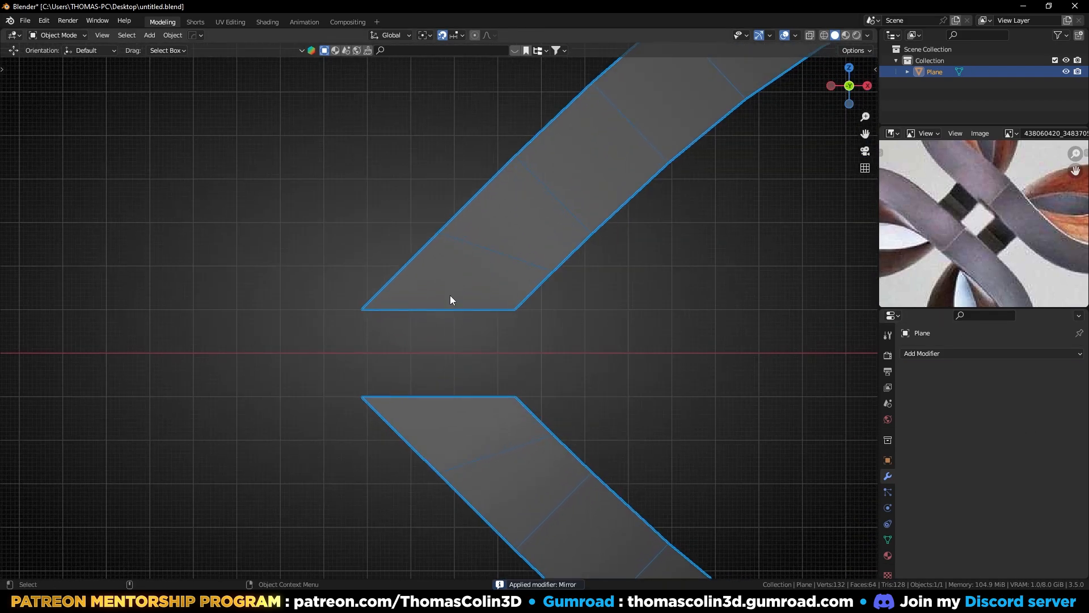
key(Tab)
key(2)
click(433, 310)
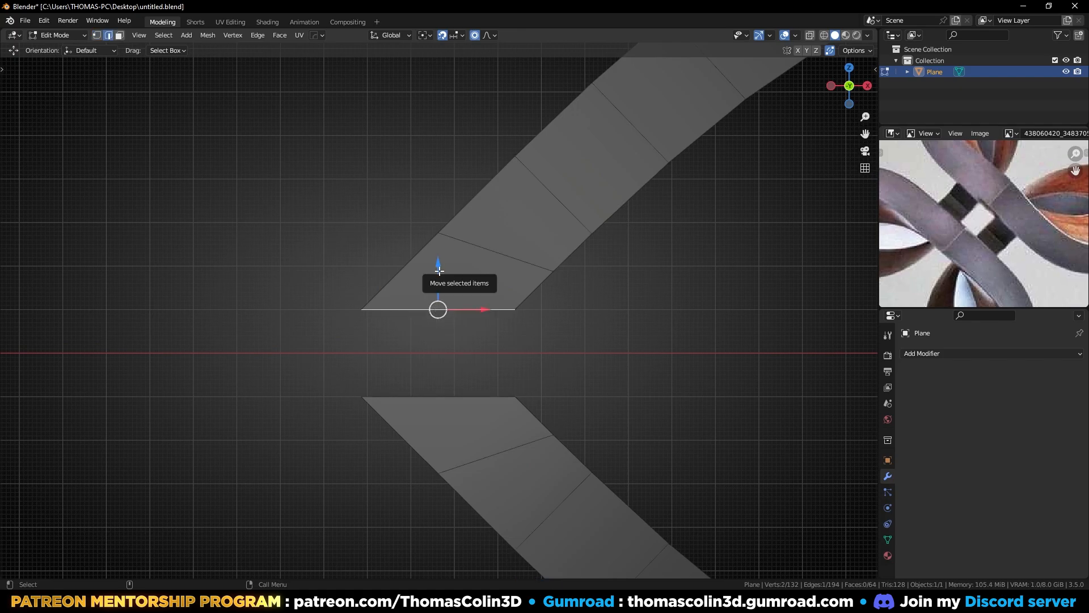
drag(438, 275, 436, 317)
click(443, 397)
Move the remaining upper and lower end edges behind them along Z onto the X axis line
click(377, 307)
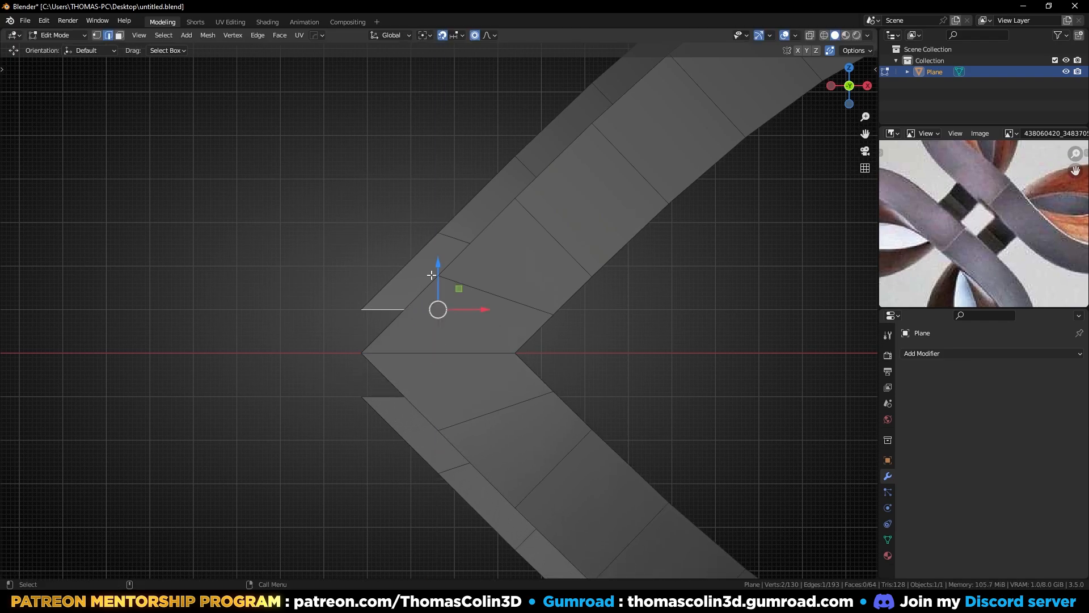
drag(437, 271, 366, 348)
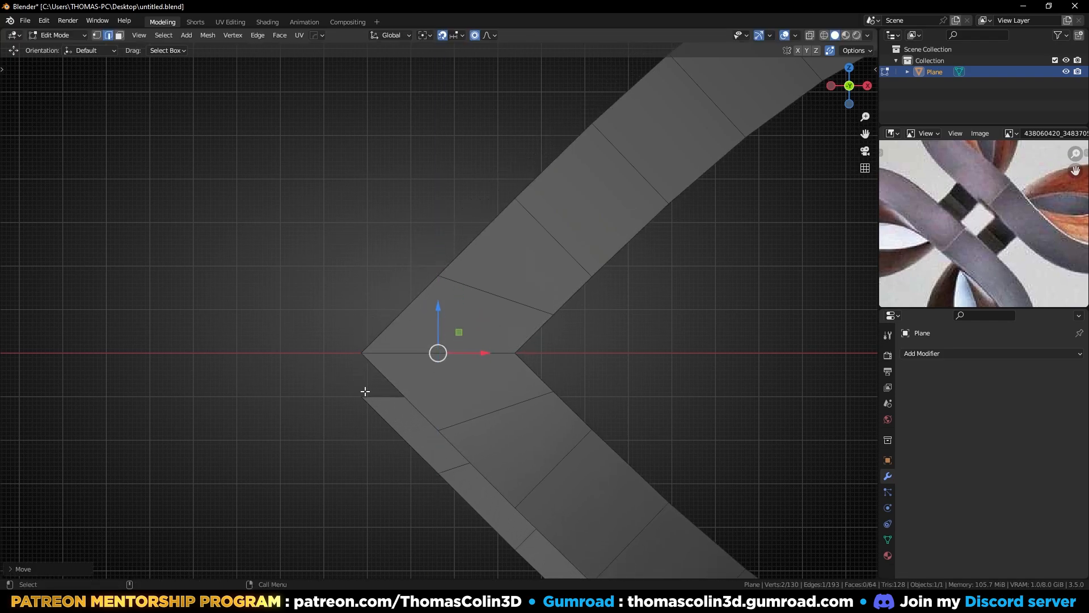
click(382, 397)
drag(439, 352, 441, 306)
middle_drag(441, 306, 501, 388)
key(KP_3)
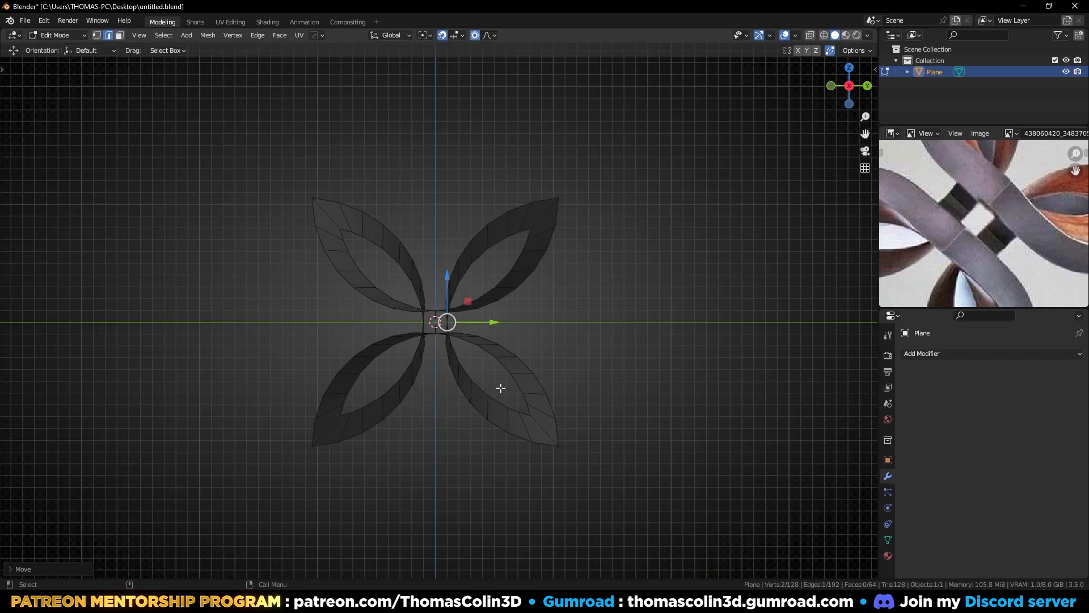
Switch to face selection with the Normal transform orientation, and turn off proportional editing
middle_drag(460, 440, 475, 468)
scroll(476, 469, up, 3)
key(3)
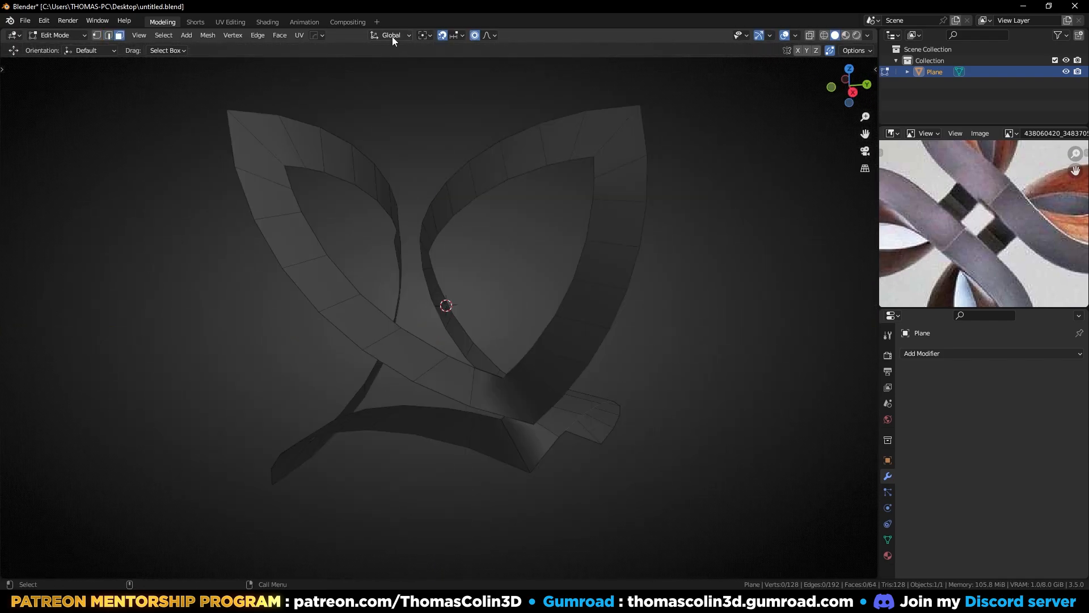
click(386, 35)
click(356, 94)
scroll(511, 340, up, 2)
click(474, 35)
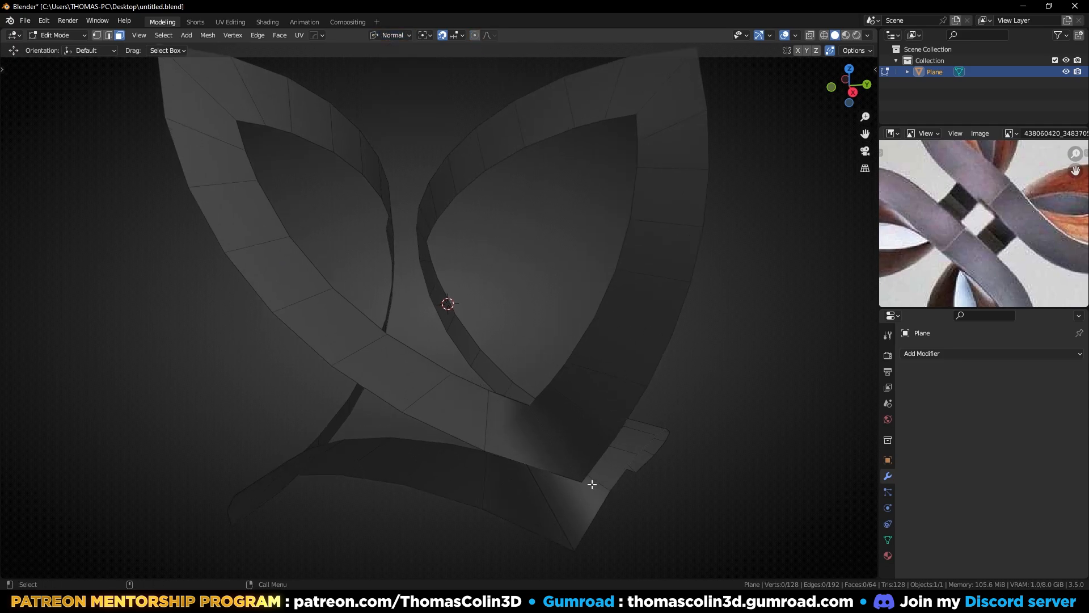
Brighten the solid viewport shading and recalculate the normals of all faces
click(867, 35)
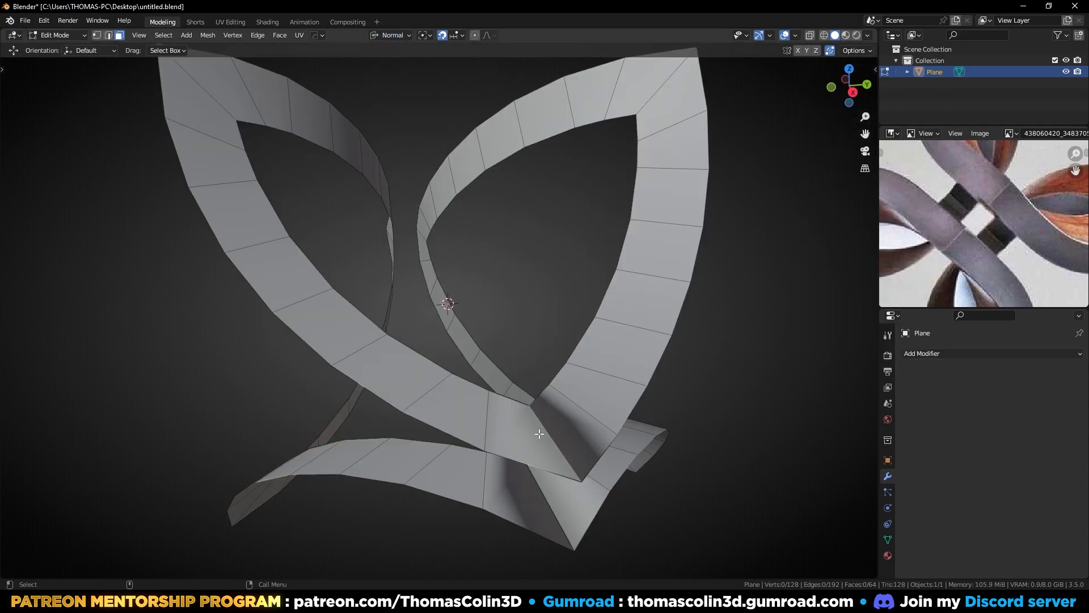
key(a)
key(shift+n)
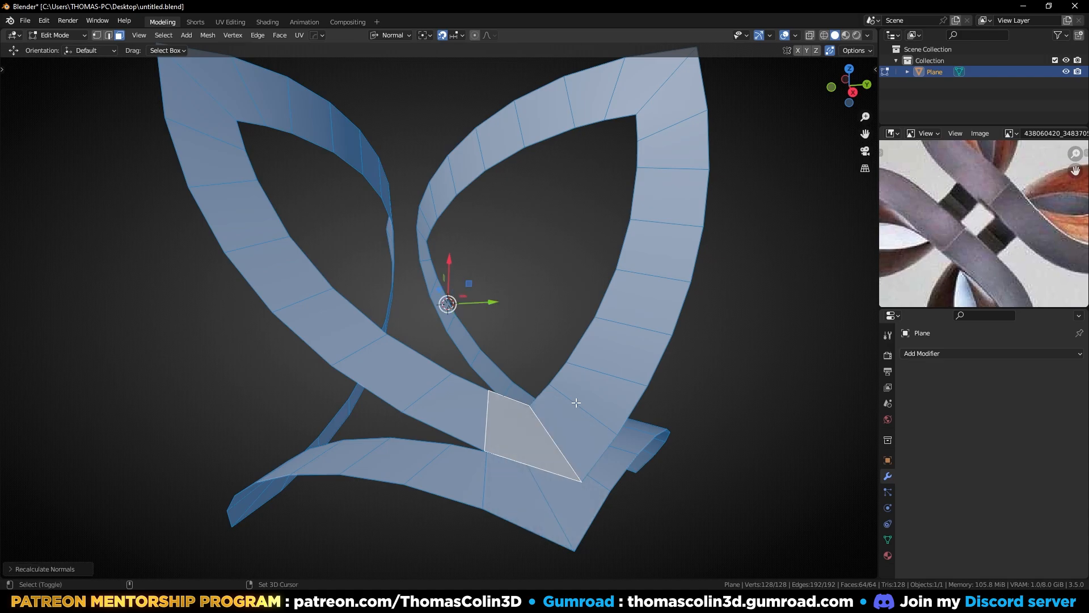
Flatten the two faces meeting at the upper loops' central corner by scaling them to 0 along their normal Z
click(521, 423)
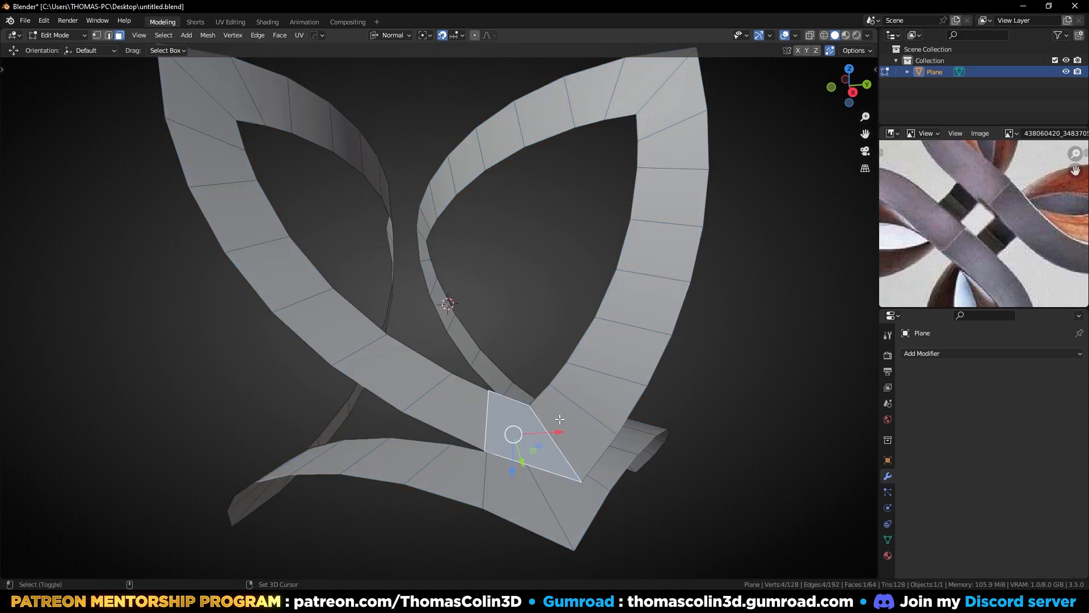
shift+click(553, 428)
key(s)
key(z)
key(z)
key(0)
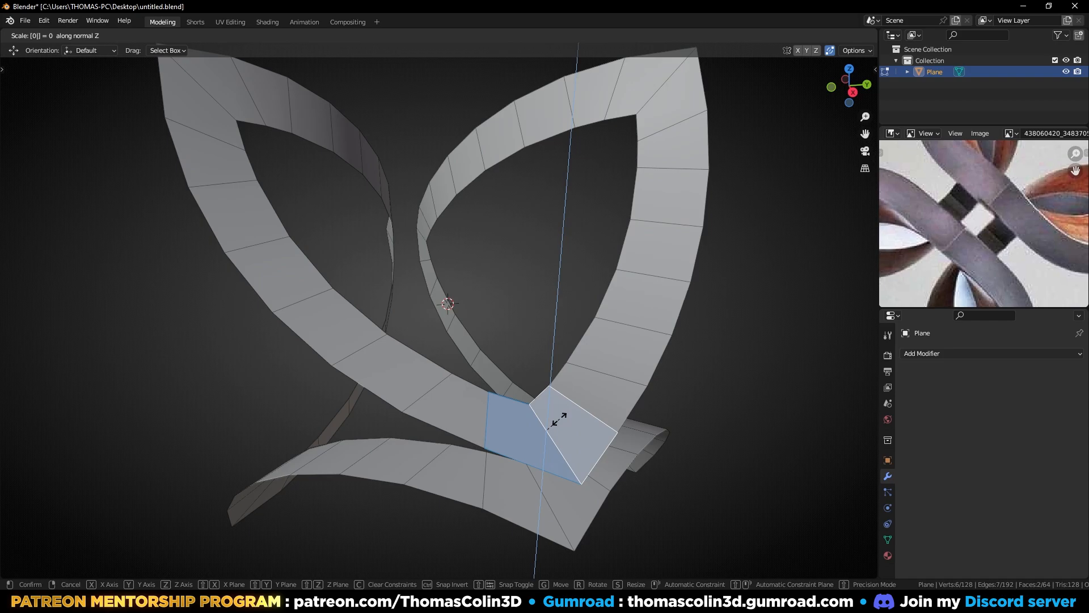
key(Return)
Flatten the two corner faces of the lower loops, just below the central corner, by scaling them to 0 along normal Z
middle_drag(547, 426, 539, 437)
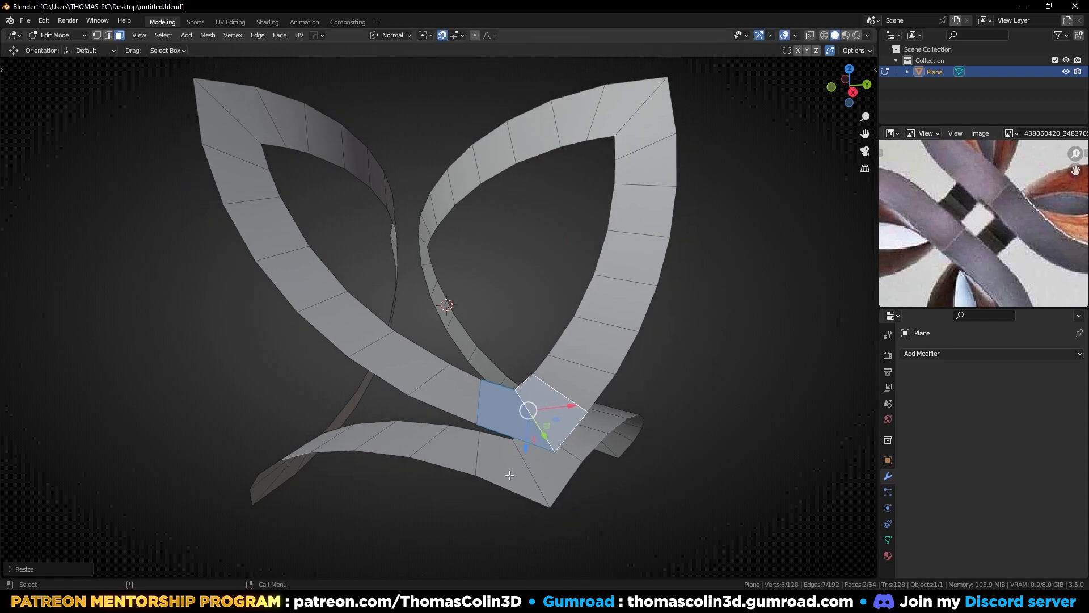
key(s)
key(z)
key(z)
key(0)
key(Return)
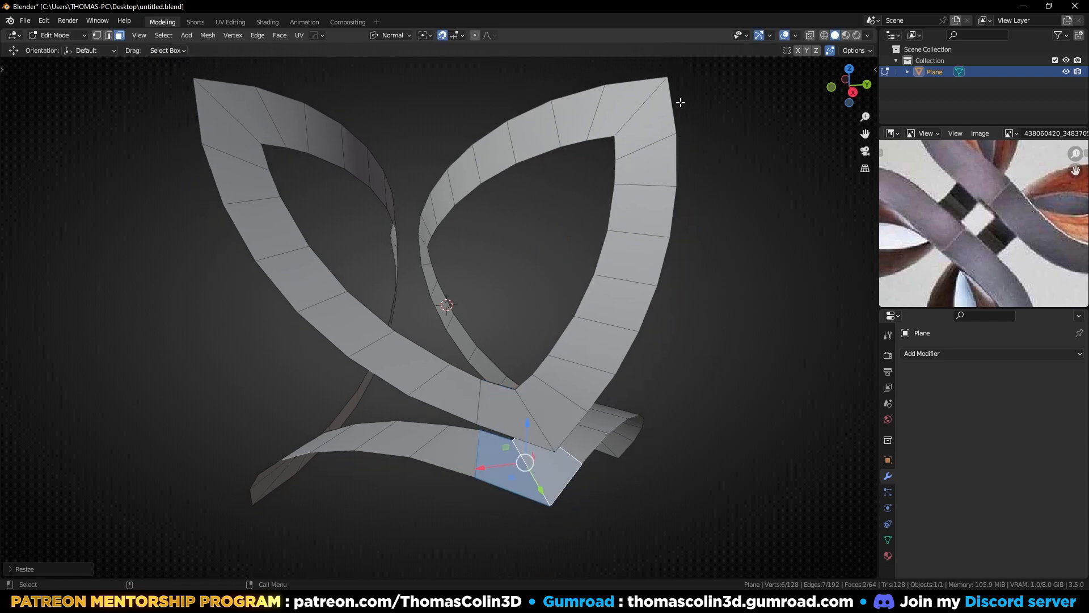
Flatten the two faces at the tip of the upper loop on the +Y side by scaling them along their normal
click(627, 105)
shift+click(653, 116)
key(s)
click(651, 116)
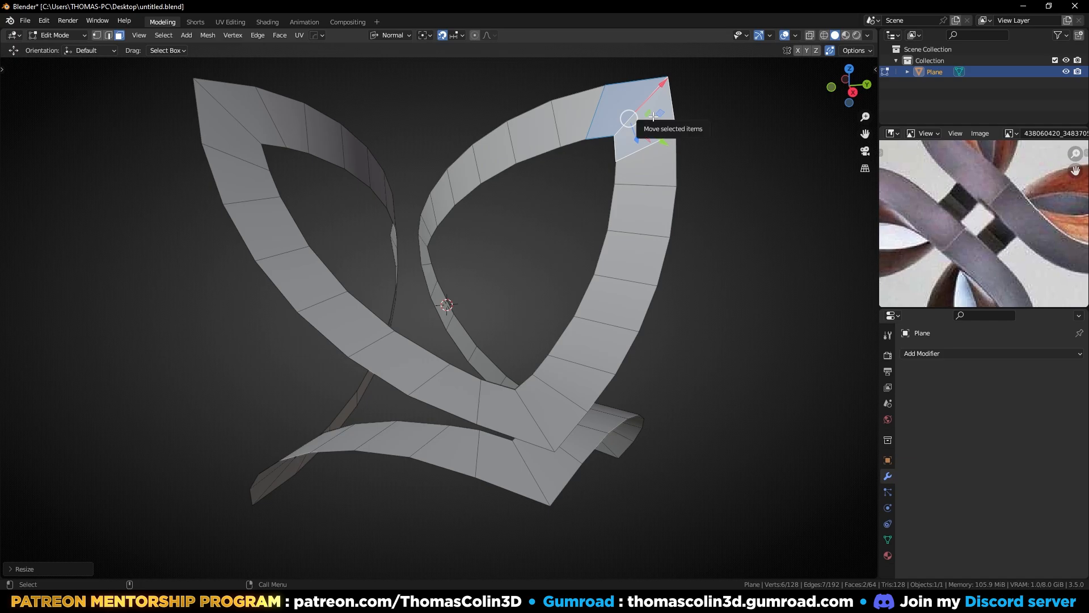
Flatten the two faces at the tip of the upper loop on the -Y side by scaling them to 0 along normal Z
click(245, 120)
shift+click(224, 122)
key(s)
key(z)
key(z)
key(0)
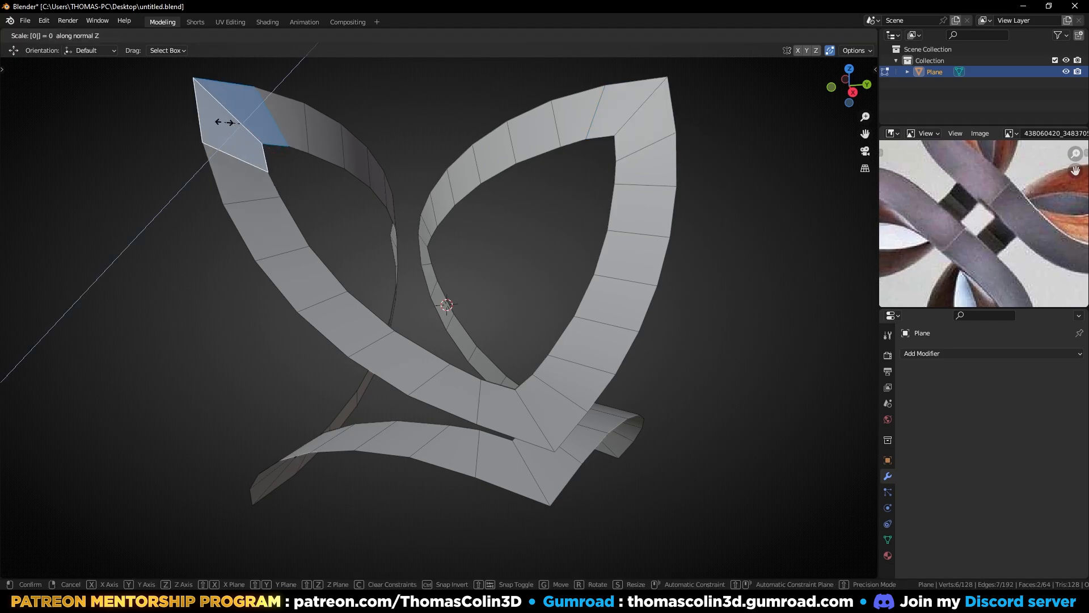
key(Return)
Flatten the two faces at the tip of the lower loop on the -Y side by scaling them to 0 along normal Z
click(490, 423)
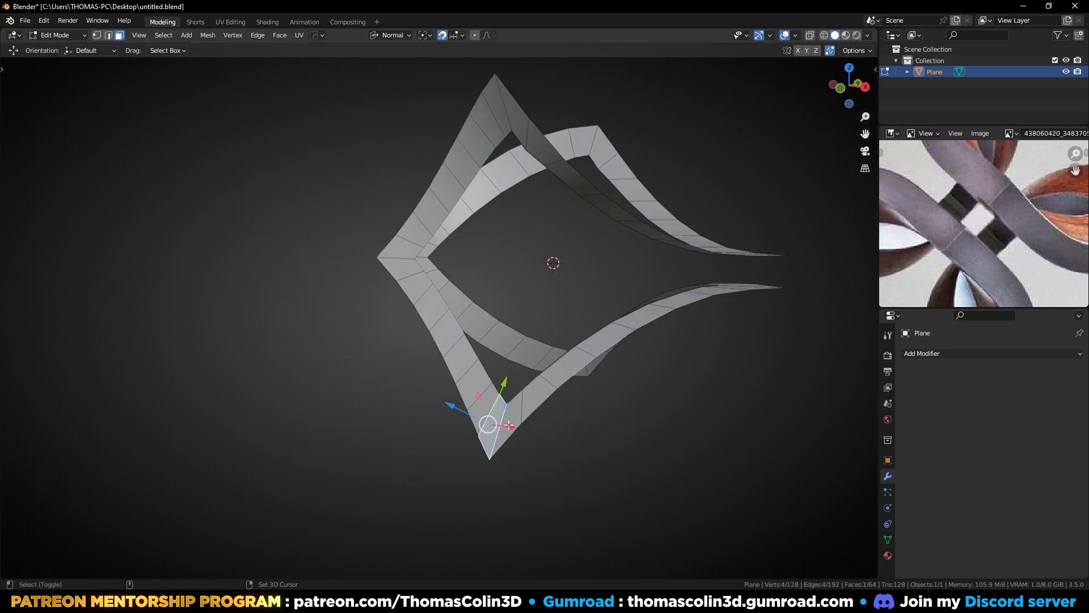
shift+click(508, 424)
key(s)
key(z)
key(z)
key(0)
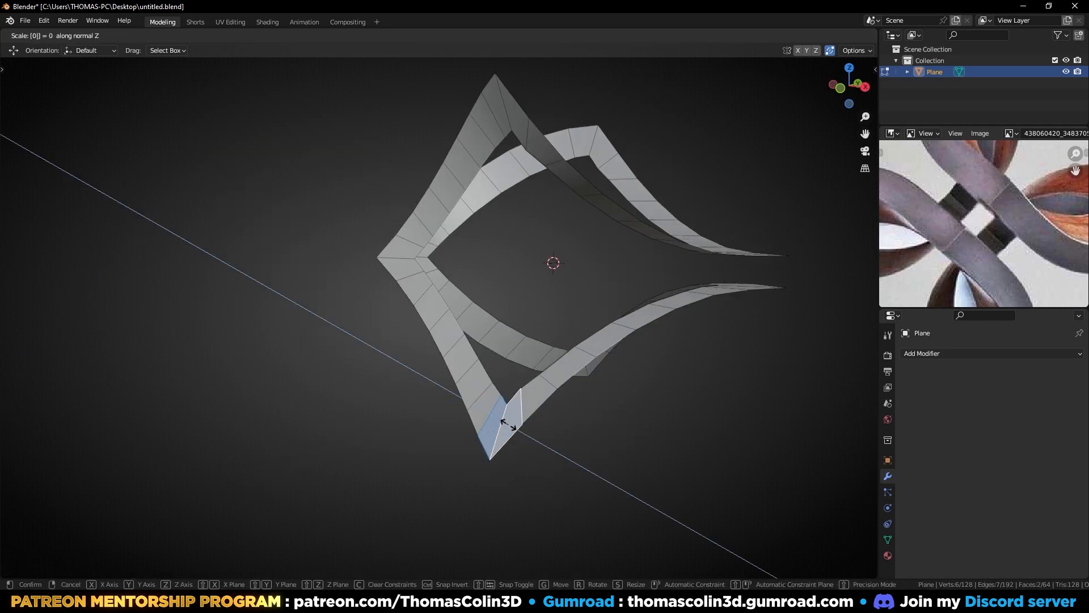
key(Return)
Flatten the two faces at the tip of the lower loop on the +Y side by scaling them to 0 along normal Z
middle_drag(508, 424, 624, 400)
click(604, 367)
shift+click(582, 369)
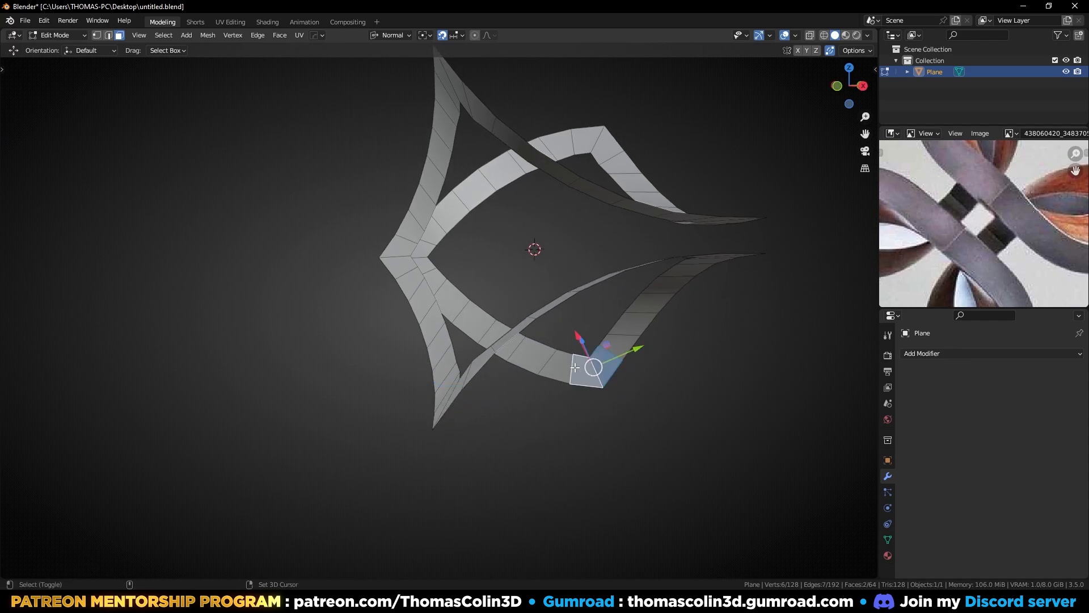
key(s)
key(z)
key(z)
key(0)
key(Return)
Flatten the two faces at the -X corner joining the -Y side loops by scaling them to 0 along their normal
middle_drag(458, 330, 487, 318)
scroll(442, 244, up, 3)
click(462, 229)
shift+click(453, 269)
key(s)
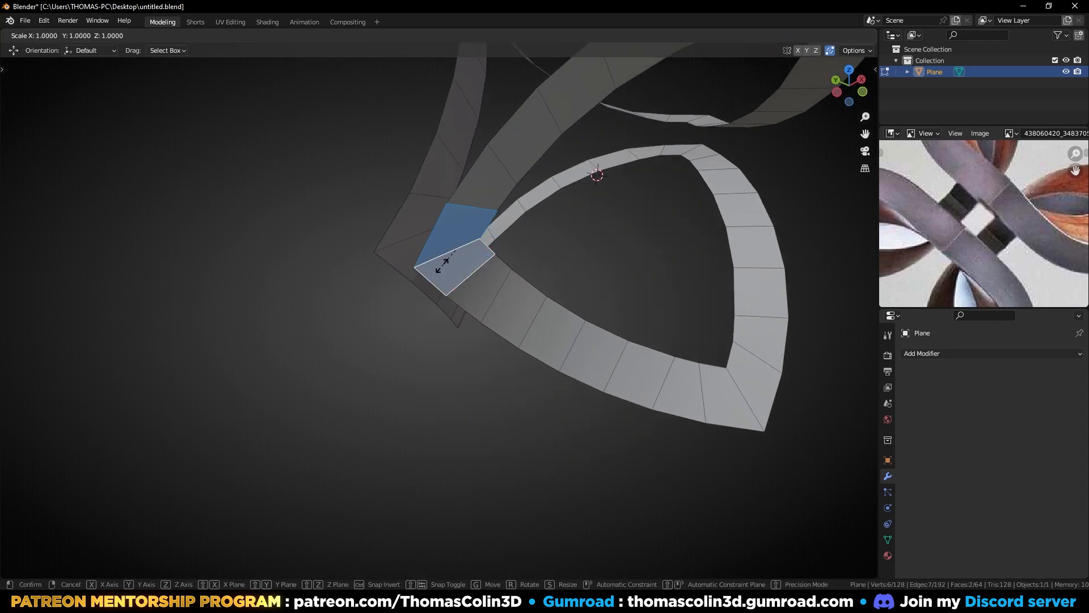
key(z)
key(0)
key(Return)
Flatten the two faces at the -X corner joining the +Y side loops by scaling them to 0 along their normal, and leave Edit Mode
click(409, 228)
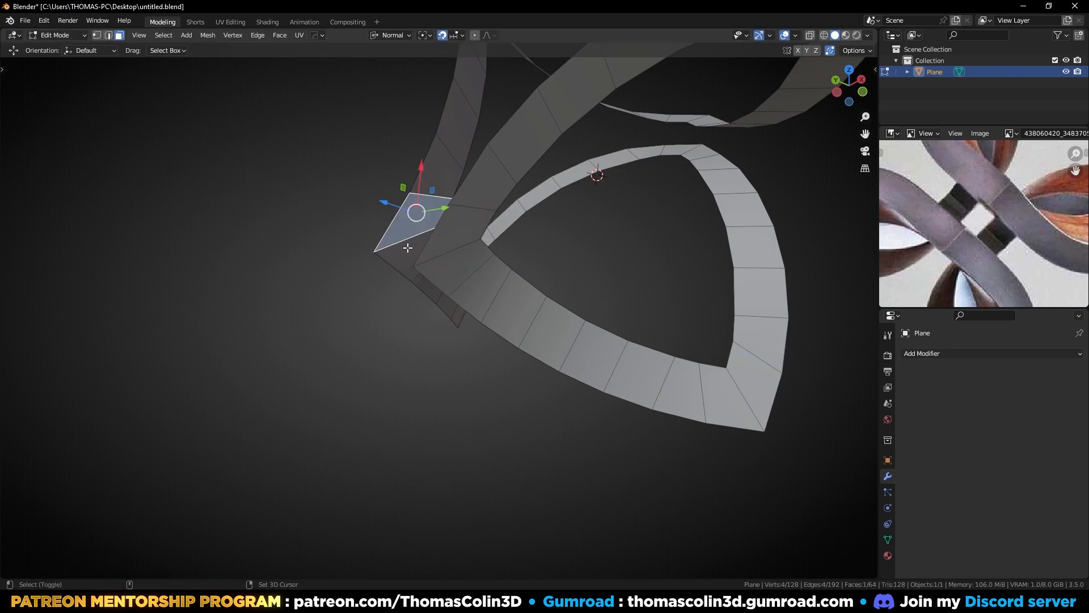
shift+click(406, 247)
key(s)
key(z)
key(0)
key(Return)
key(Tab)
scroll(396, 245, down, 4)
middle_drag(396, 245, 477, 309)
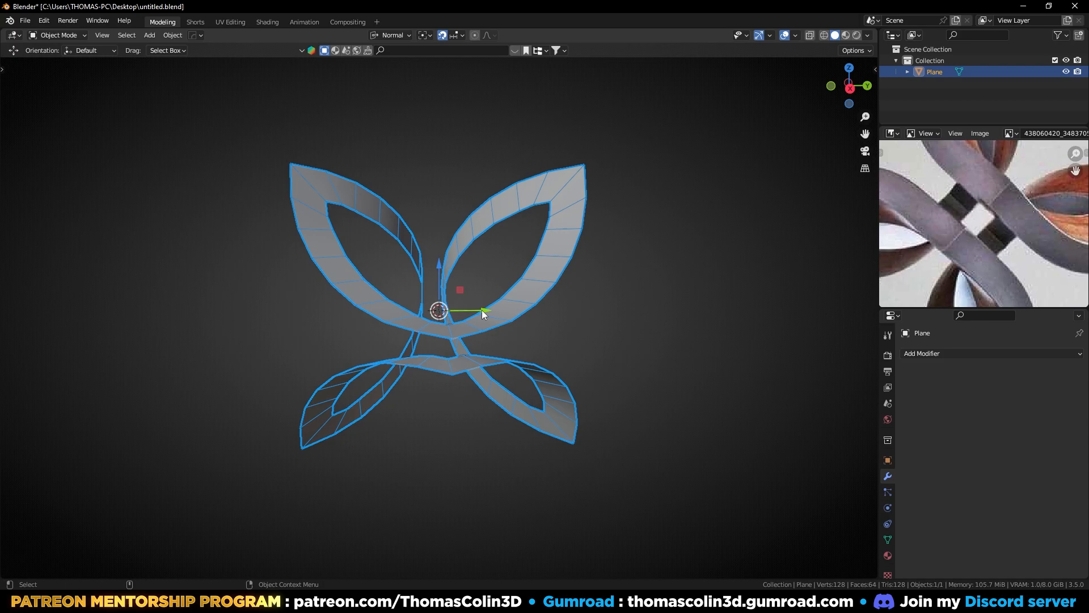
Add a Solidify modifier to the strips with a thickness of about 0.061 m and an offset of 0
key(KP_1)
key(KP_3)
click(648, 347)
key(q)
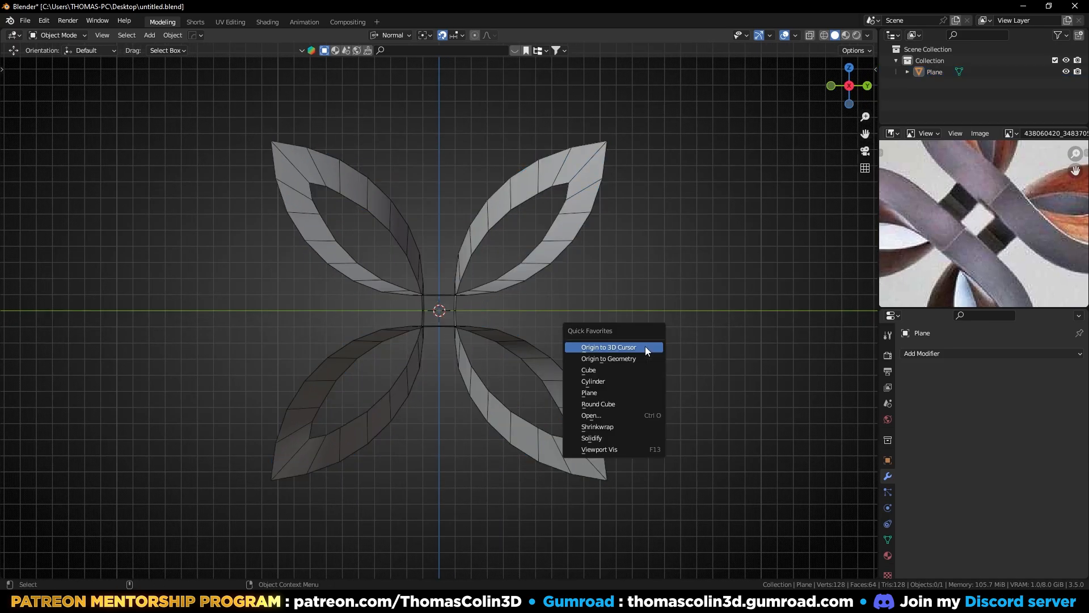
click(605, 436)
drag(1010, 429, 1050, 429)
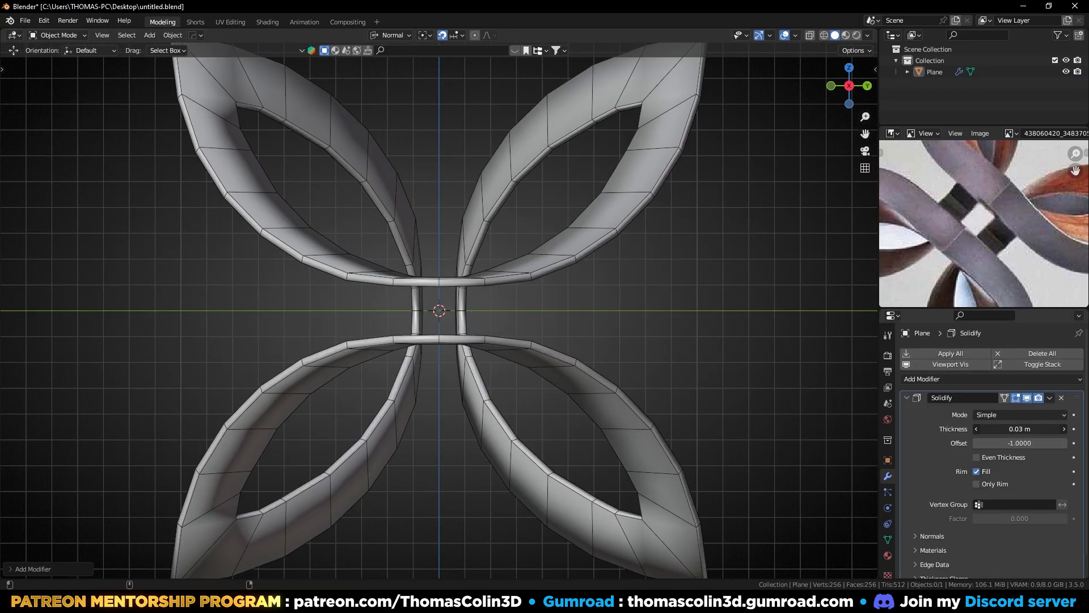
click(1009, 446)
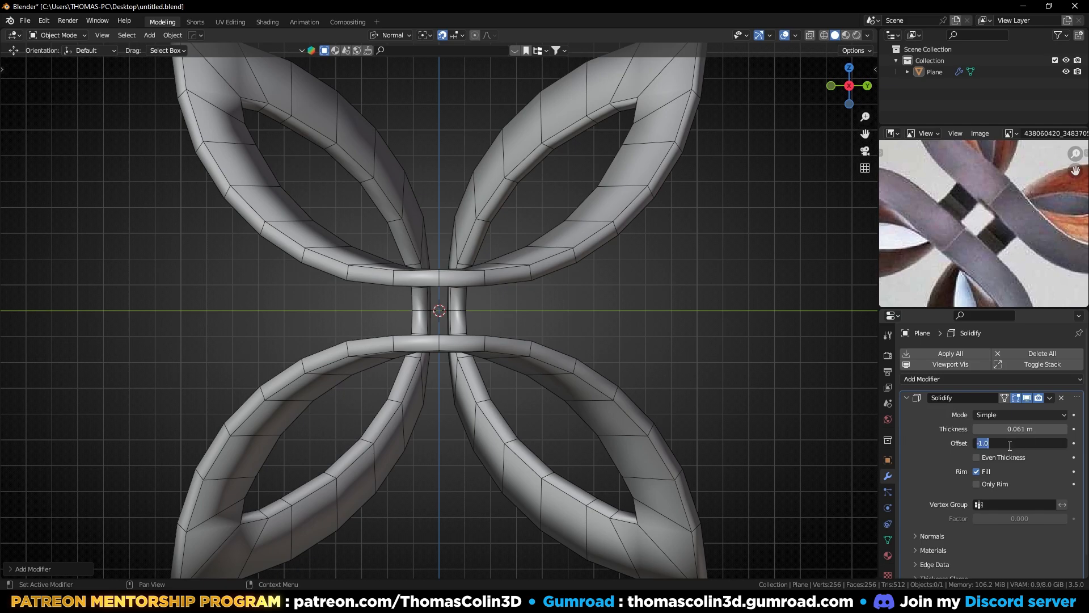
key(Return)
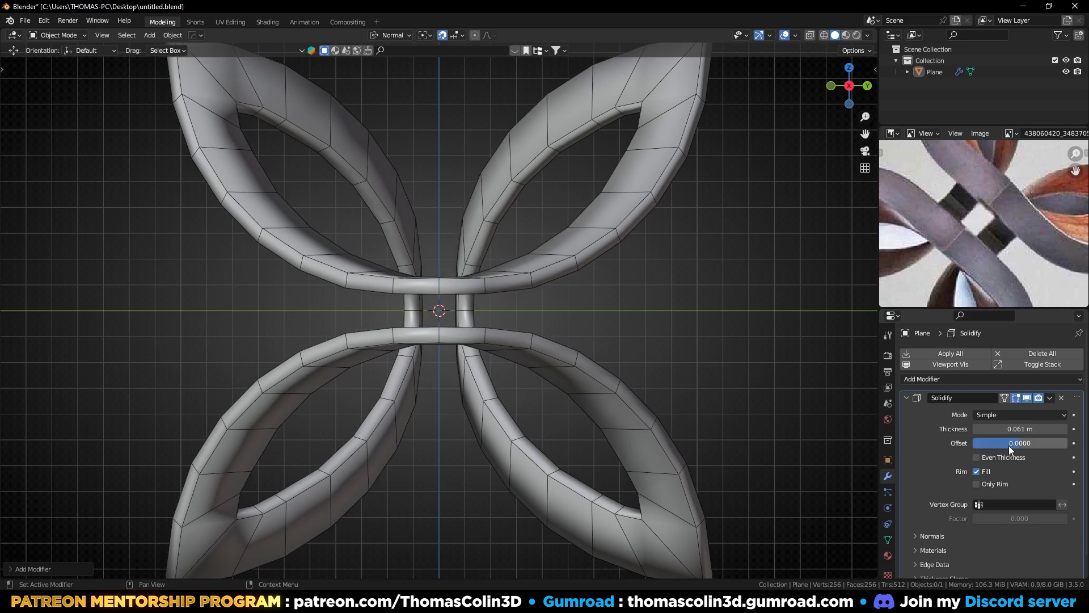
Thicken the Solidify modifier to about 0.1 m and apply it
scroll(861, 440, up, 3)
mouse_move(1005, 429)
mouse_down()
mouse_move(1034, 429)
mouse_move(1003, 429)
mouse_up()
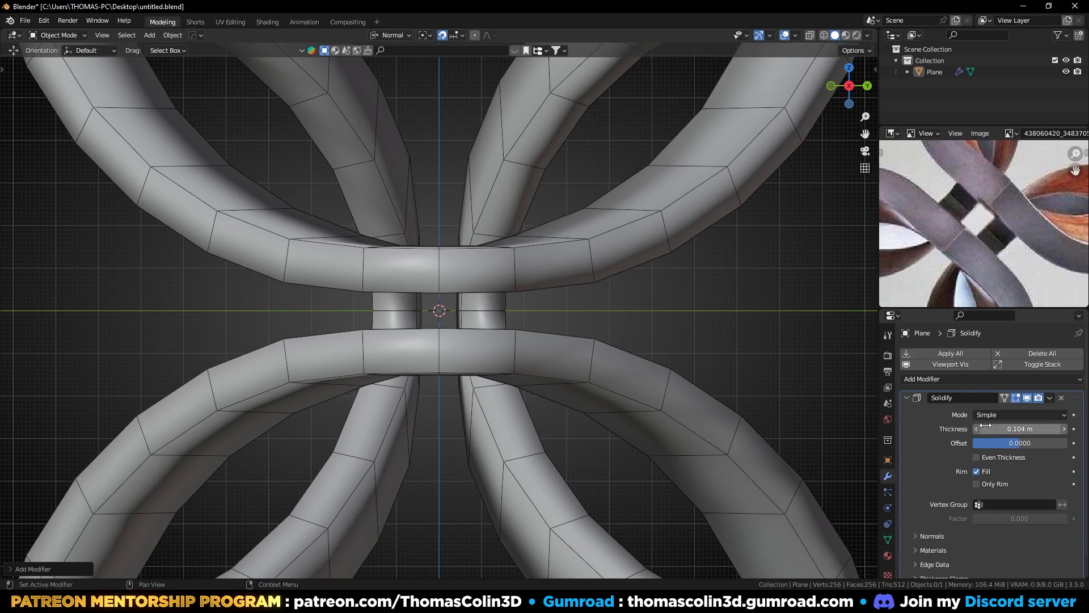
key(ctrl+a)
middle_drag(632, 250, 623, 293)
scroll(623, 293, down, 5)
Select the sharp edges of the thickened mesh and add the missing edges across the loops' corners and tips to the selection
key(Tab)
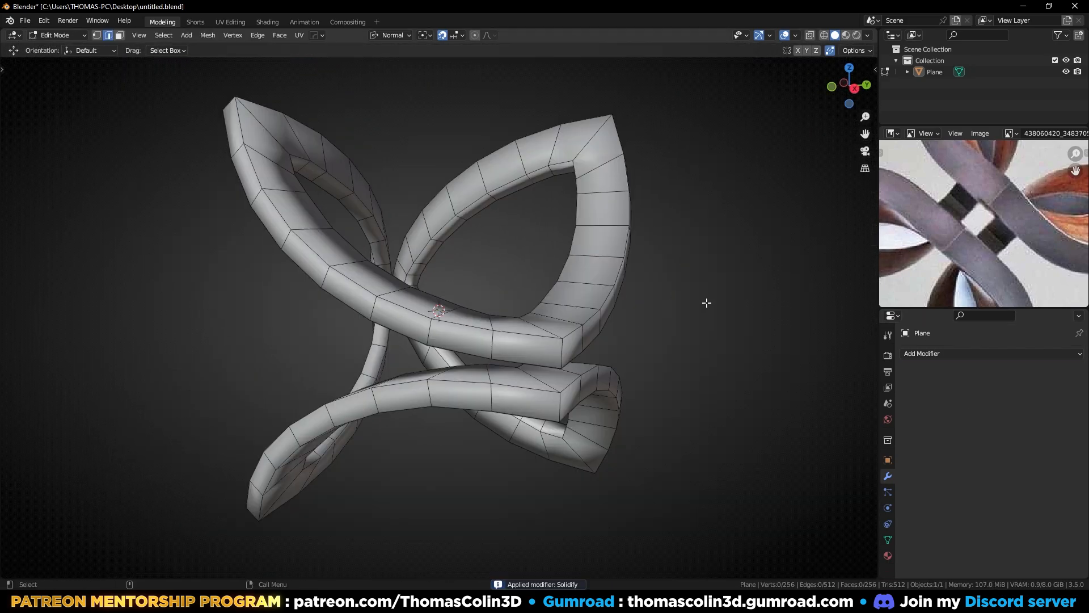
key(q)
click(700, 320)
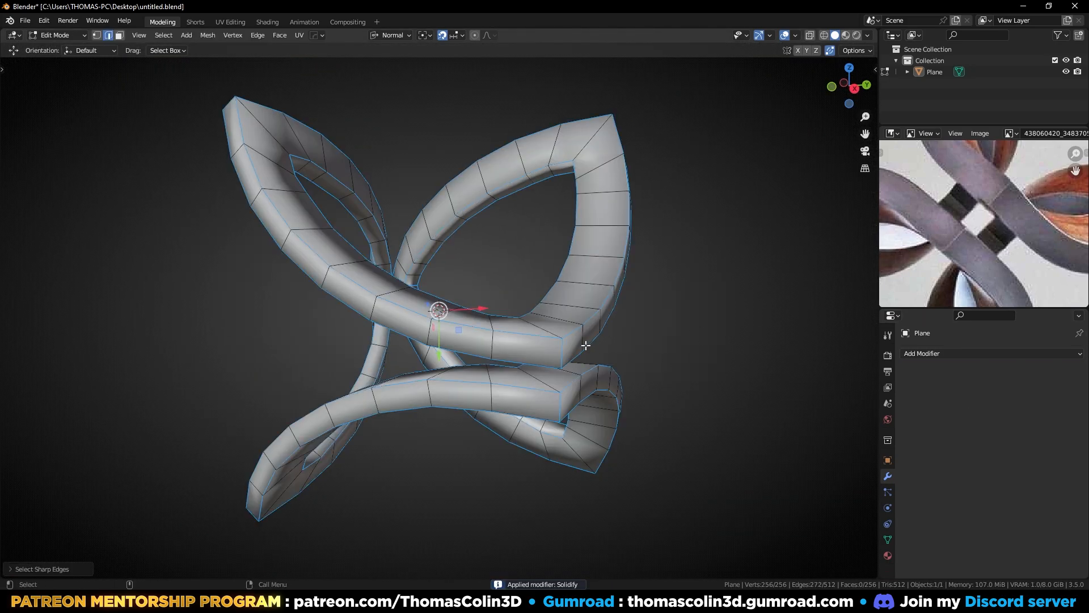
alt+shift+click(537, 326)
alt+shift+click(579, 453)
middle_drag(413, 410, 508, 420)
alt+shift+click(506, 163)
alt+shift+click(402, 114)
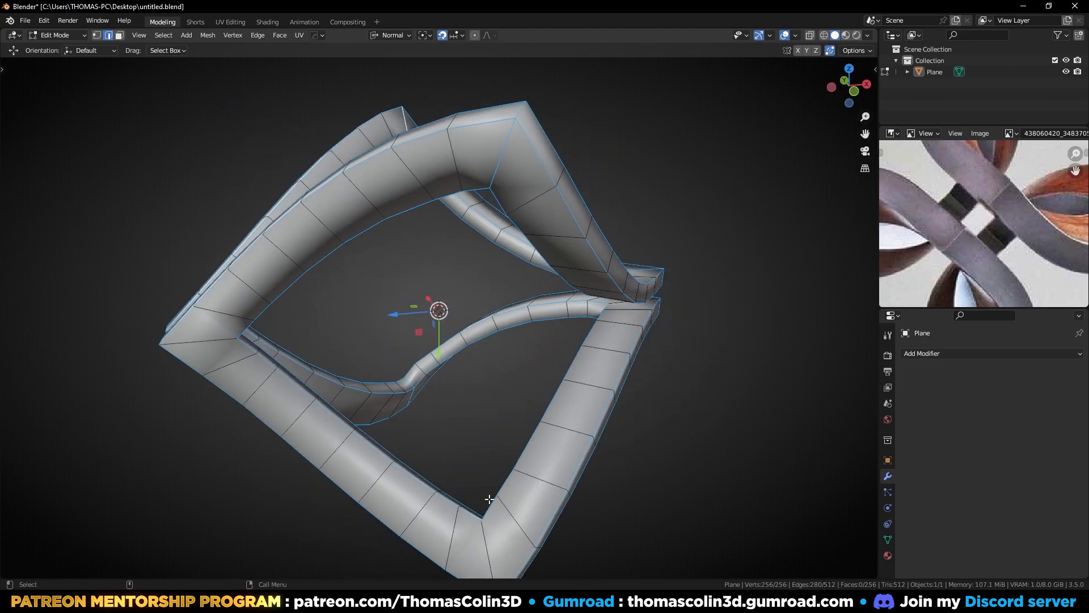
middle_drag(486, 503, 513, 346)
alt+shift+click(259, 331)
middle_drag(317, 436, 597, 370)
alt+shift+click(245, 257)
Bevel the selected edges with 2 segments and a width of about 0.018 m
scroll(597, 370, up, 2)
key(ctrl+b)
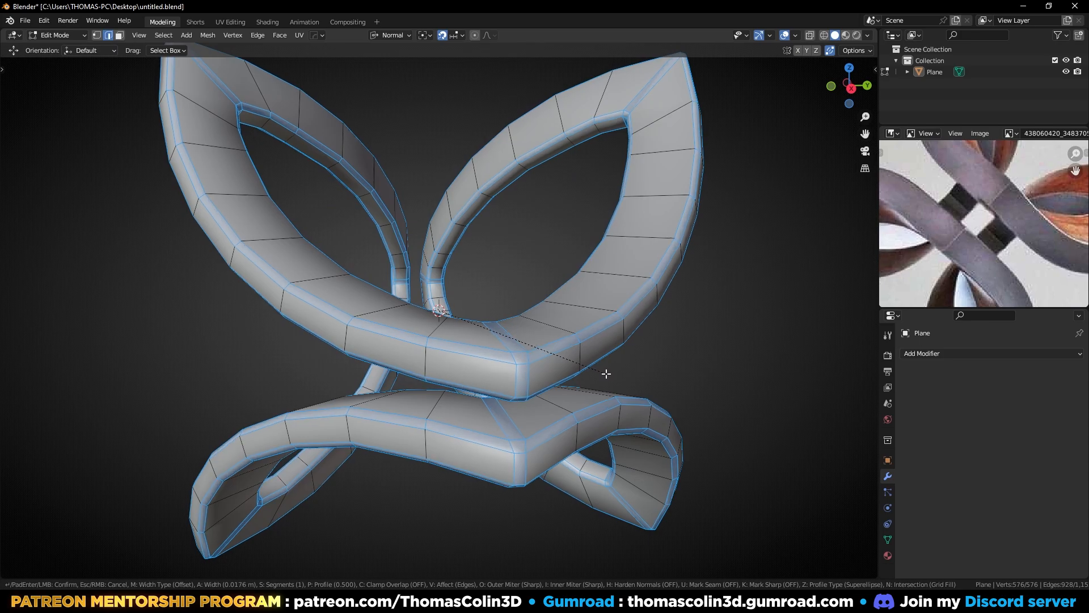
scroll(606, 373, up, 1)
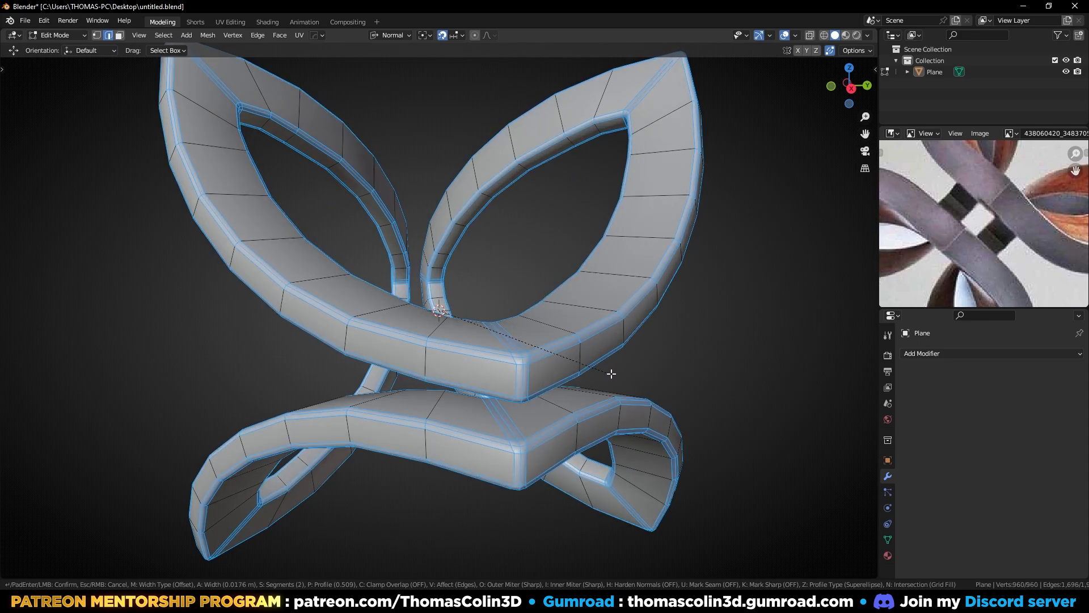
click(663, 375)
Add a centred loop cut along the wide face of the upper loops and another along the wide face of the lower loops
click(580, 306)
key(ctrl+r)
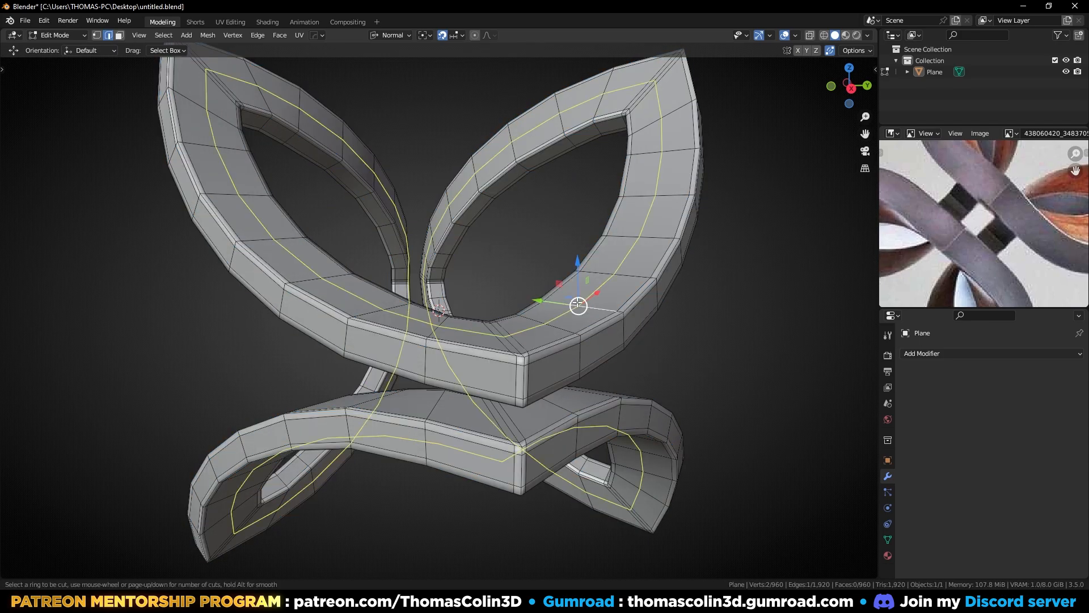
click(579, 304)
right_click(577, 312)
click(558, 406)
key(ctrl+r)
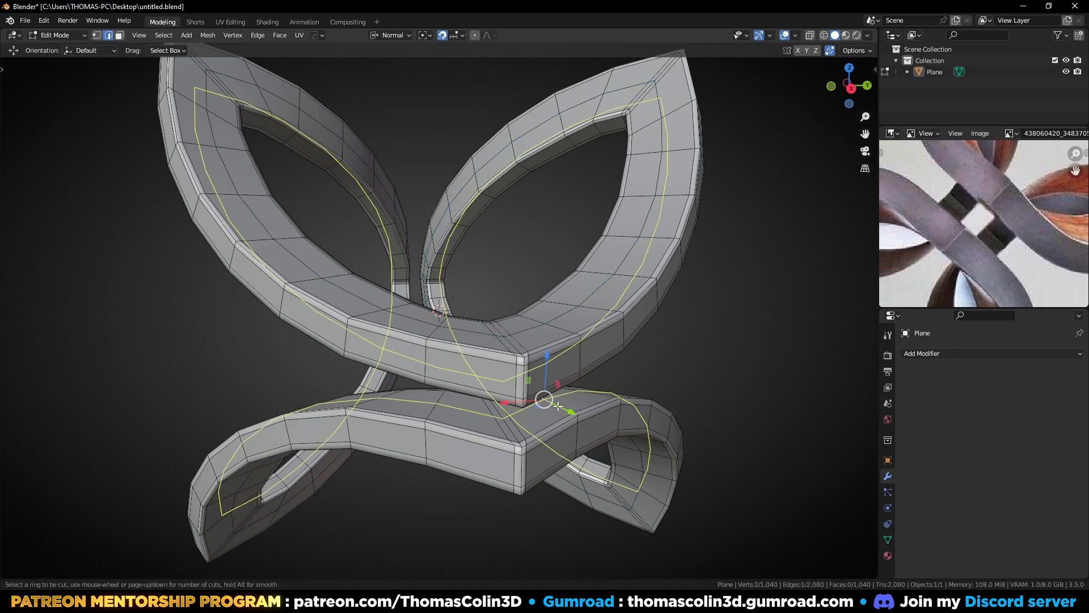
click(558, 407)
right_click(559, 406)
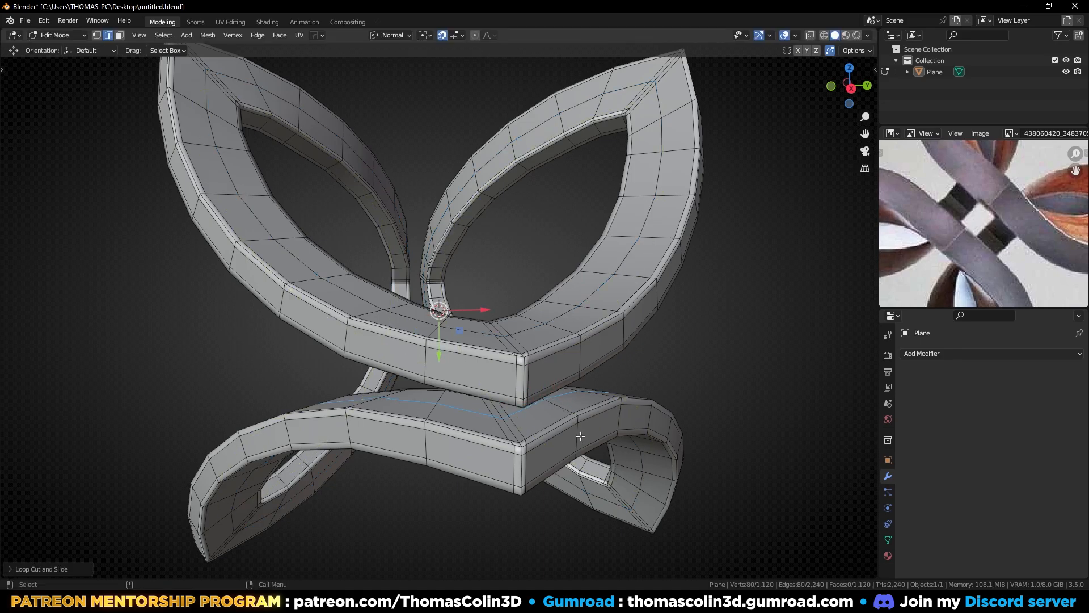
Add a level 2 Subdivision modifier to the sculpture in Object Mode and shade it smooth
key(Tab)
key(ctrl+2)
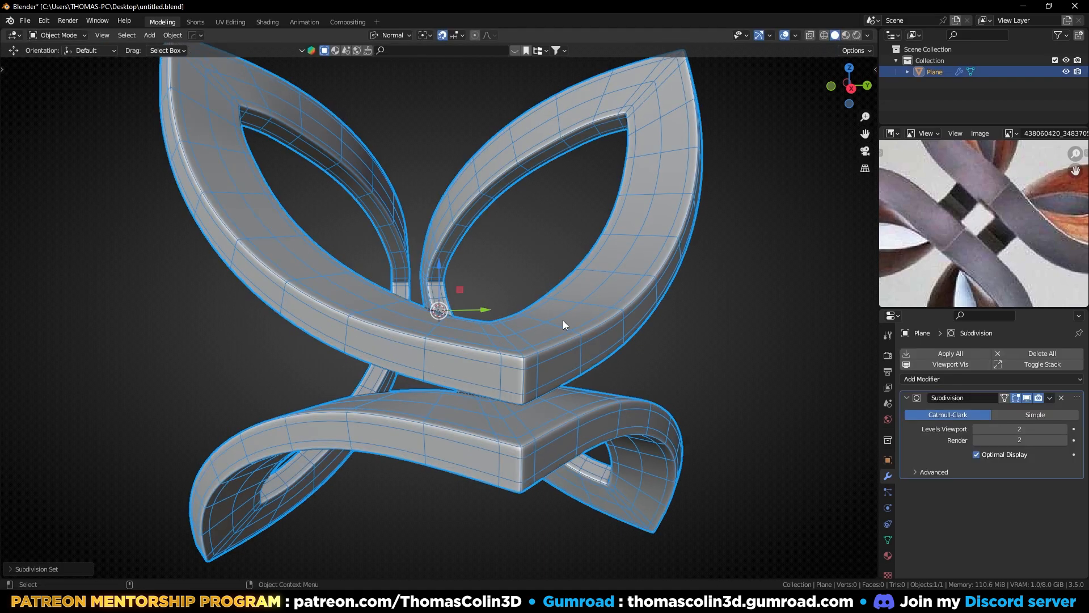
right_click(563, 320)
click(543, 296)
ctrl+middle_drag(543, 295, 669, 358)
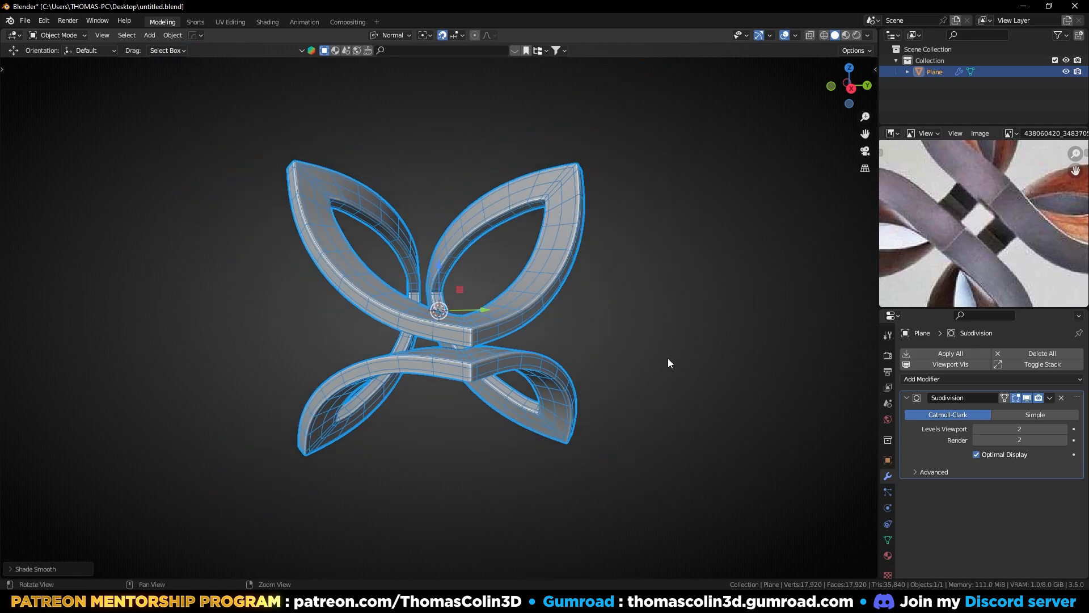
click(655, 290)
Rotate the sculpture 45° around the X axis and apply the rotation
key(KP_1)
key(KP_3)
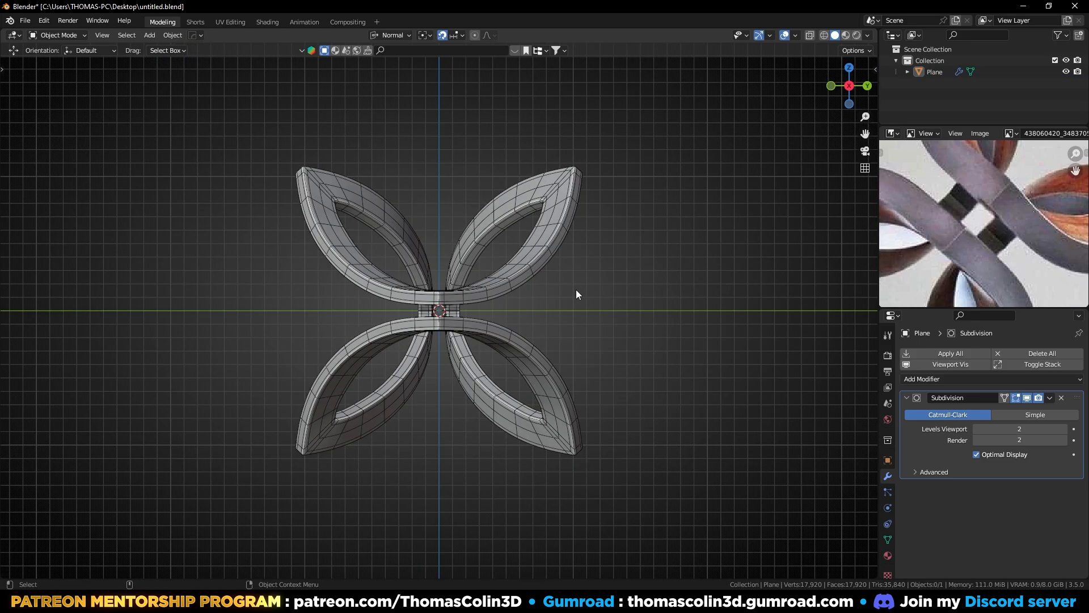
text(arx)
text(45)
key(Return)
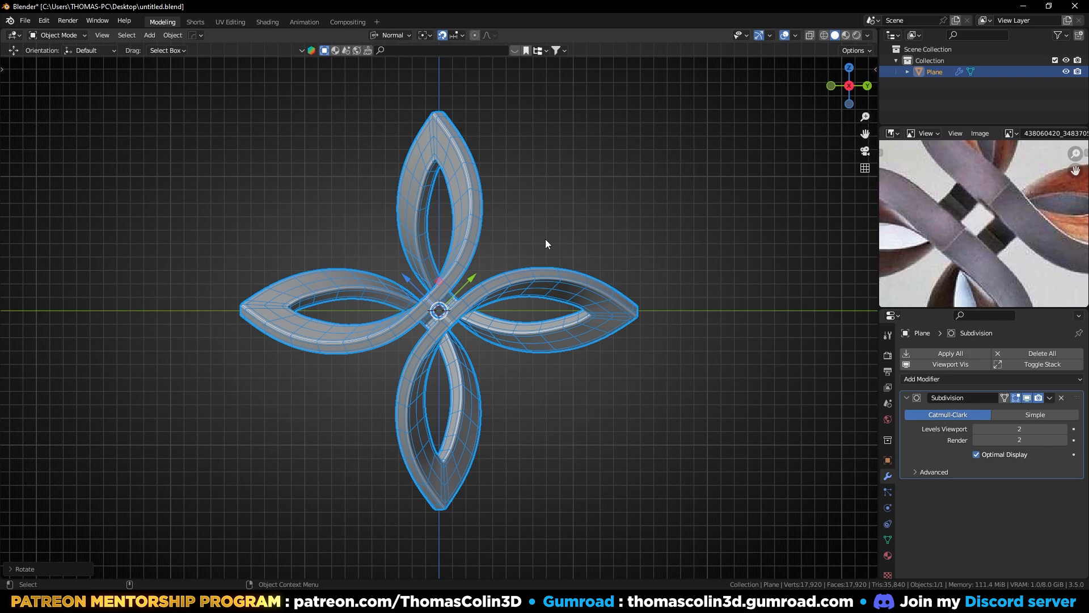
scroll(546, 239, up, 3)
key(ctrl+a)
click(457, 230)
ctrl+middle_drag(615, 165, 615, 187)
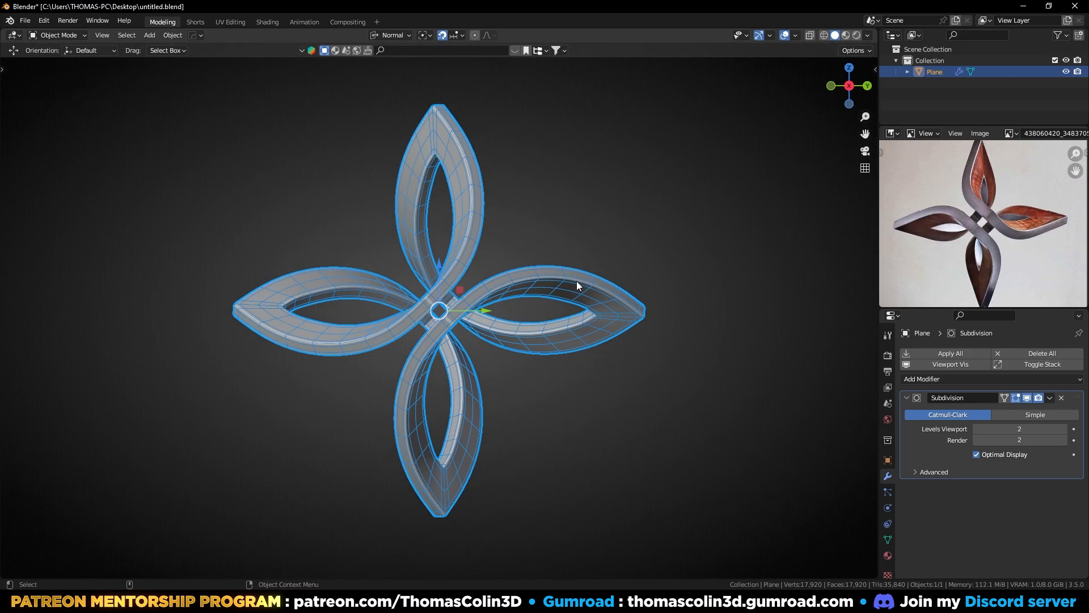
key(KP_7)
key(KP_3)
key(KP_7)
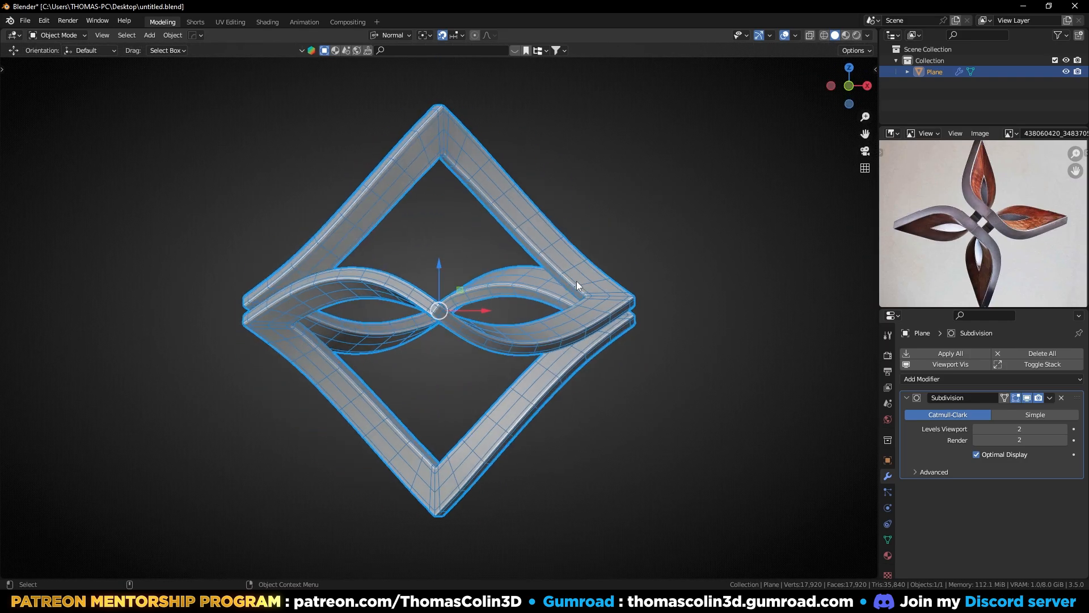
key(KP_3)
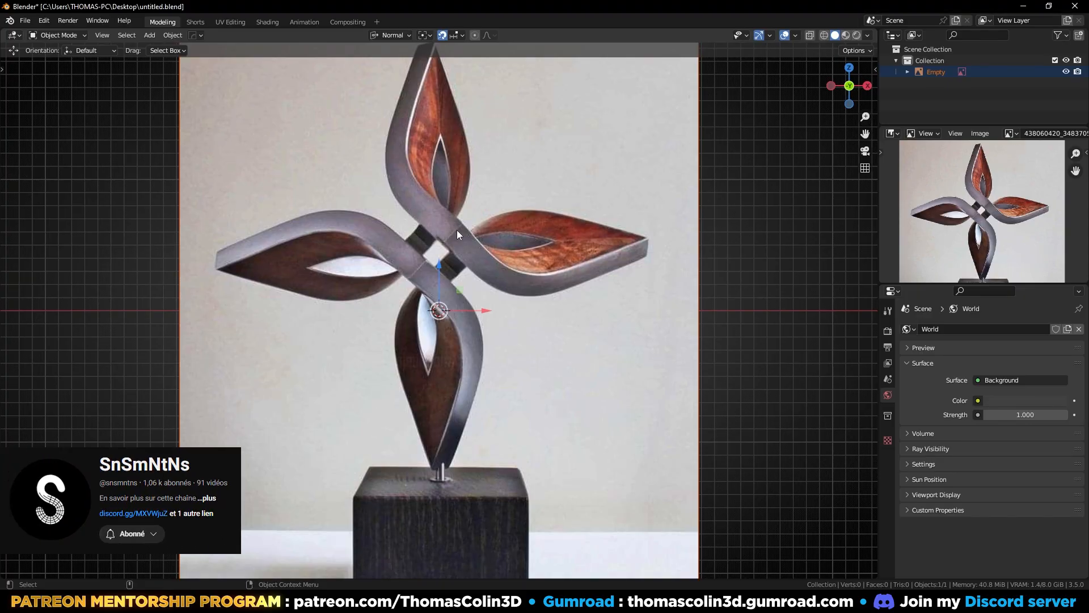
Annotate the curve of the +X side arm on the reference image with construction strokes, and undo the strokes
drag(477, 242, 535, 300)
drag(644, 242, 491, 307)
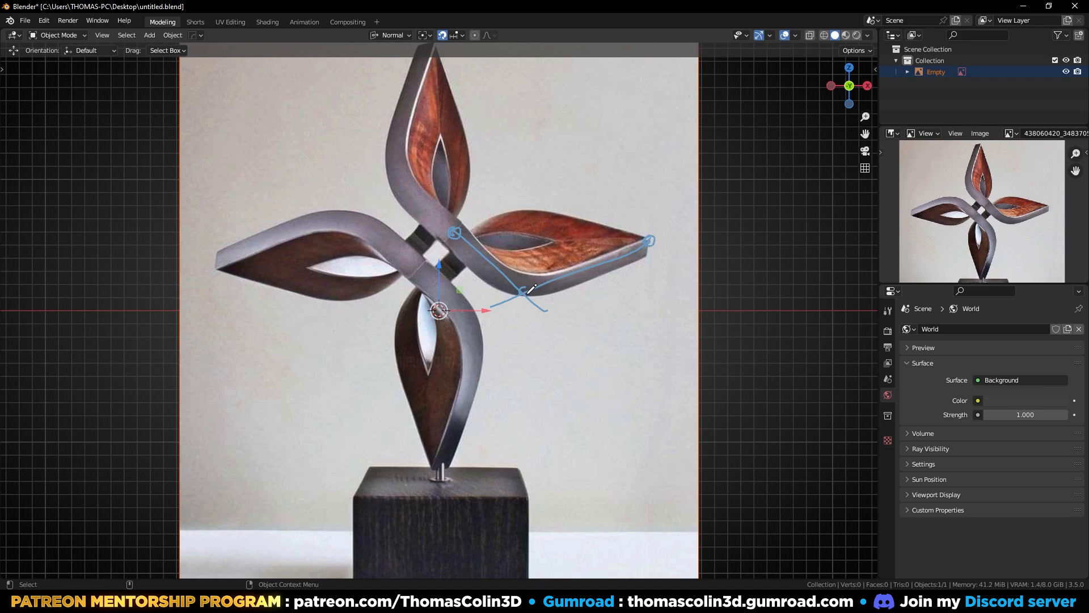
drag(519, 360, 523, 315)
key(ctrl+z)
key(ctrl+z)
key(ctrl+z)
key(ctrl+z)
key(ctrl+z)
key(ctrl+z)
key(ctrl+z)
key(ctrl+z)
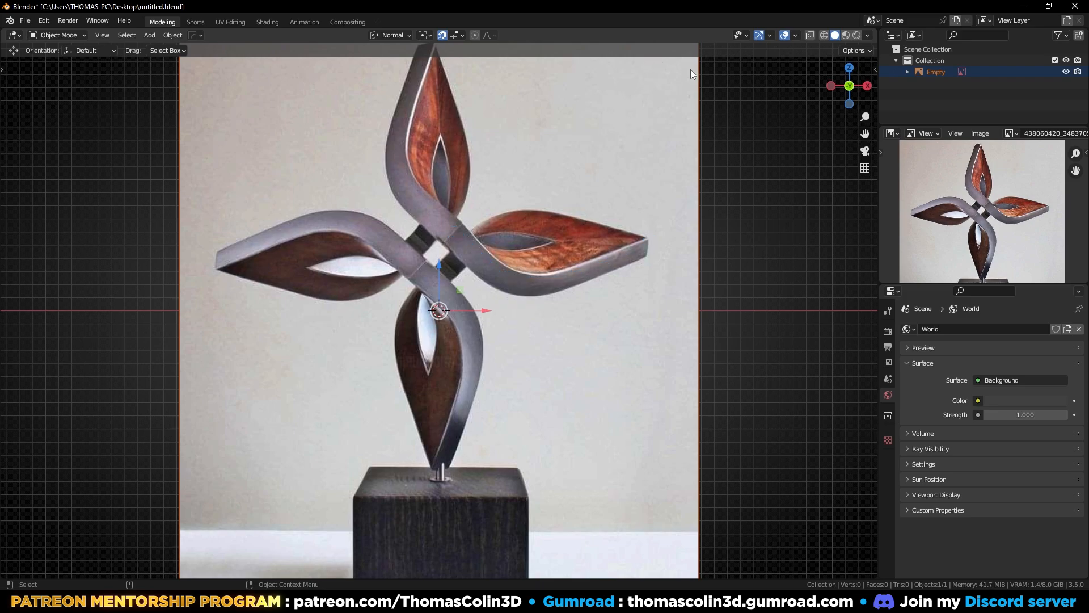
Outline a triangle over the diagonal lower half of the reference image with annotation strokes, scribble inside it, and erase the strokes
drag(640, 83, 216, 464)
drag(287, 456, 637, 459)
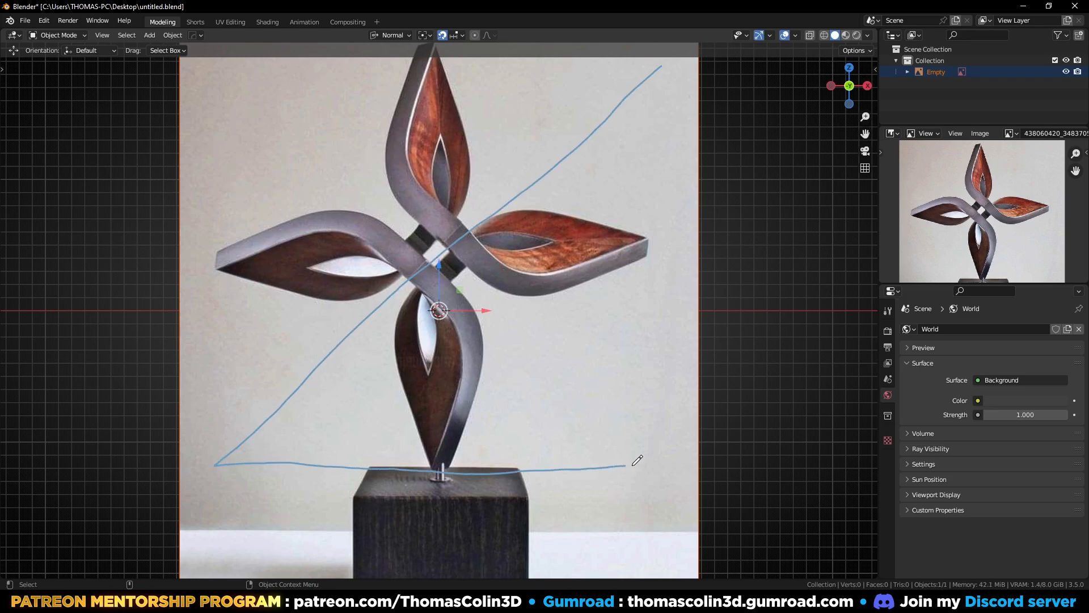
drag(662, 65, 647, 446)
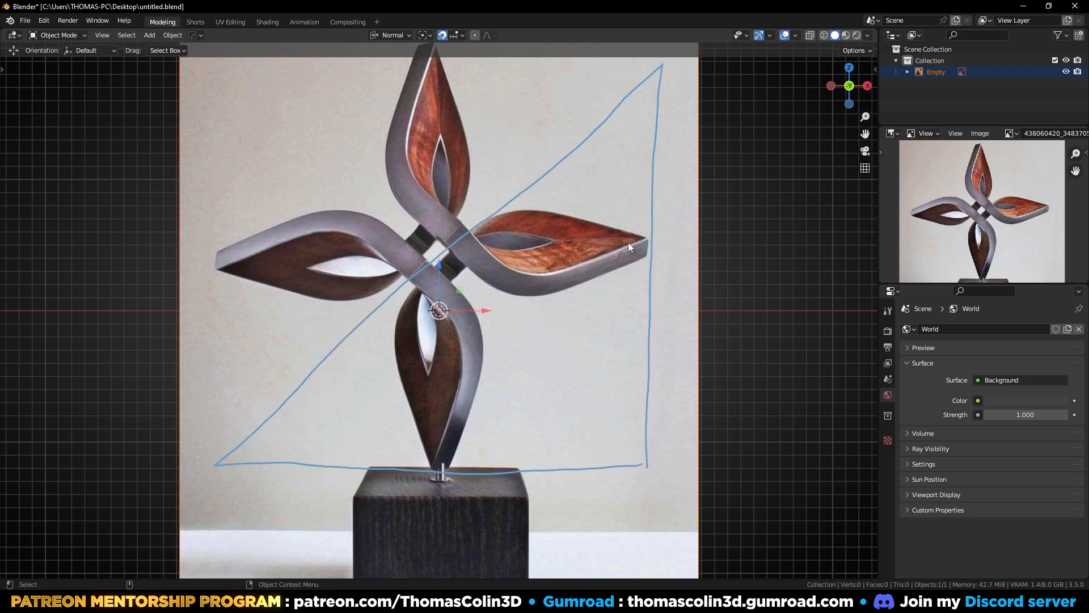
mouse_move(601, 132)
mouse_down()
mouse_move(522, 211)
mouse_move(400, 408)
mouse_move(373, 420)
mouse_up()
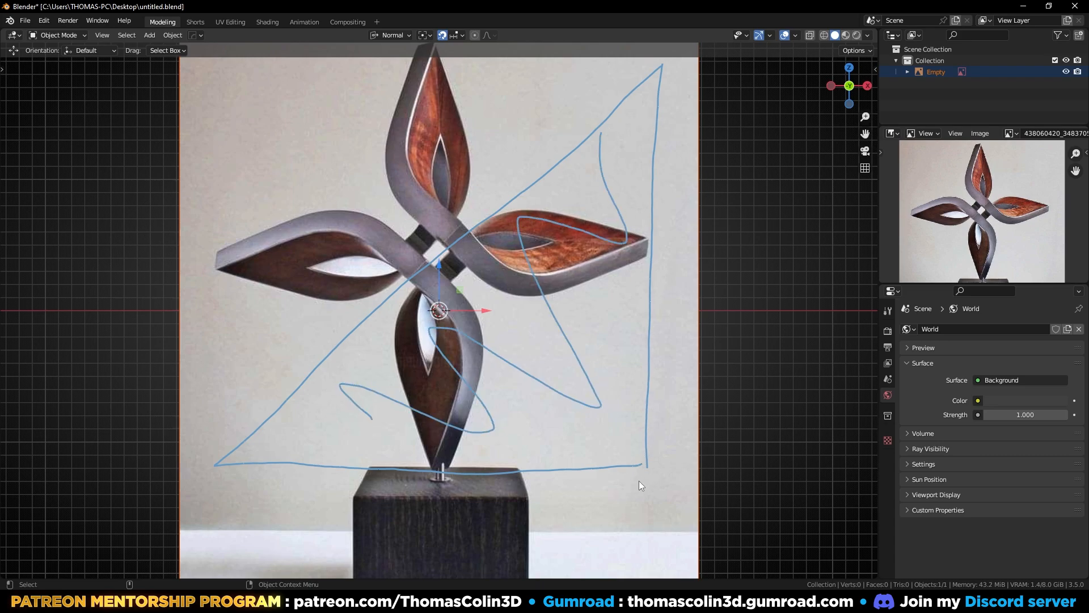
mouse_move(625, 462)
ctrl+mouse_down()
mouse_move(321, 409)
mouse_move(662, 63)
mouse_move(615, 376)
ctrl+mouse_up()
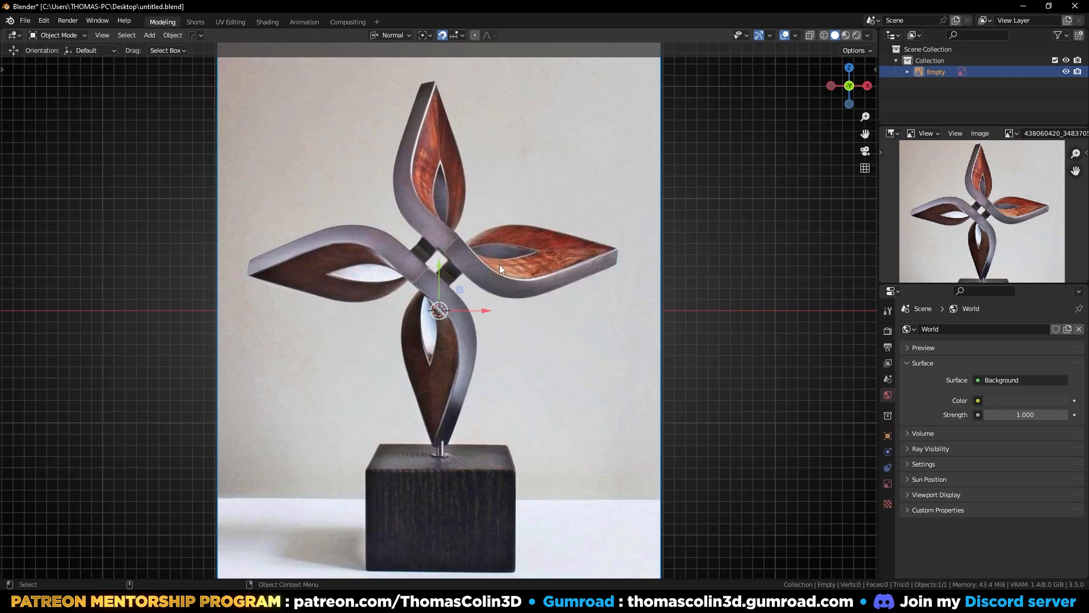
Delete the reference image empty, add a cube at the world origin and open it in Edit Mode
key(x)
click(500, 264)
key(shift+a)
mouse_move(458, 245)
click(503, 257)
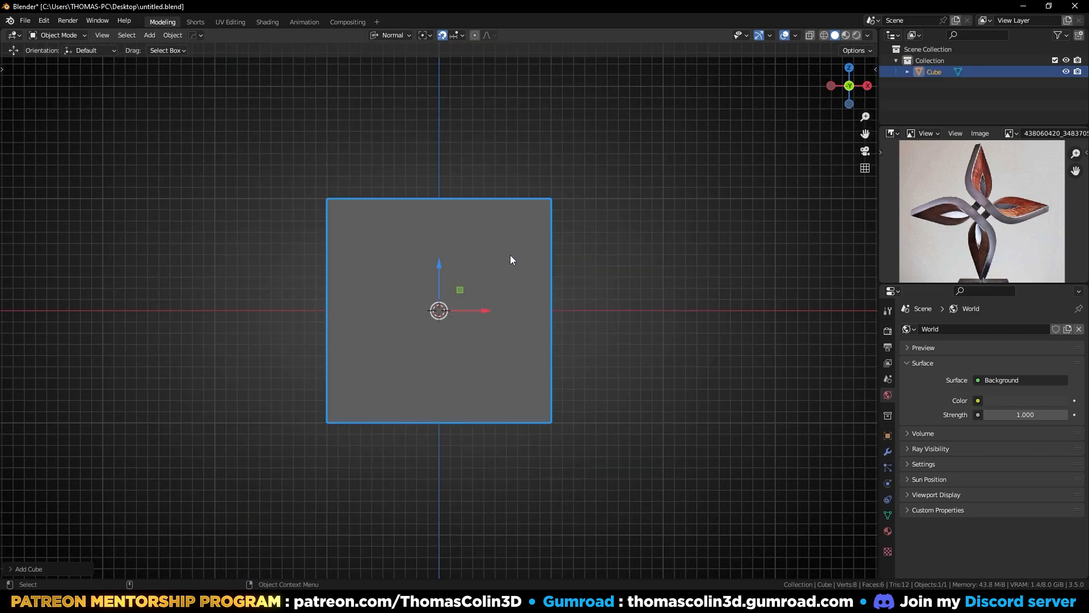
key(Tab)
mouse_move(530, 257)
middle_down()
mouse_move(510, 256)
mouse_move(540, 249)
middle_up()
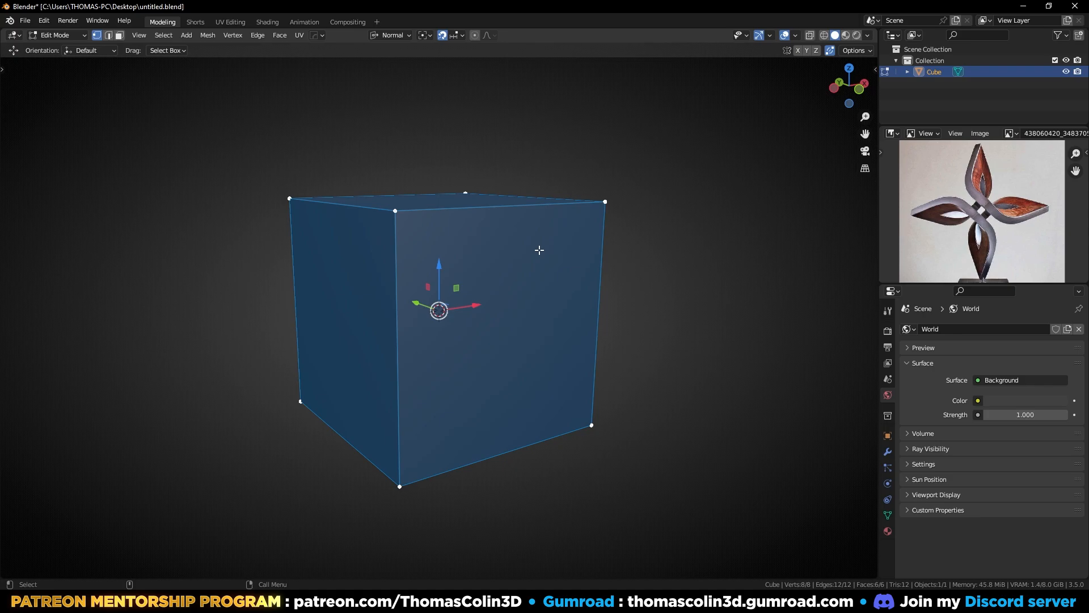
Delete only the edges and faces of the cube, keeping its corner vertices
key(x)
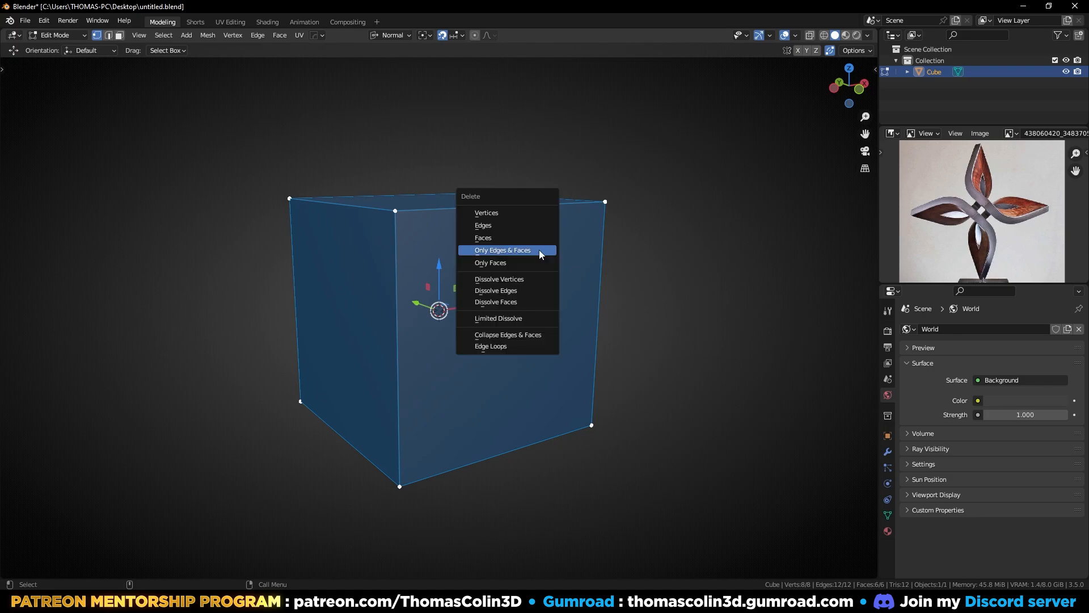
click(509, 254)
middle_drag(508, 248, 494, 240)
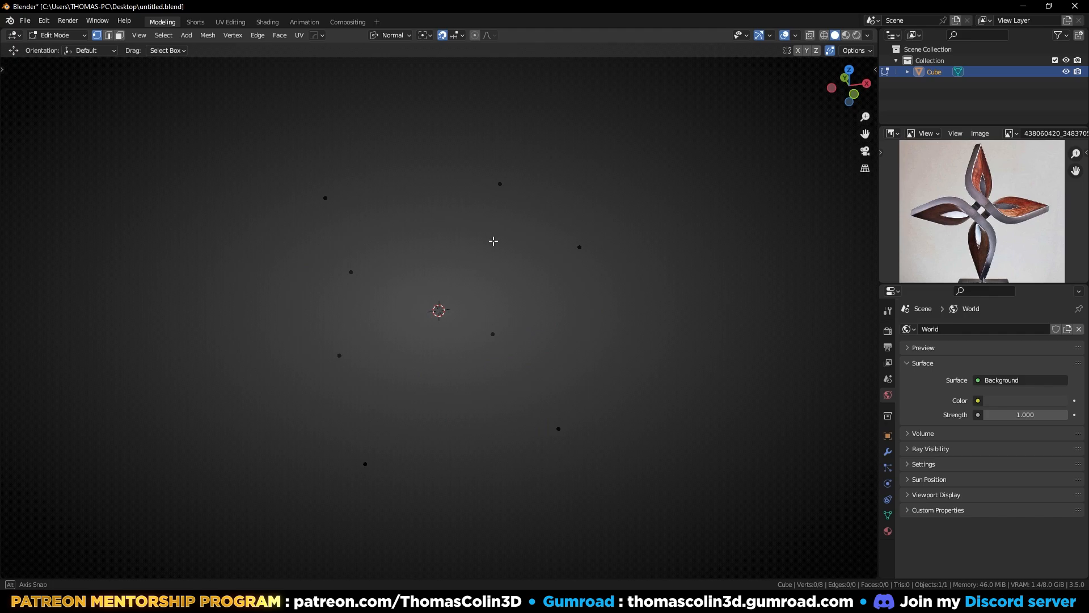
Link three diagonally opposite cube corner vertices with edges and fill them as a triangular face
click(349, 274)
shift+click(502, 187)
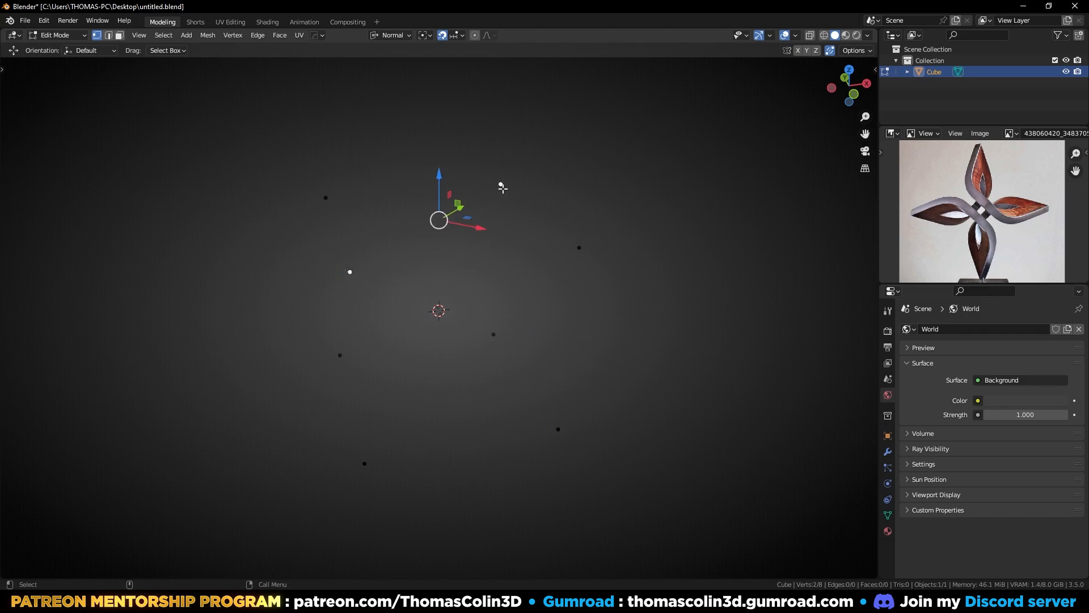
key(f)
middle_drag(632, 195, 603, 193)
click(536, 195)
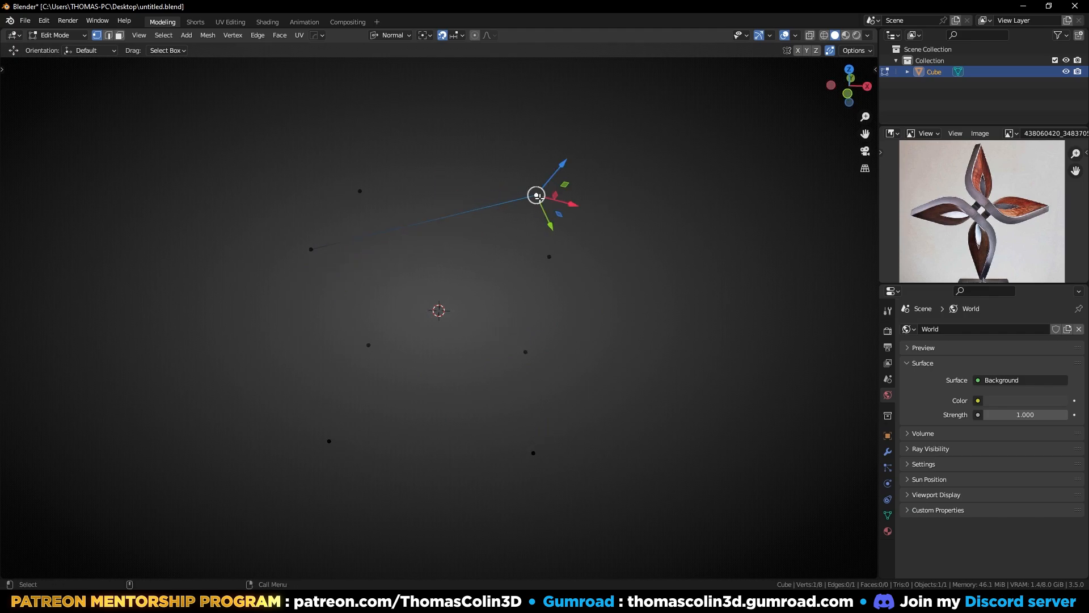
shift+click(537, 453)
key(f)
scroll(547, 362, down, 1)
middle_drag(547, 363, 448, 370)
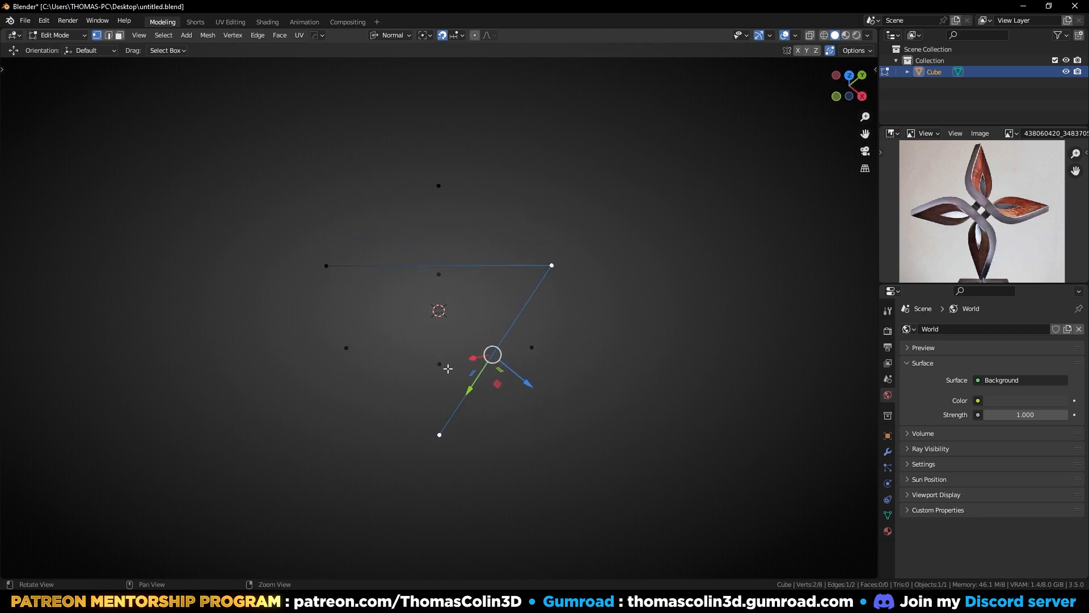
shift+click(322, 265)
key(f)
click(272, 270)
Fill a second triangular face joining two corners of the first triangle to the unused vertex diagonally across the cube
middle_drag(273, 270, 403, 238)
click(419, 287)
shift+click(347, 362)
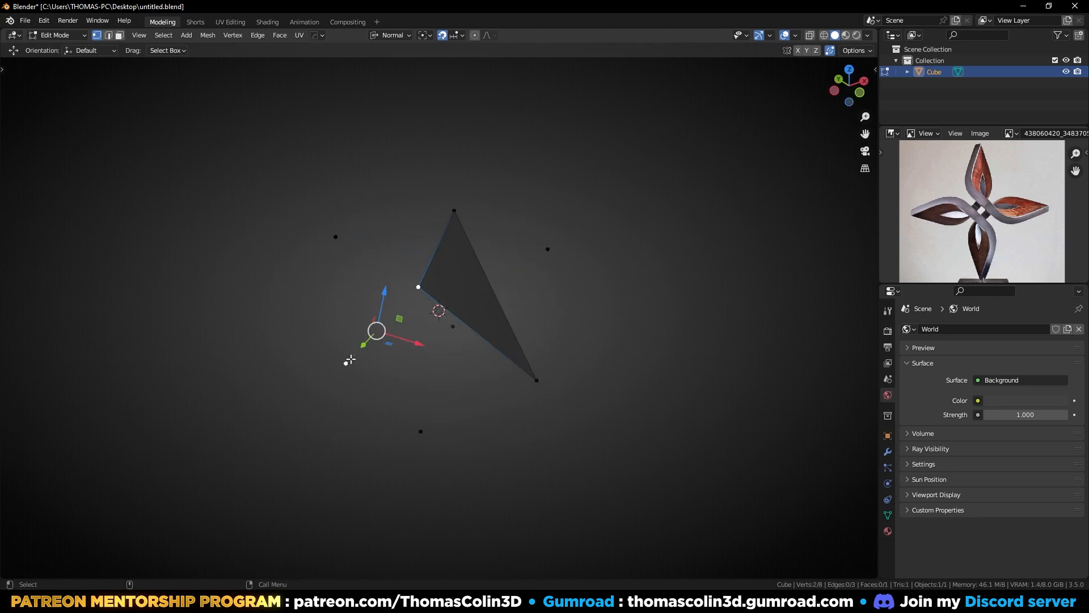
middle_drag(270, 314, 365, 311)
shift+click(338, 233)
key(f)
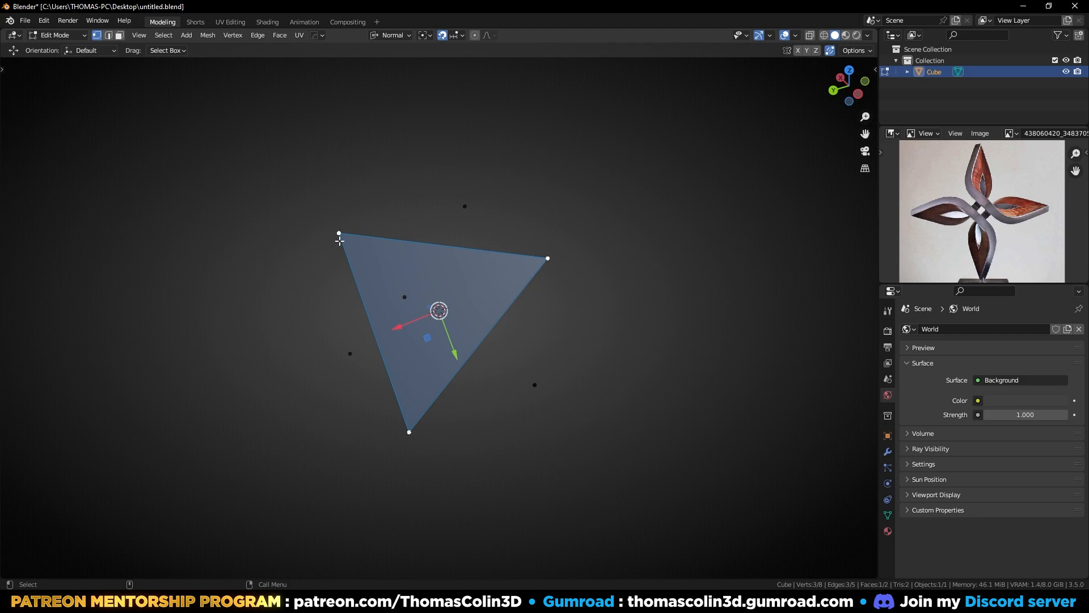
Close the tetrahedron by adding its missing edge and filling the remaining triangular faces, and return to vertex selection
middle_drag(260, 294, 417, 314)
click(535, 384)
shift+click(345, 368)
key(f)
click(391, 278)
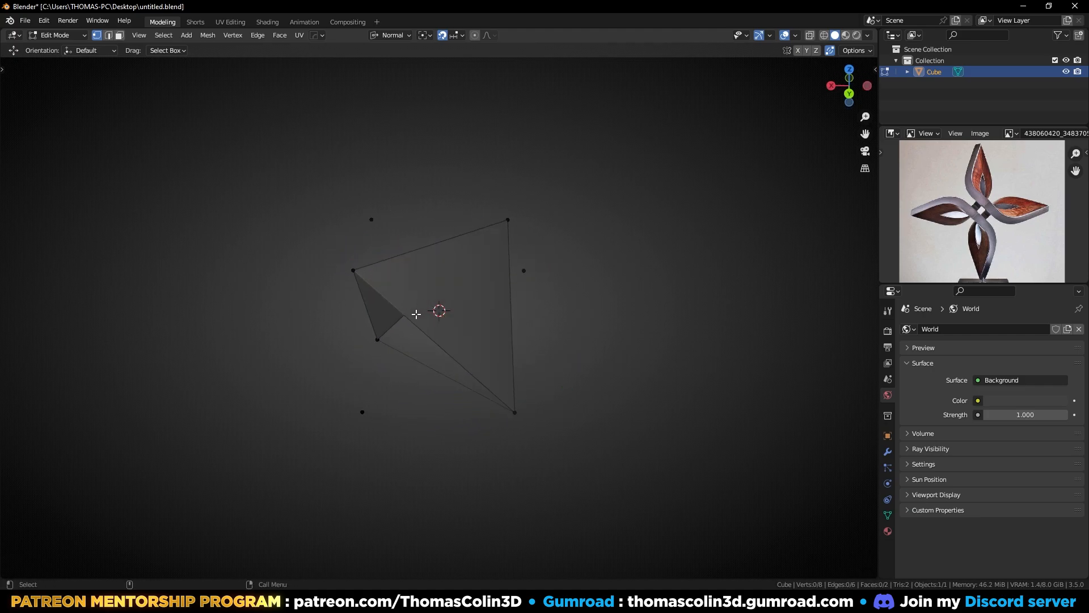
key(2)
click(413, 323)
shift+click(394, 352)
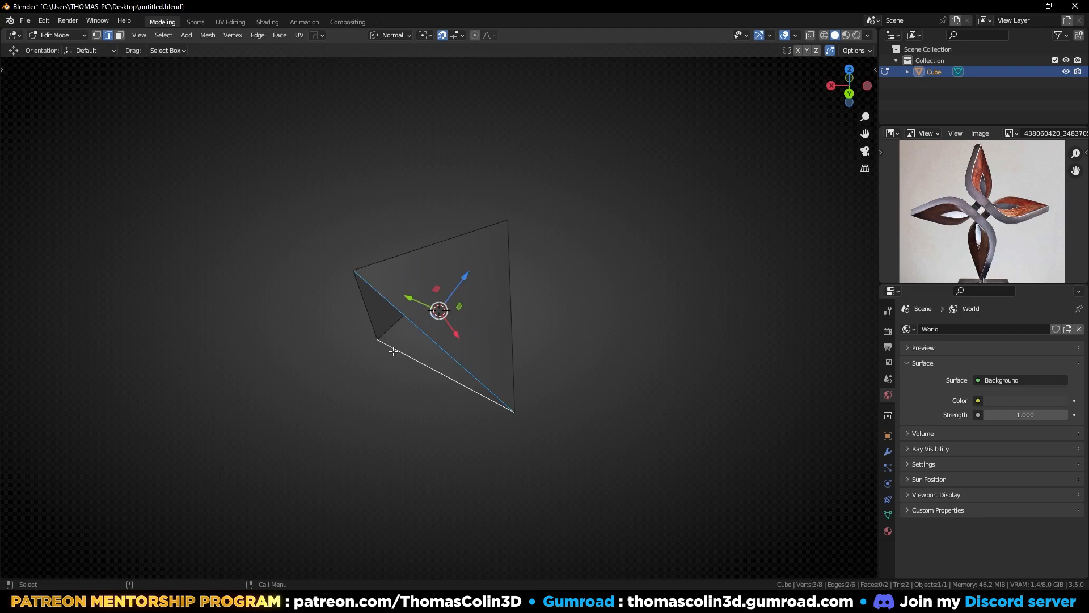
shift+click(370, 322)
key(f)
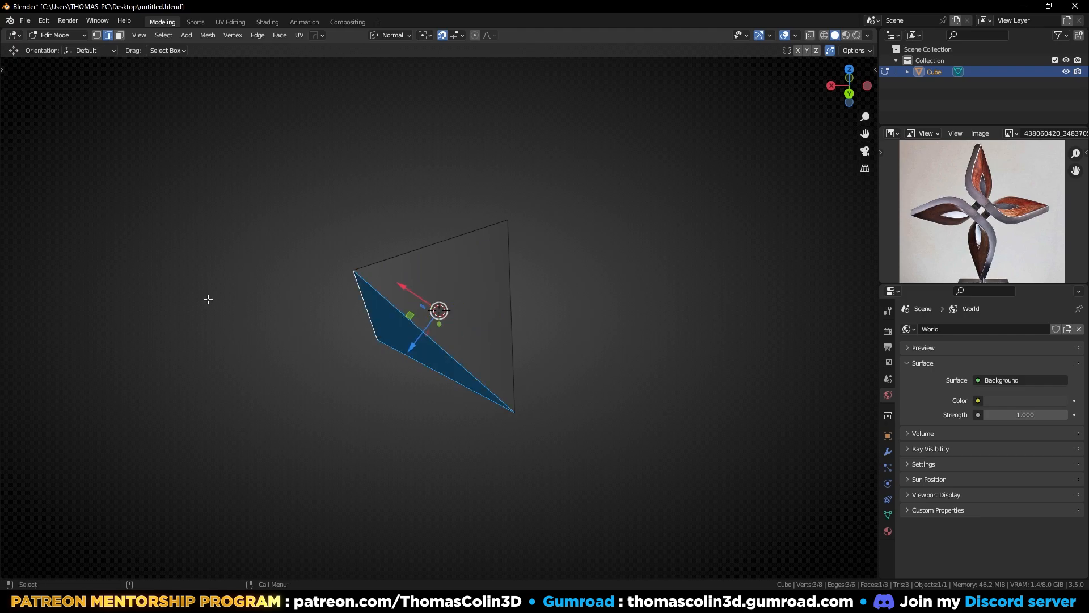
middle_drag(208, 299, 546, 253)
key(alt+a)
key(1)
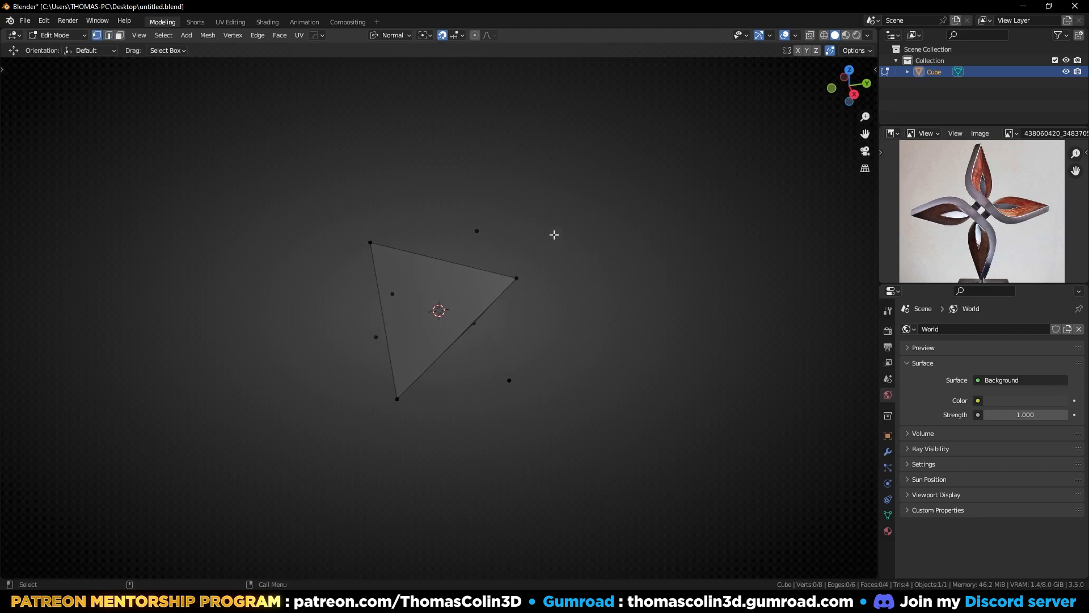
Select all loose cube vertices through Select Similar by Amount of Connecting Edges, and delete them
click(477, 231)
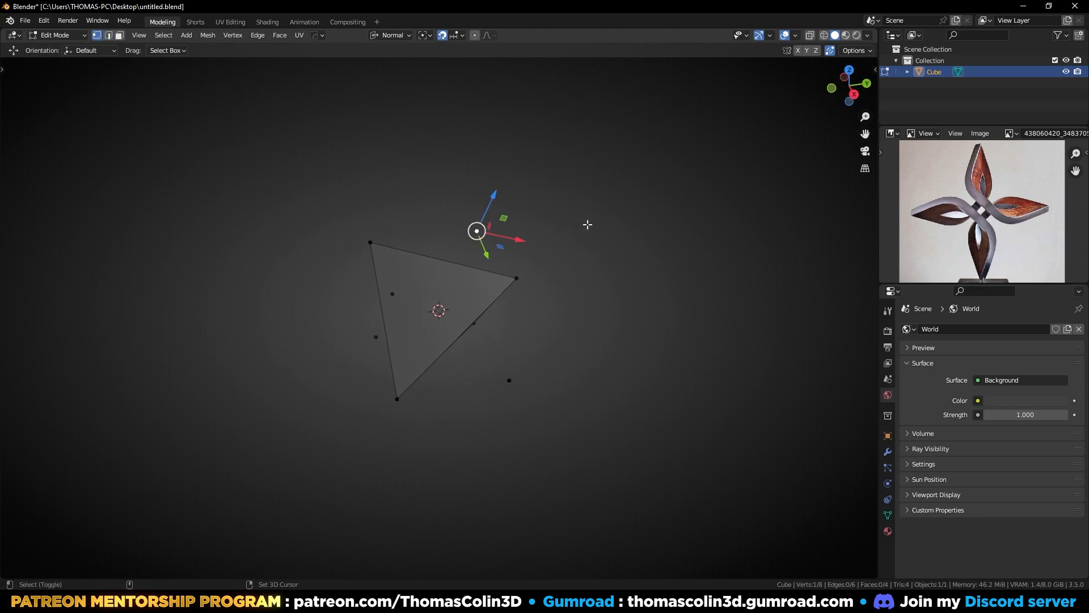
key(shift+g)
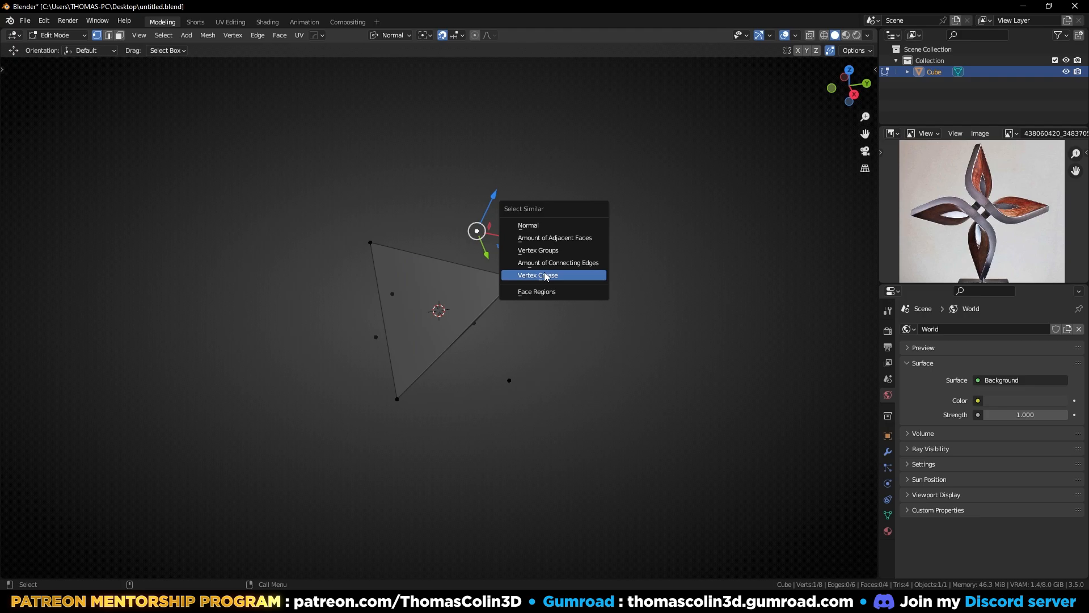
click(574, 264)
middle_drag(549, 272, 642, 282)
key(x)
click(567, 243)
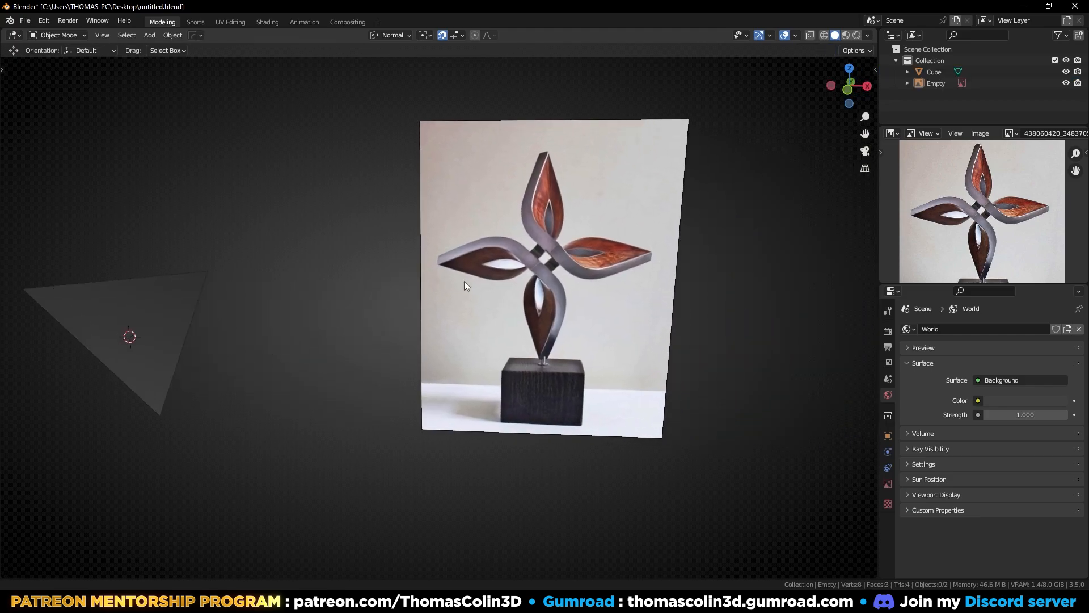
Annotate the diagonal triangle and its key points on the reference image, and erase the strokes
middle_drag(465, 281, 491, 268)
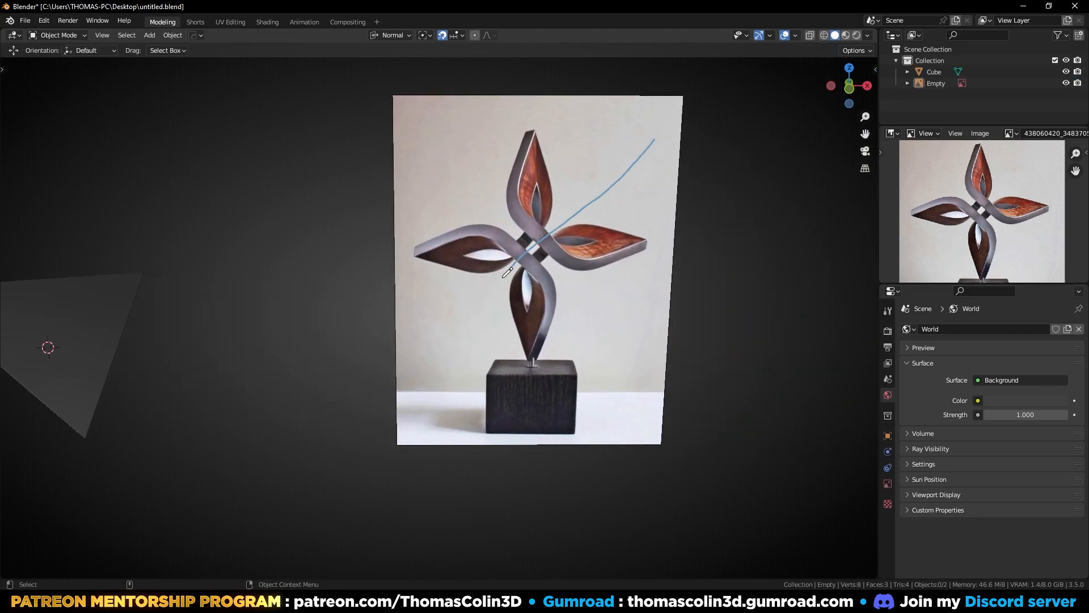
mouse_move(508, 272)
mouse_down()
mouse_move(420, 361)
mouse_move(647, 361)
mouse_move(660, 259)
mouse_move(654, 140)
mouse_up()
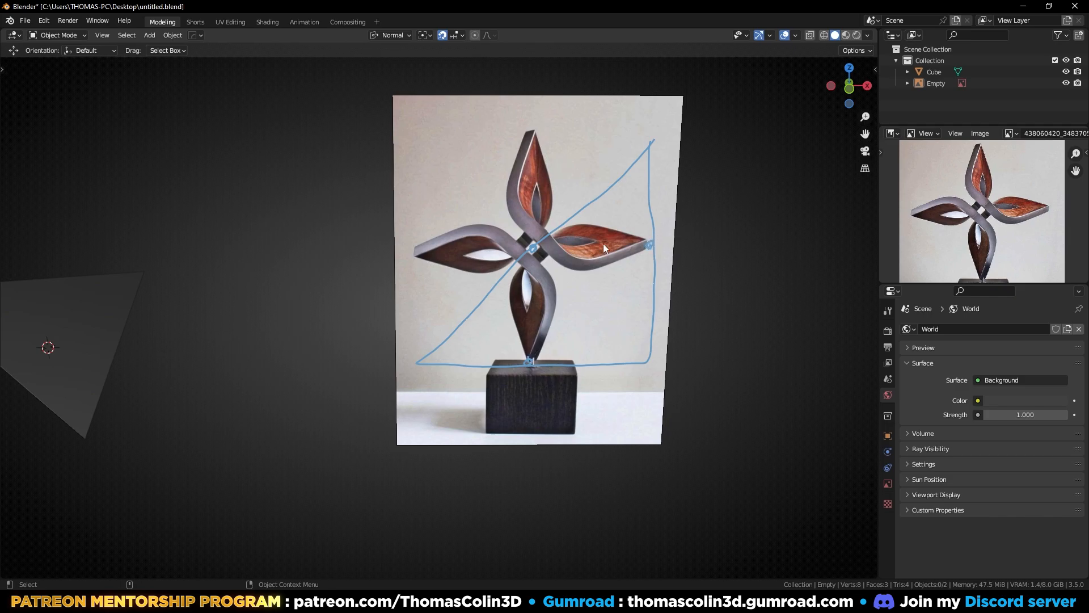
click(647, 183)
mouse_move(678, 127)
right_down()
mouse_move(564, 263)
mouse_move(656, 333)
right_up()
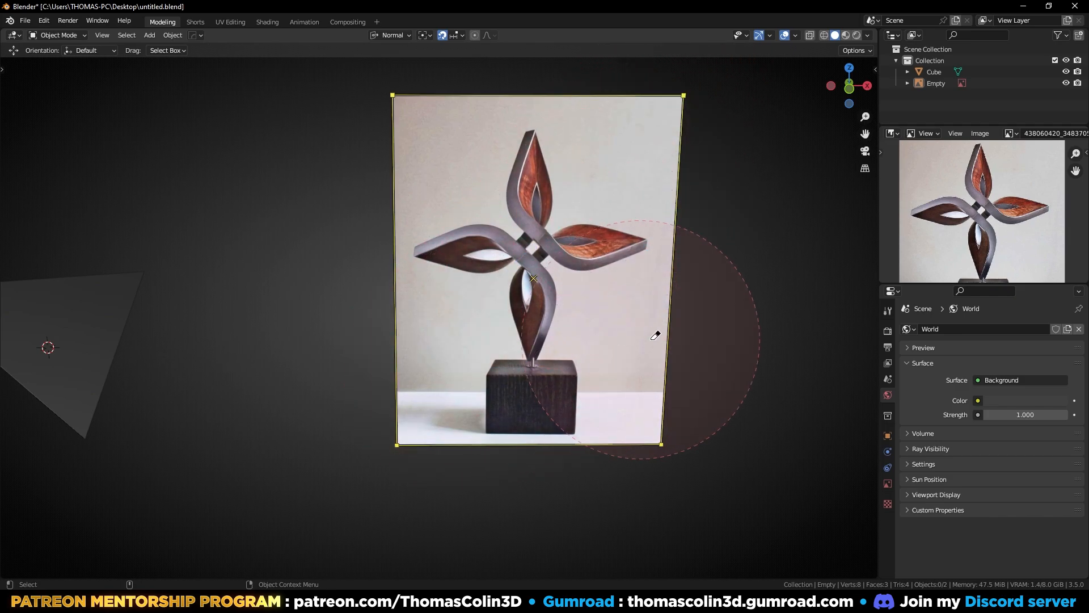
Open the tetrahedron in Edit Mode and set the crease of all its edges to 1
click(229, 248)
middle_drag(228, 251, 538, 214)
click(508, 288)
key(Tab)
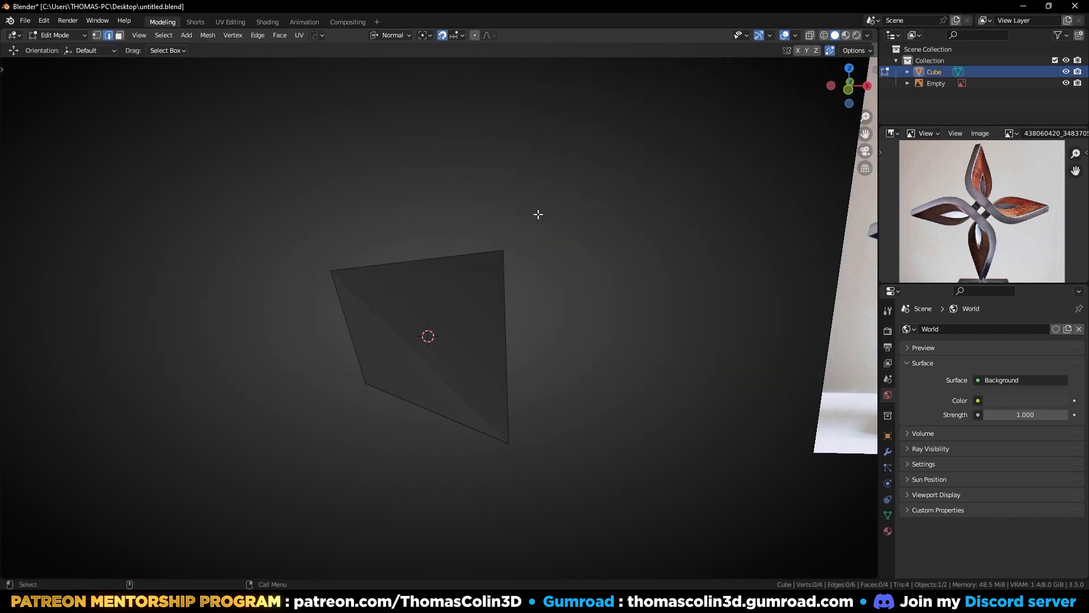
key(a)
key(shift+e)
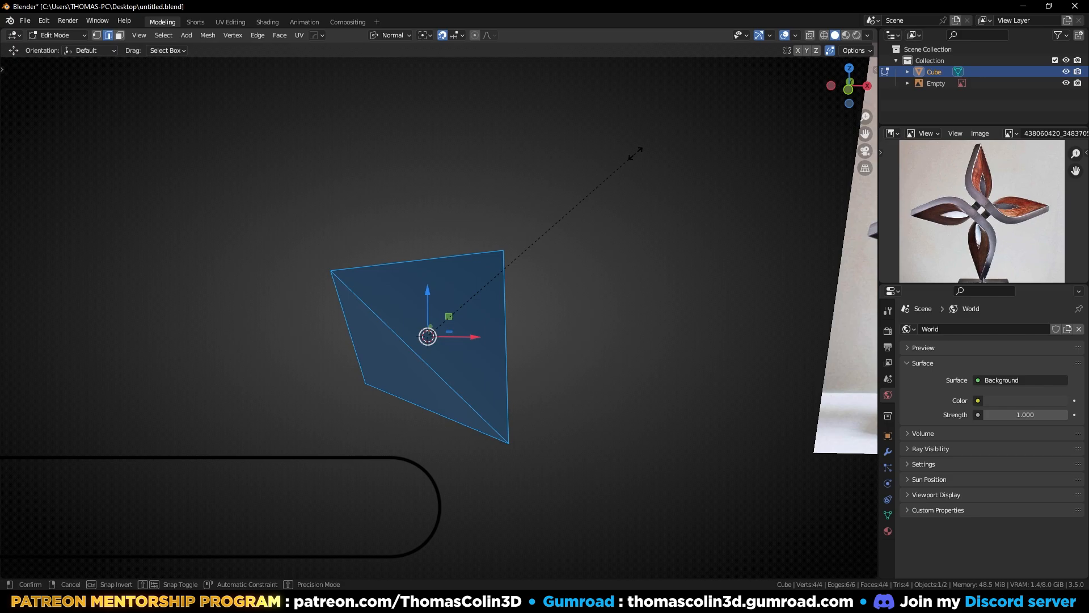
key(1)
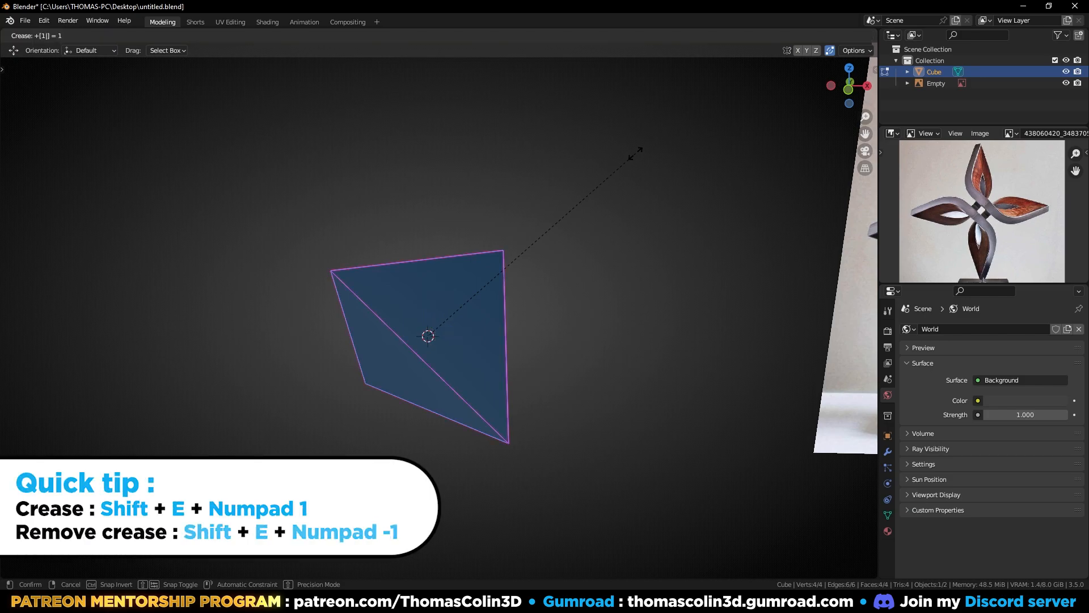
click(635, 152)
Add a level 1 Subdivision modifier to the tetrahedron, apply it, and return to Edit Mode
key(Tab)
key(ctrl+1)
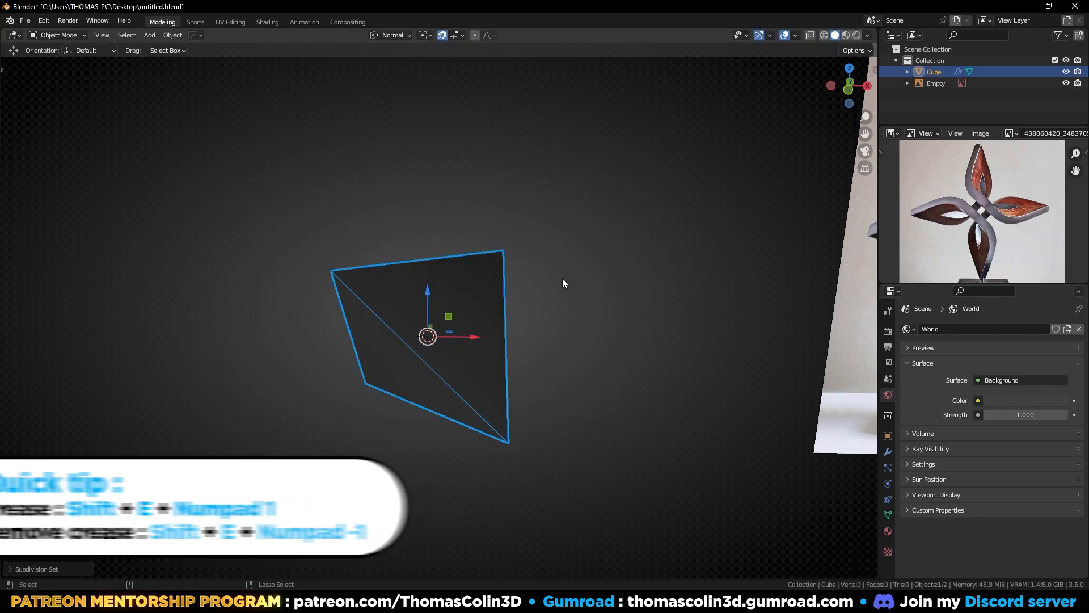
click(888, 452)
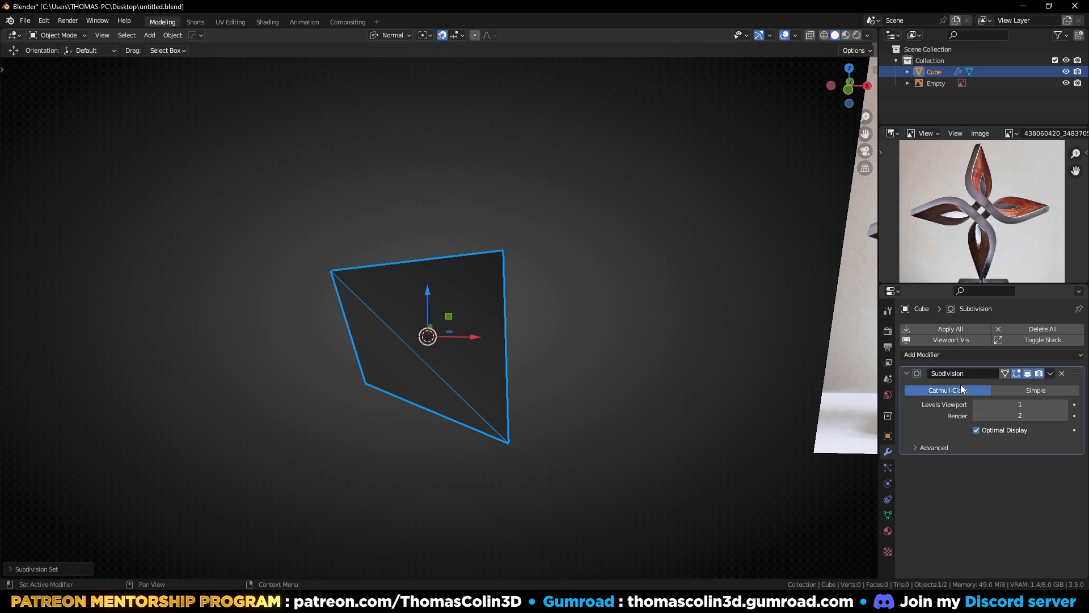
key(ctrl+a)
key(Tab)
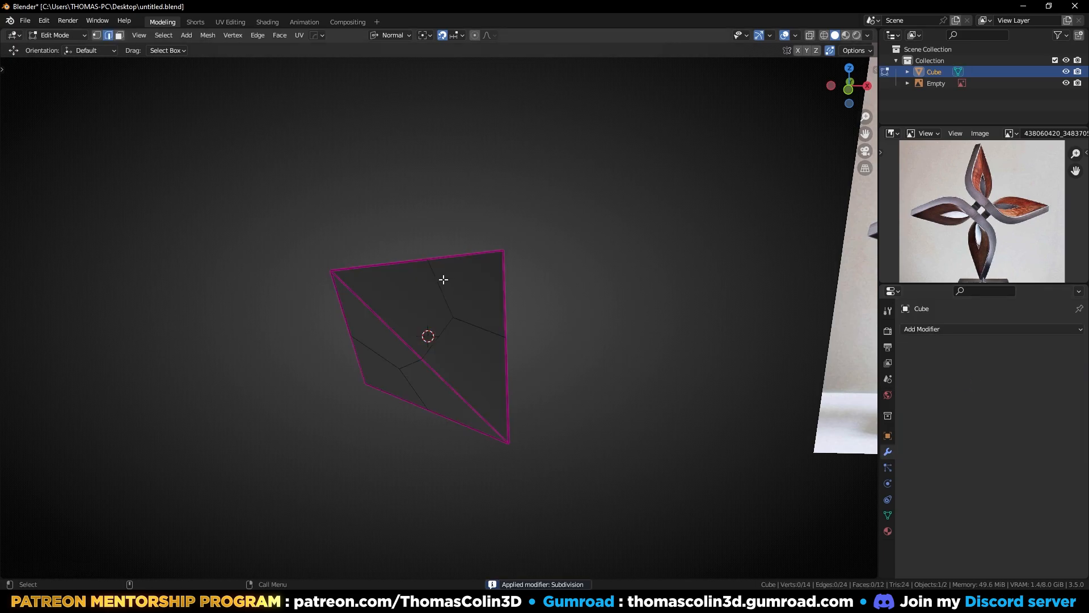
click(432, 267)
shift+click(436, 341)
shift+click(480, 328)
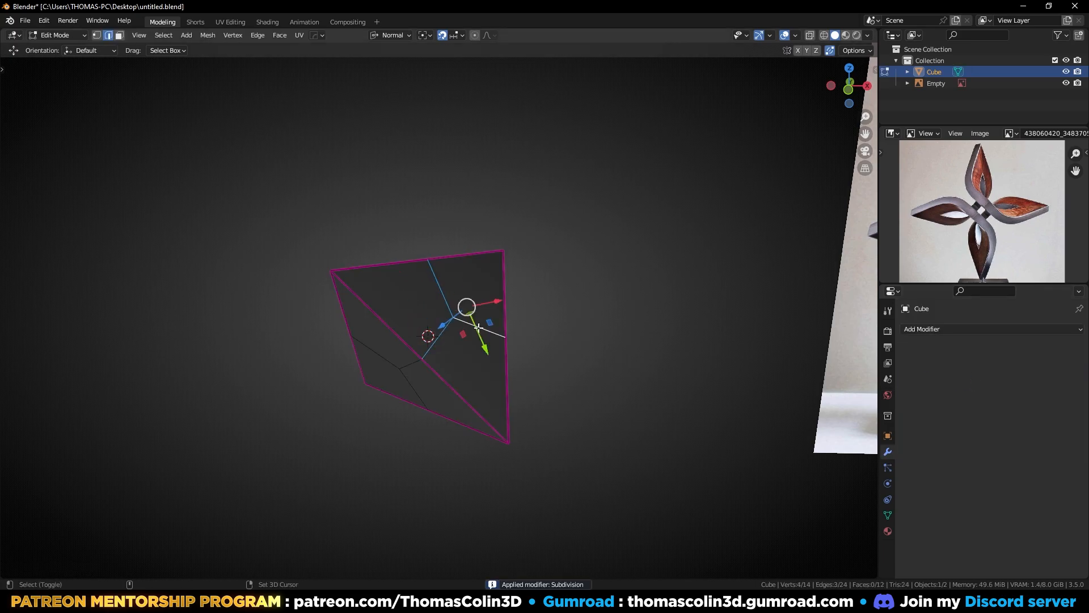
shift+click(503, 380)
shift+click(370, 264)
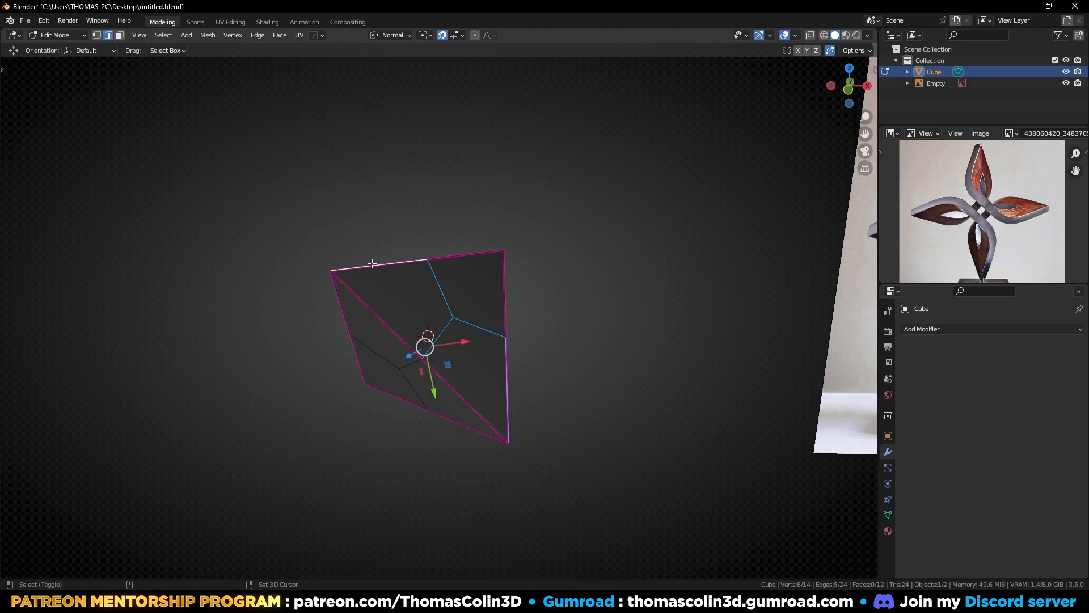
shift+click(457, 251)
middle_drag(561, 347, 548, 353)
click(548, 353)
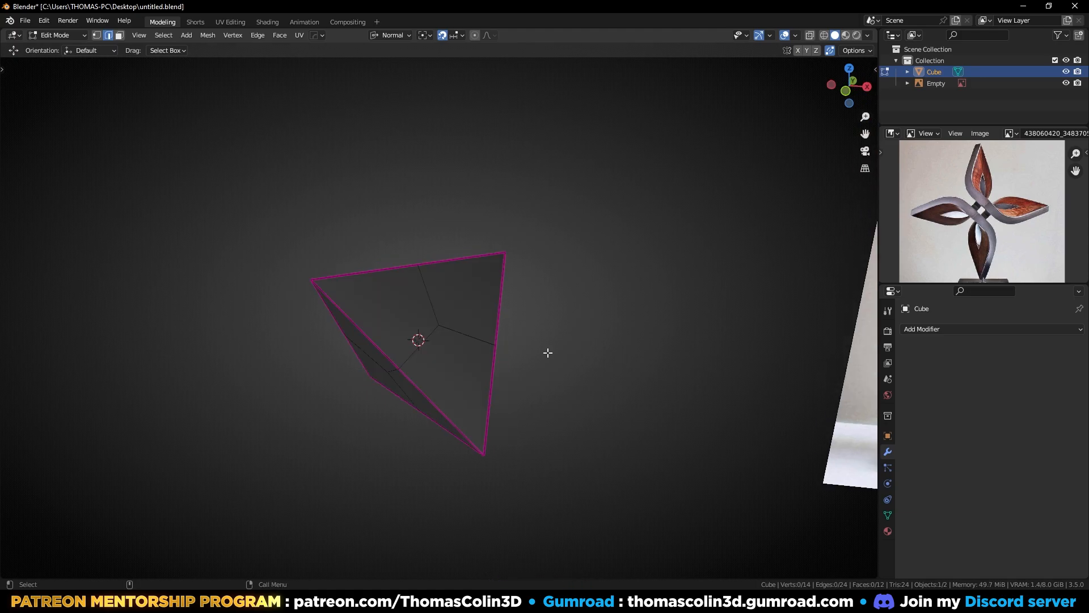
Remove the crease from all edges of the subdivided tetrahedron and deselect everything
key(a)
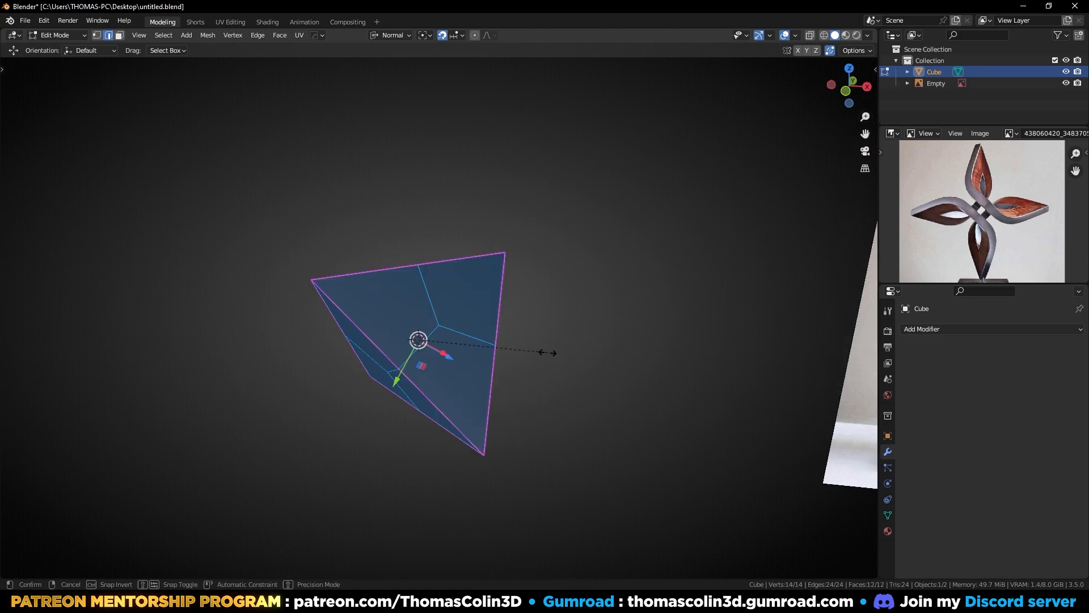
key(shift+e)
key(Return)
middle_drag(616, 250, 610, 256)
click(610, 255)
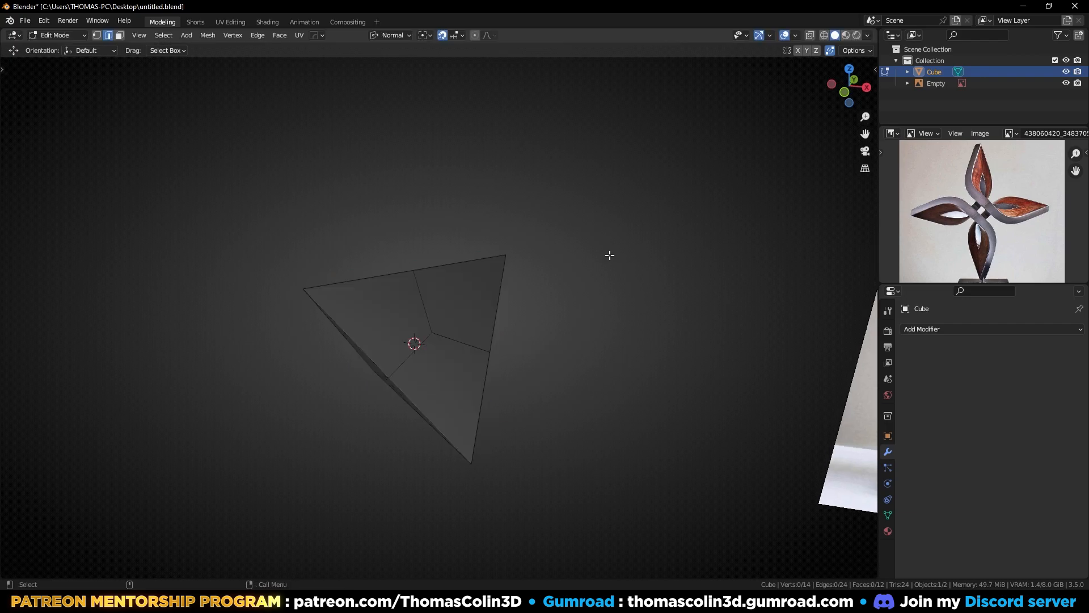
Bevel four inner edges of the tetrahedron with one segment and a width of about 0.16 m
click(425, 301)
middle_drag(425, 301, 591, 301)
shift+click(465, 303)
shift+click(437, 329)
shift+click(409, 333)
key(ctrl+b)
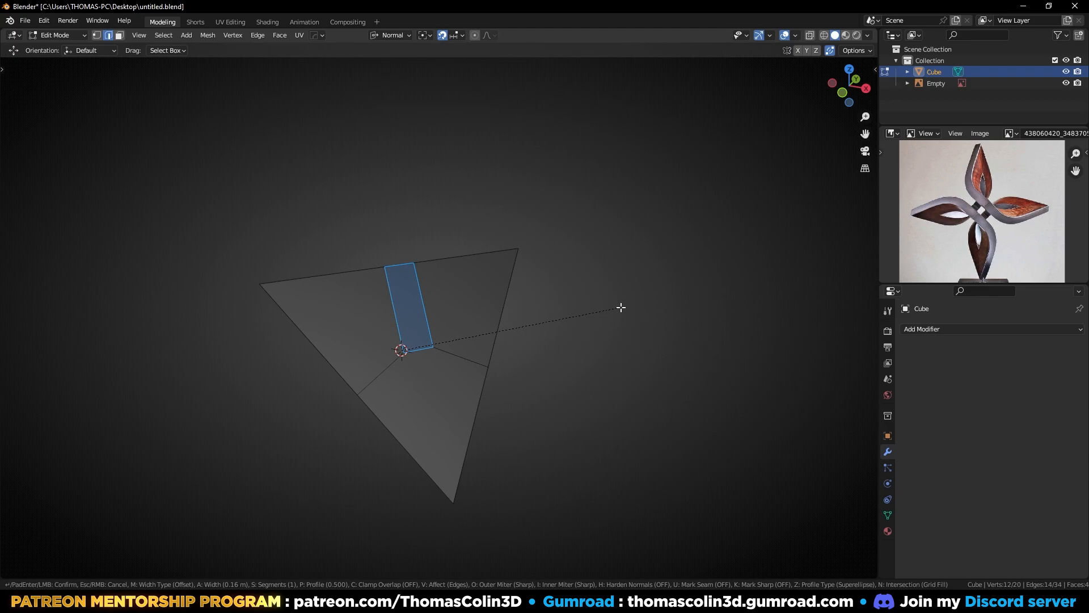
click(621, 307)
middle_drag(621, 307, 658, 317)
click(657, 317)
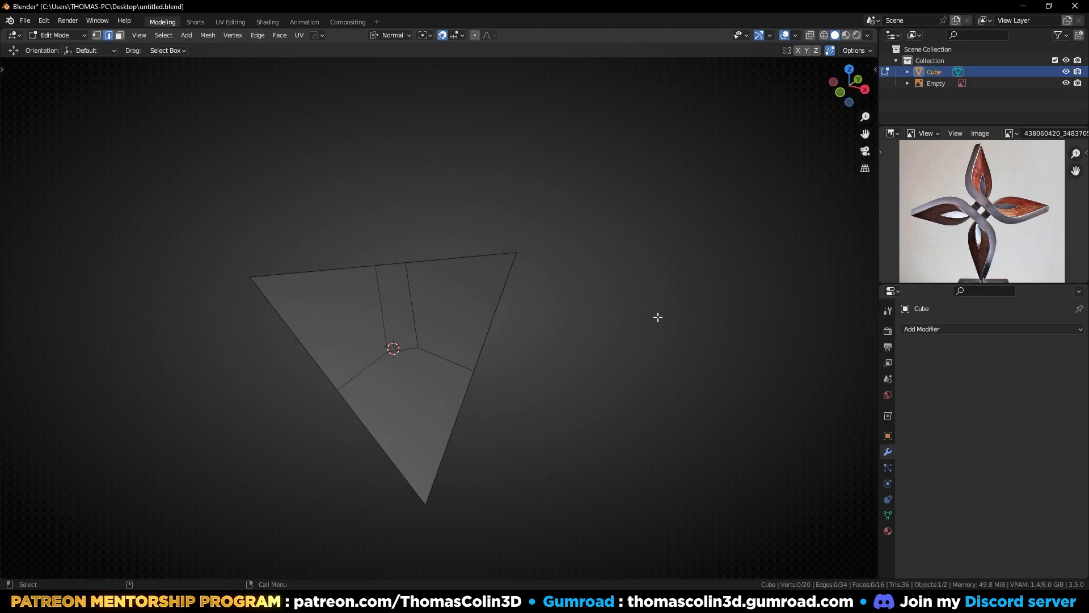
Evenly space the strip's edge and the connected edge towards the +X side of the front face with LoopTools Space
click(409, 306)
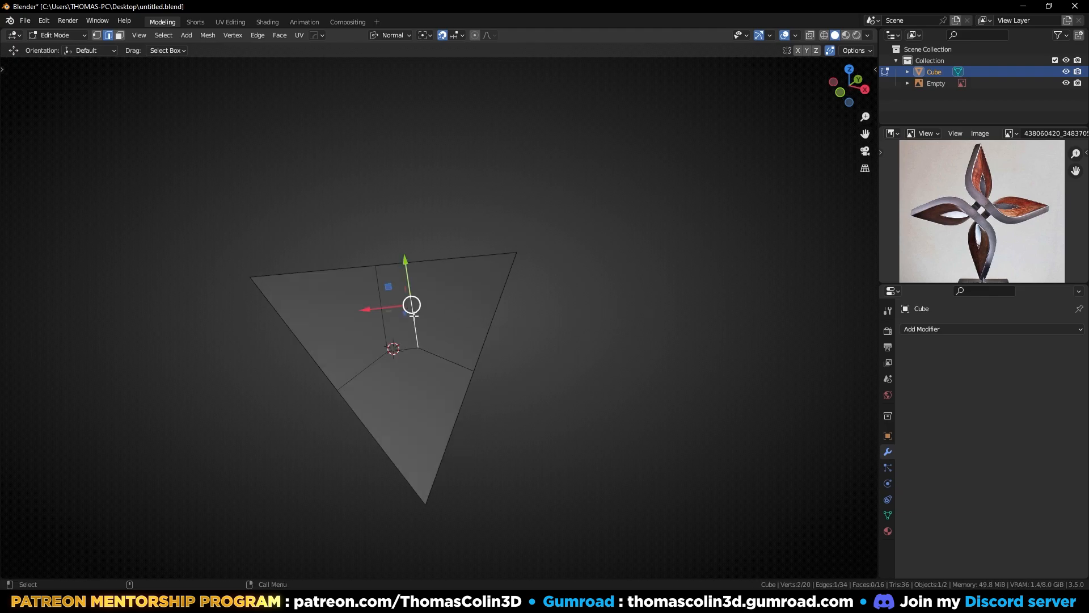
click(439, 357)
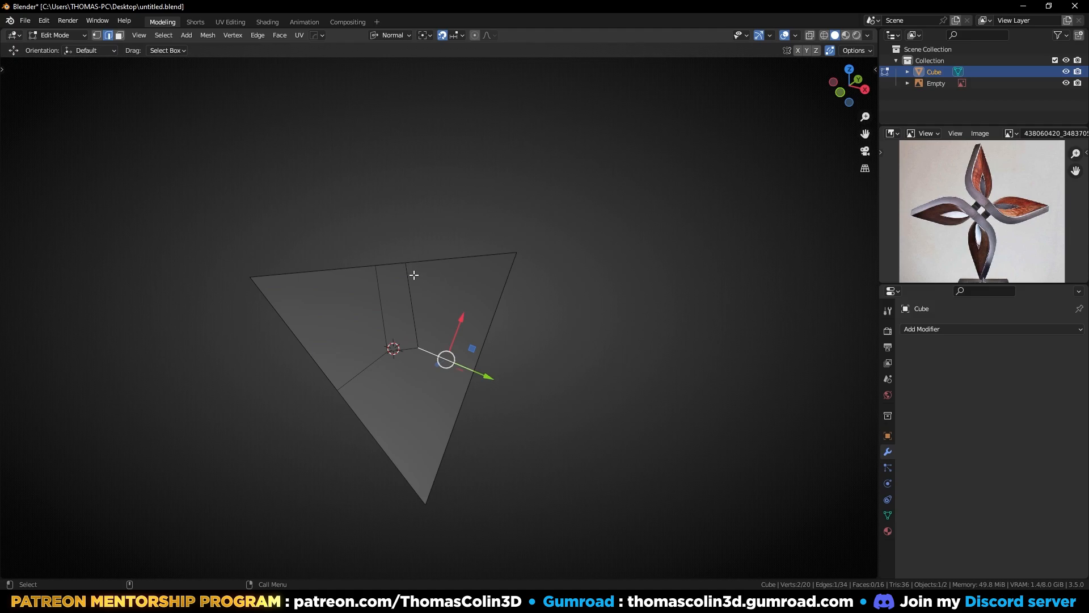
click(660, 312)
click(407, 311)
shift+click(442, 353)
right_click(573, 177)
mouse_move(562, 159)
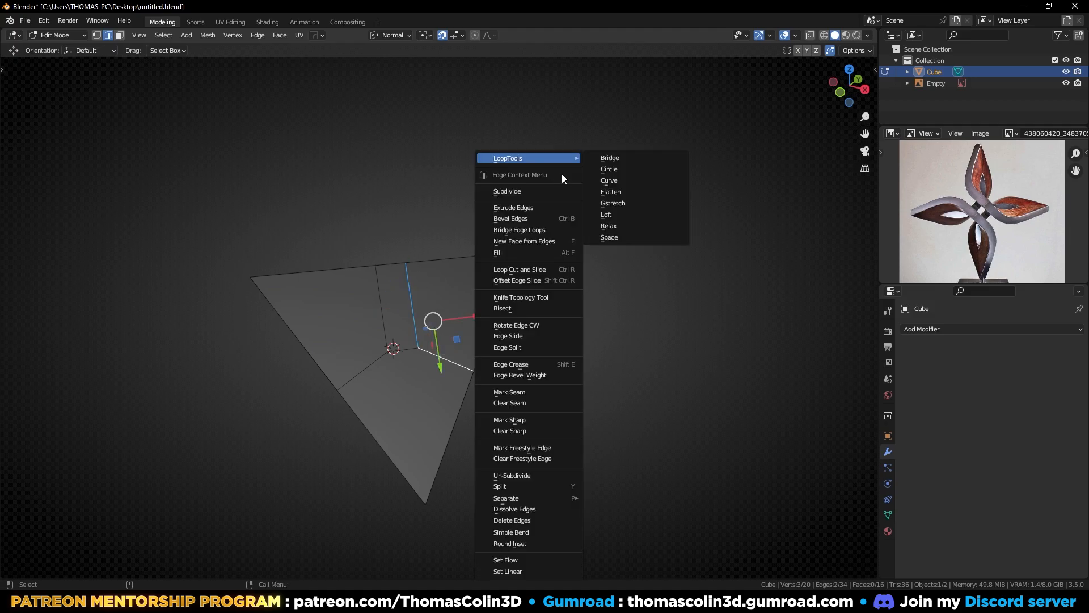
click(610, 239)
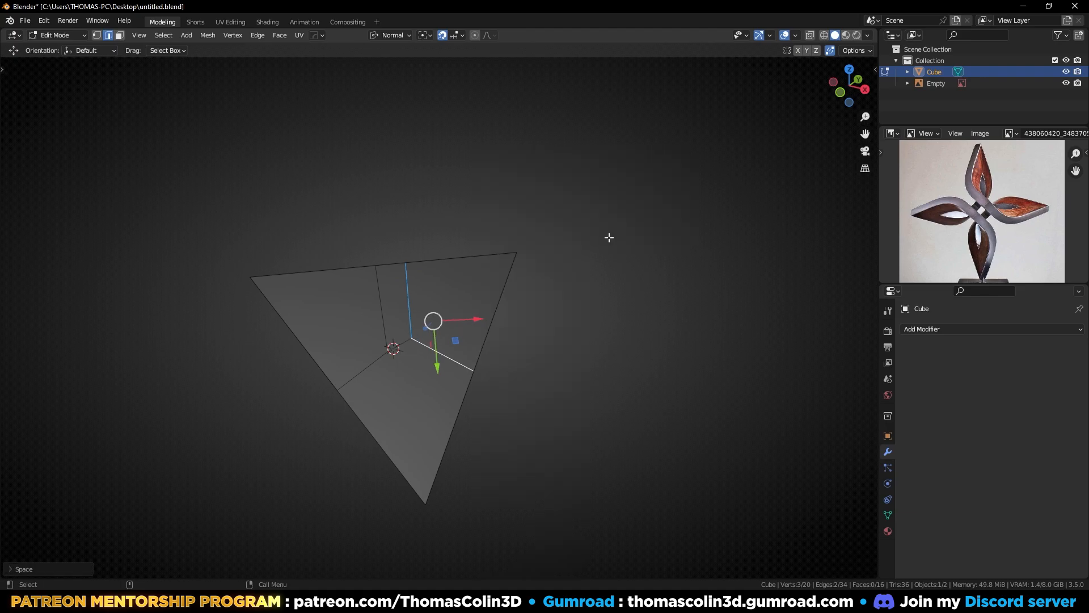
Evenly space the front face's remaining strip edge and its connected slanted edge with LoopTools Space, and deselect
click(383, 357)
shift+click(383, 310)
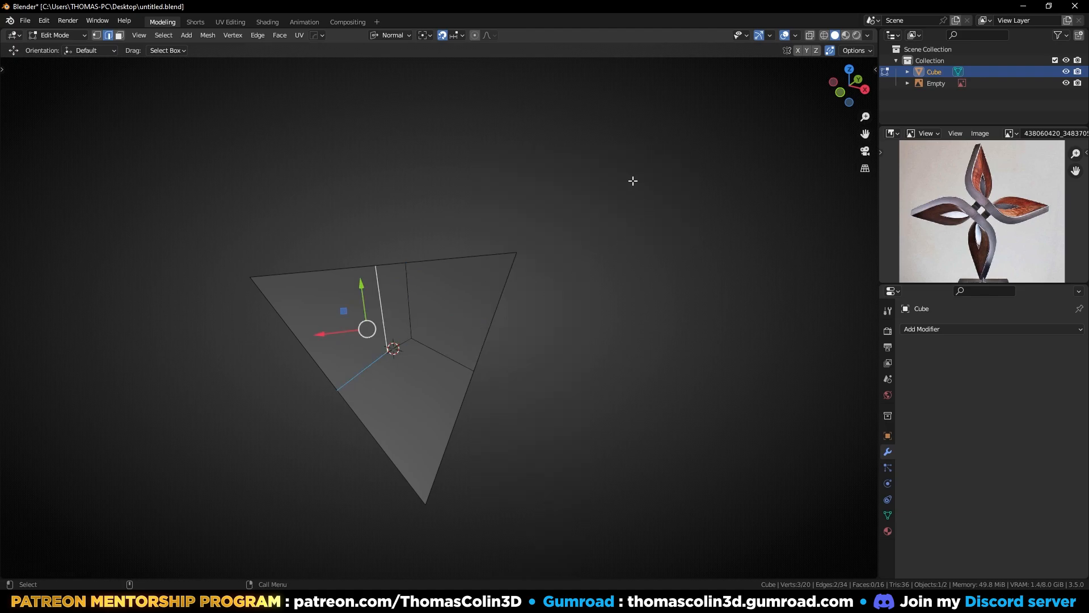
right_click(631, 178)
mouse_move(627, 161)
click(686, 241)
click(640, 325)
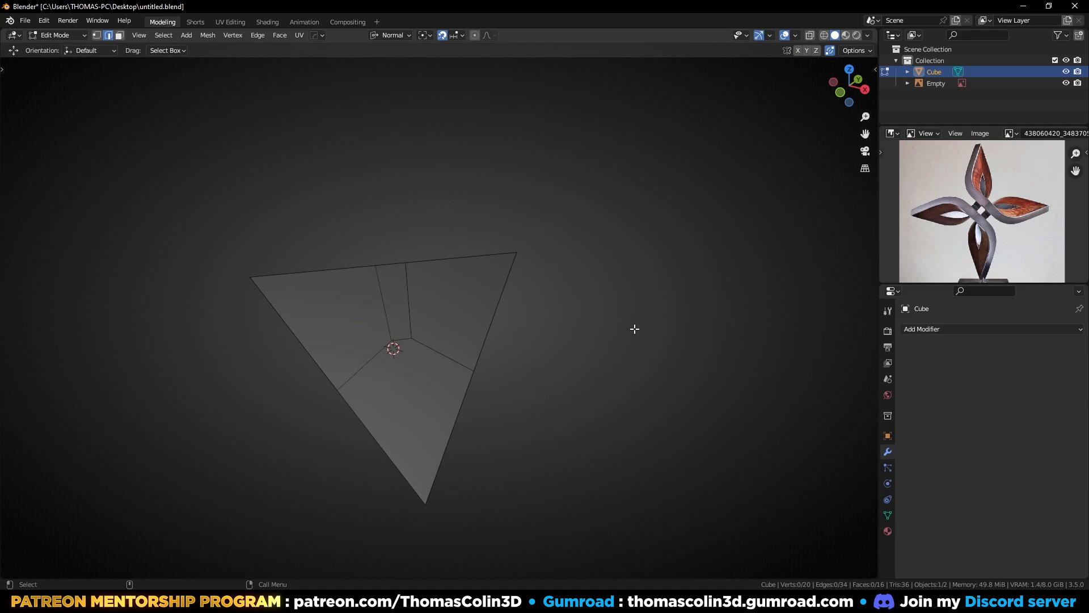
On the next tetrahedron face, evenly space the strip's right edge and its connected slanted edge with LoopTools Space
middle_drag(539, 370, 647, 309)
click(532, 267)
shift+click(506, 309)
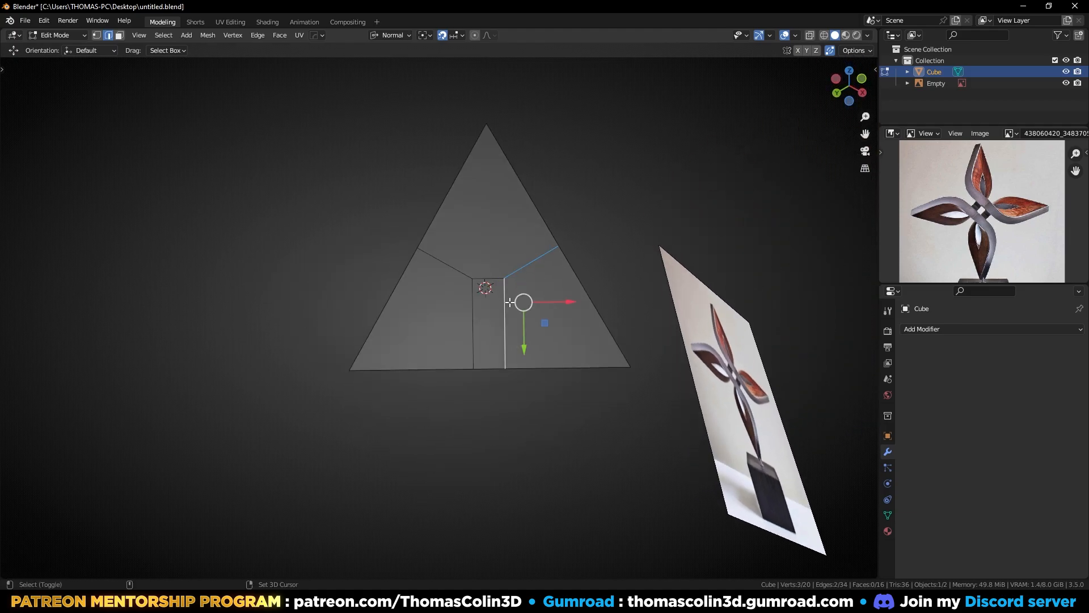
right_click(685, 166)
mouse_move(687, 165)
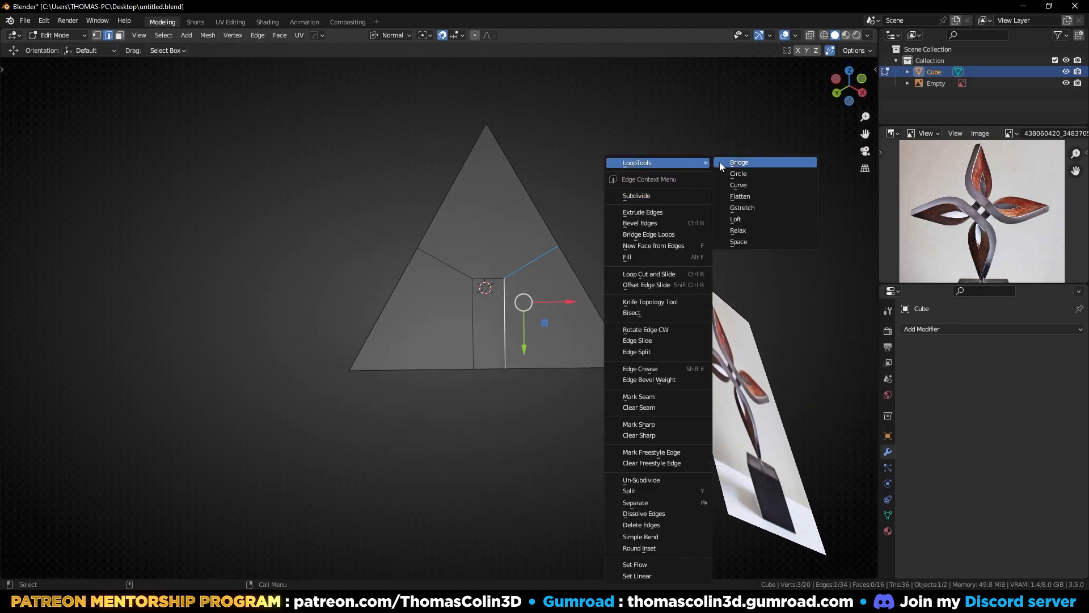
click(739, 241)
Evenly space the same face's left strip edge and its connected slanted edge with LoopTools Space, and deselect everything
click(453, 268)
shift+click(473, 323)
right_click(697, 131)
mouse_move(710, 129)
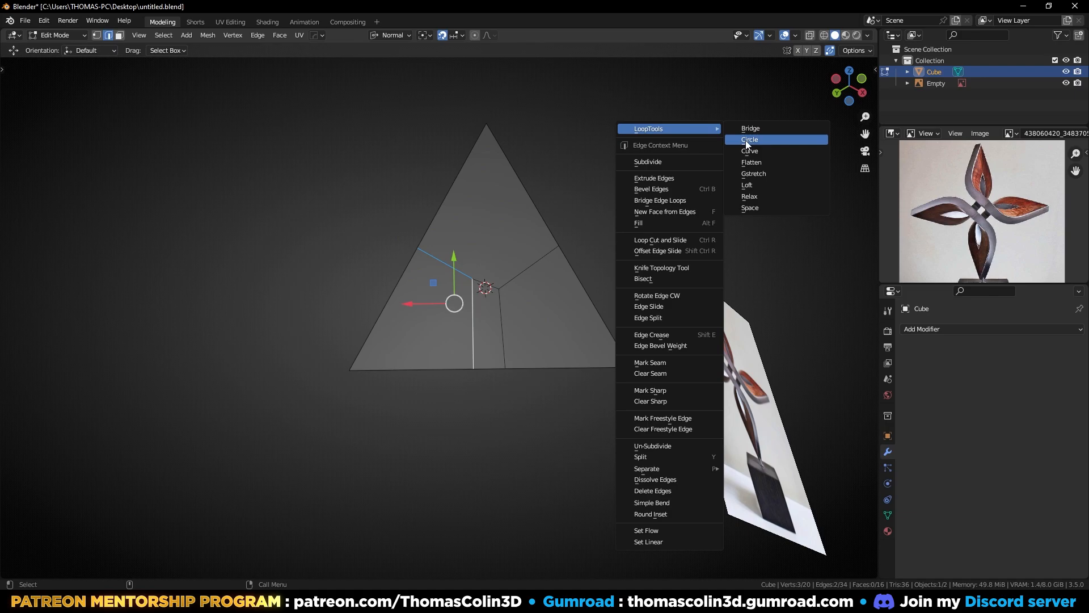
click(748, 210)
alt+drag(611, 422, 409, 341)
key(alt+a)
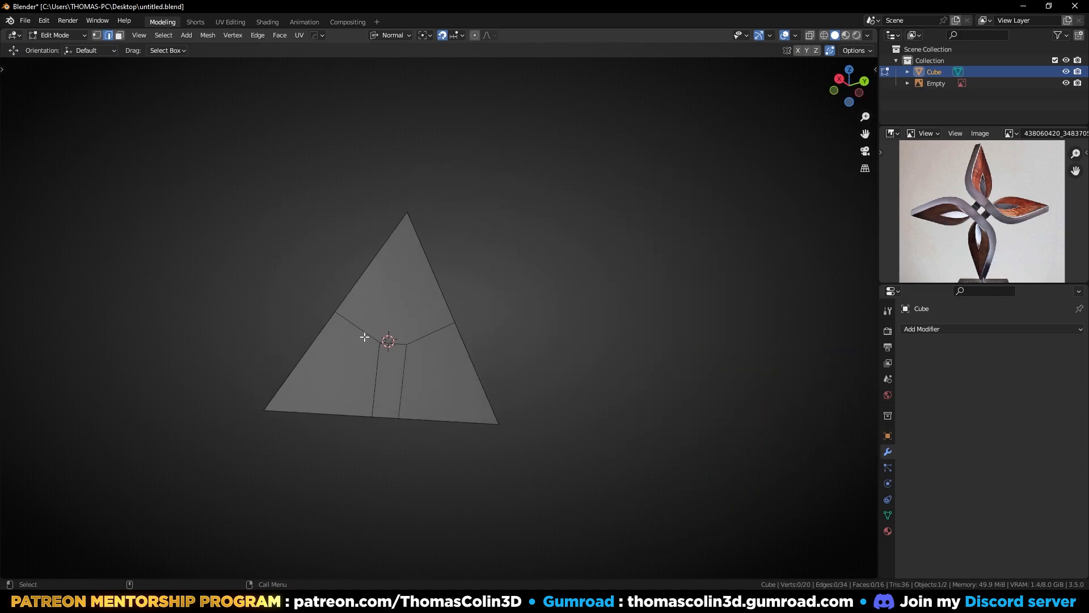
On the last unevenly spaced face, apply LoopTools Space to the left strip edge and its connected slanted edge
click(357, 328)
shift+click(376, 380)
right_click(580, 216)
mouse_move(583, 158)
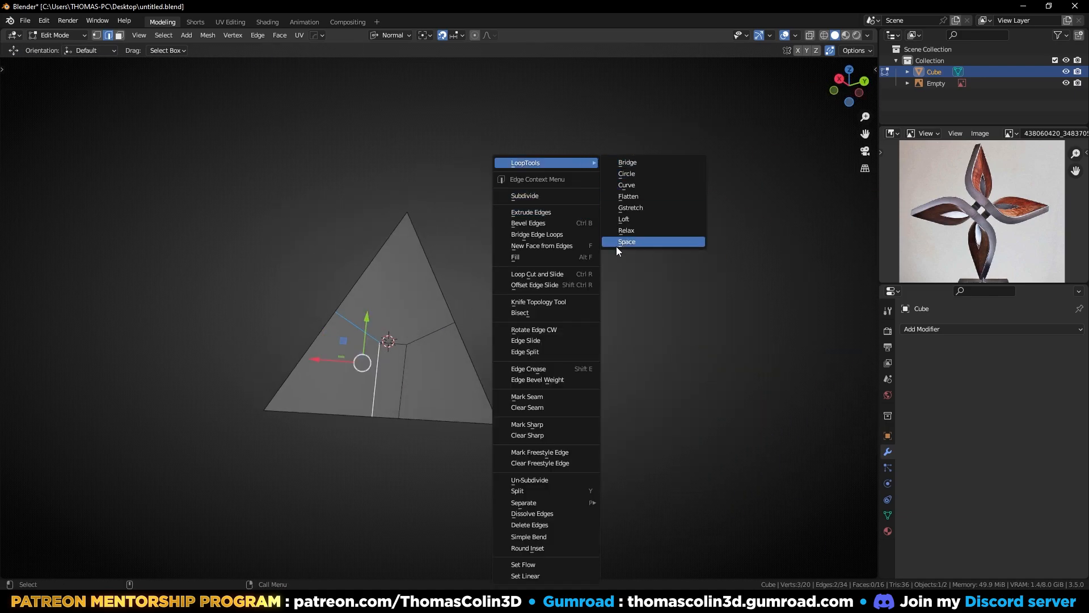
click(624, 242)
Apply LoopTools Space to that face's right strip edge and its connected slanted edge, and deselect everything
click(430, 334)
shift+click(403, 381)
right_click(599, 161)
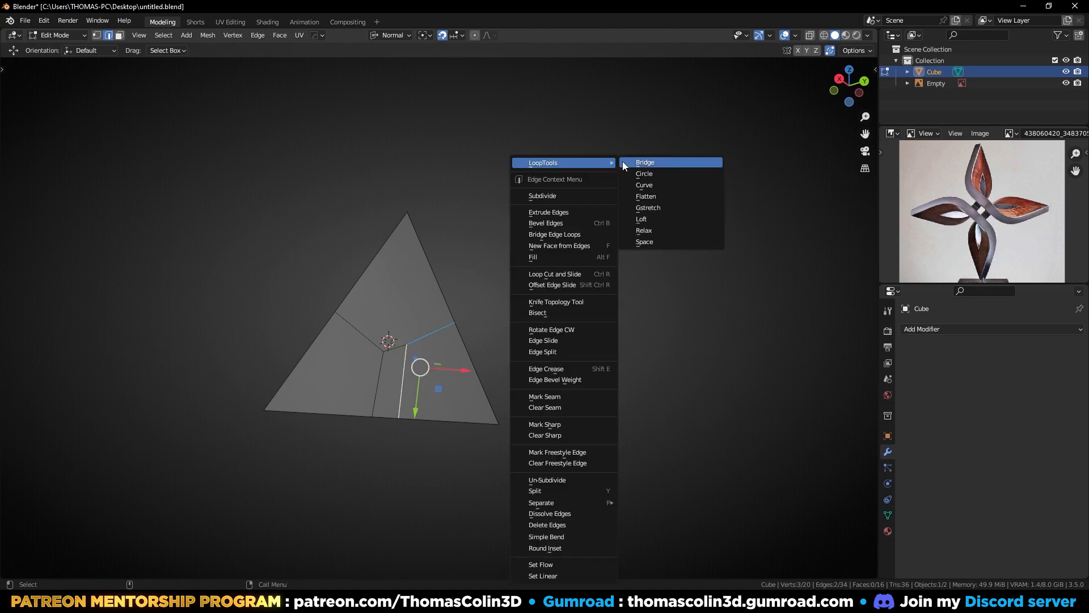
click(637, 243)
key(alt+a)
Delete the four outer corner vertices of the tetrahedron
middle_drag(581, 222, 587, 253)
key(1)
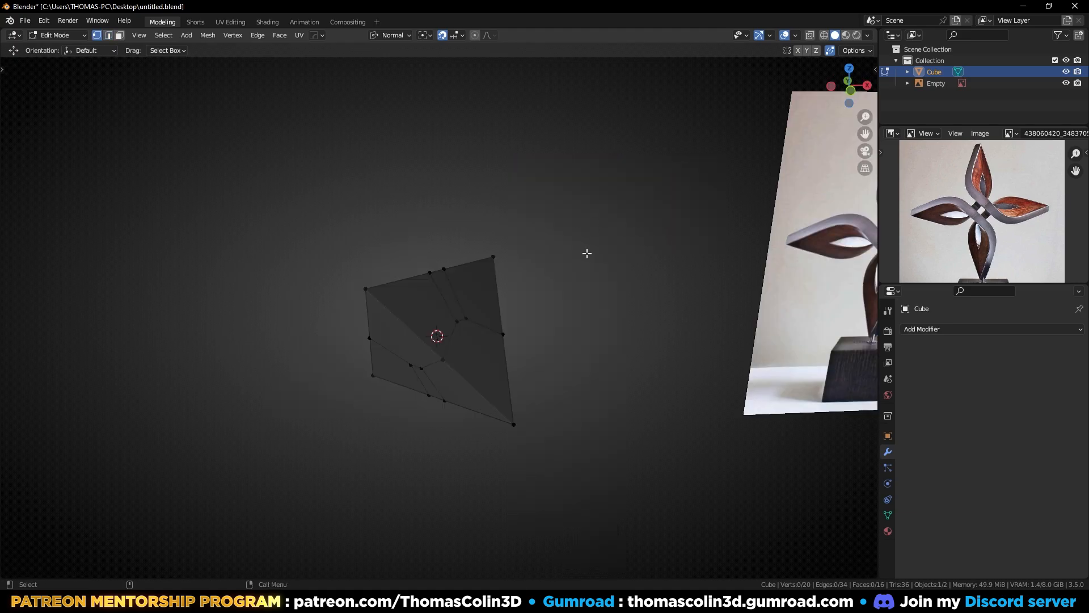
click(494, 257)
shift+click(366, 289)
shift+click(513, 424)
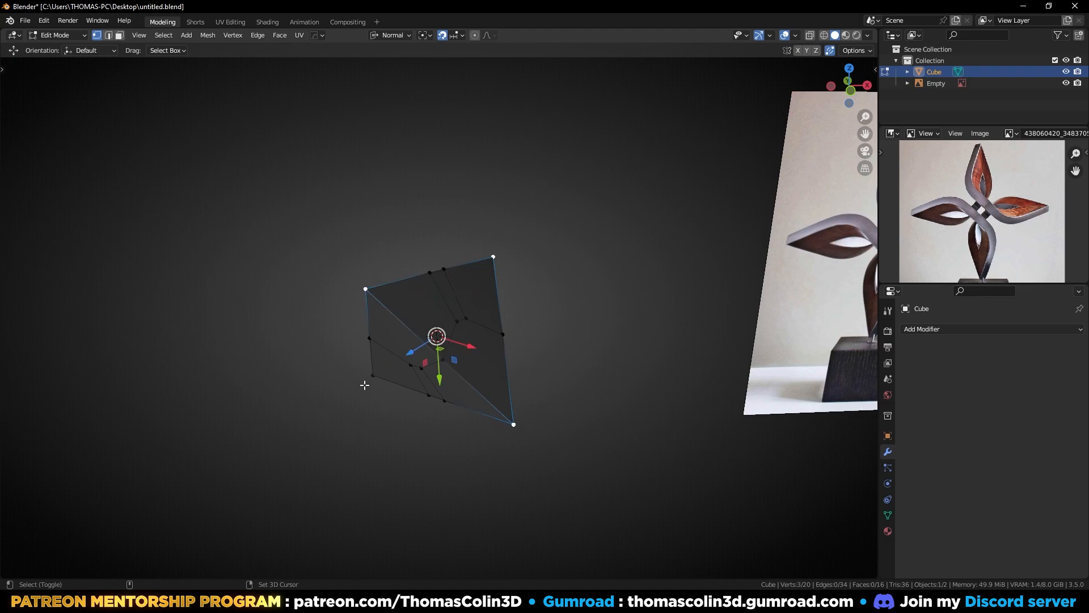
shift+click(372, 375)
key(x)
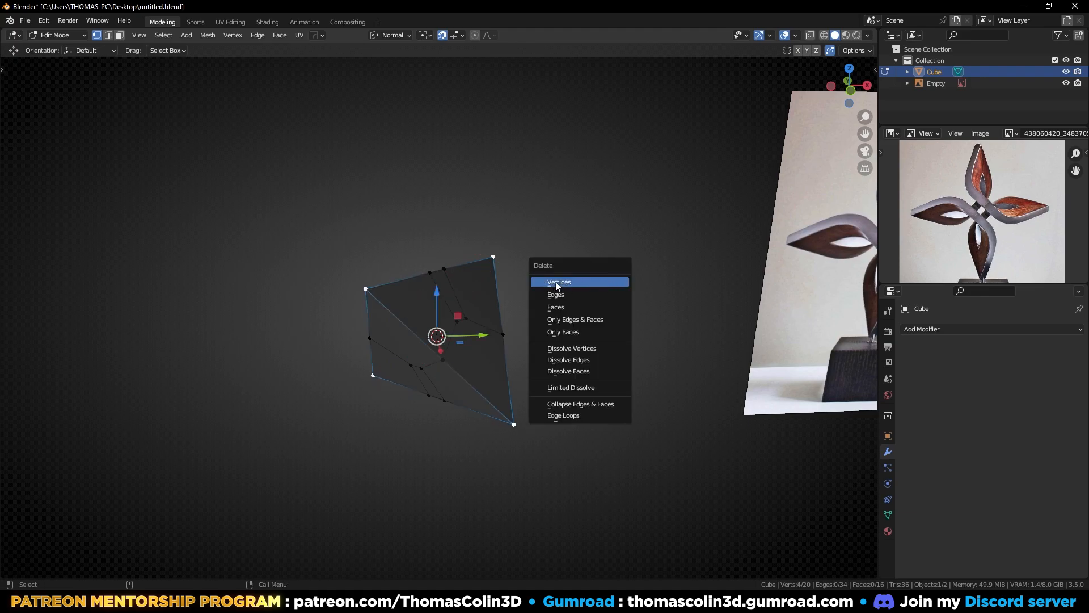
click(557, 285)
Delete the six short edges crossing the remaining face strips, leaving only the outline edges
middle_drag(589, 272, 621, 279)
key(2)
click(472, 243)
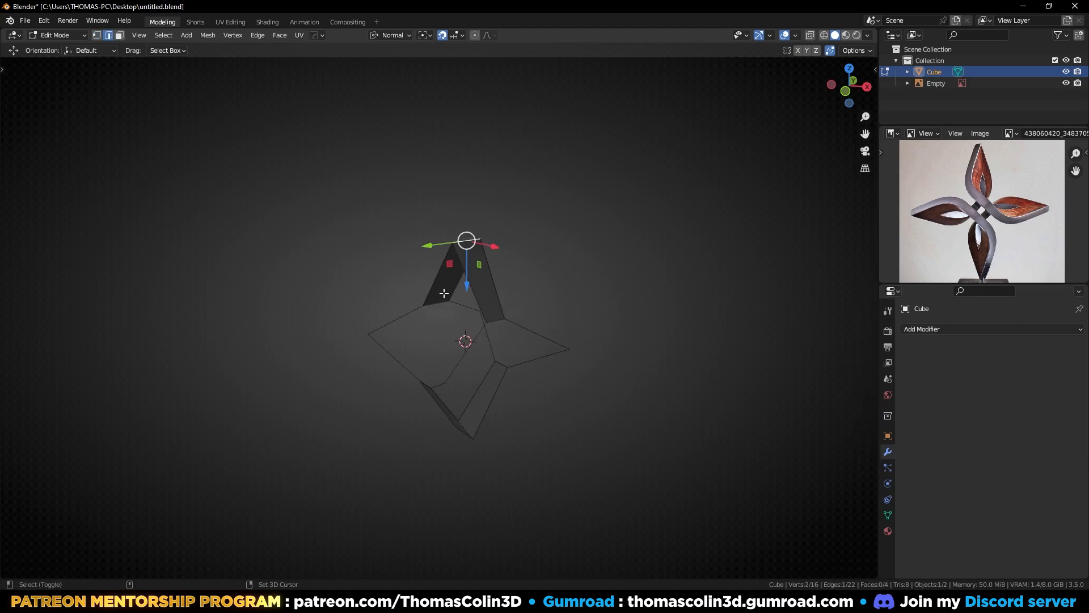
shift+click(438, 302)
shift+click(493, 319)
shift+click(501, 364)
shift+click(472, 431)
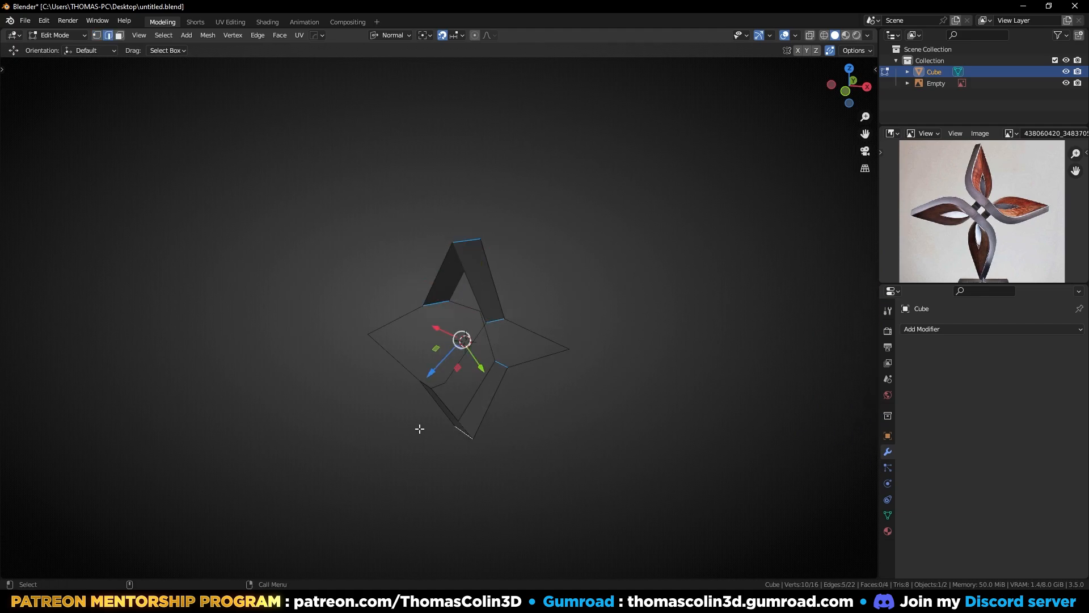
middle_drag(441, 397, 460, 394)
shift+click(462, 374)
middle_drag(690, 364, 672, 363)
key(x)
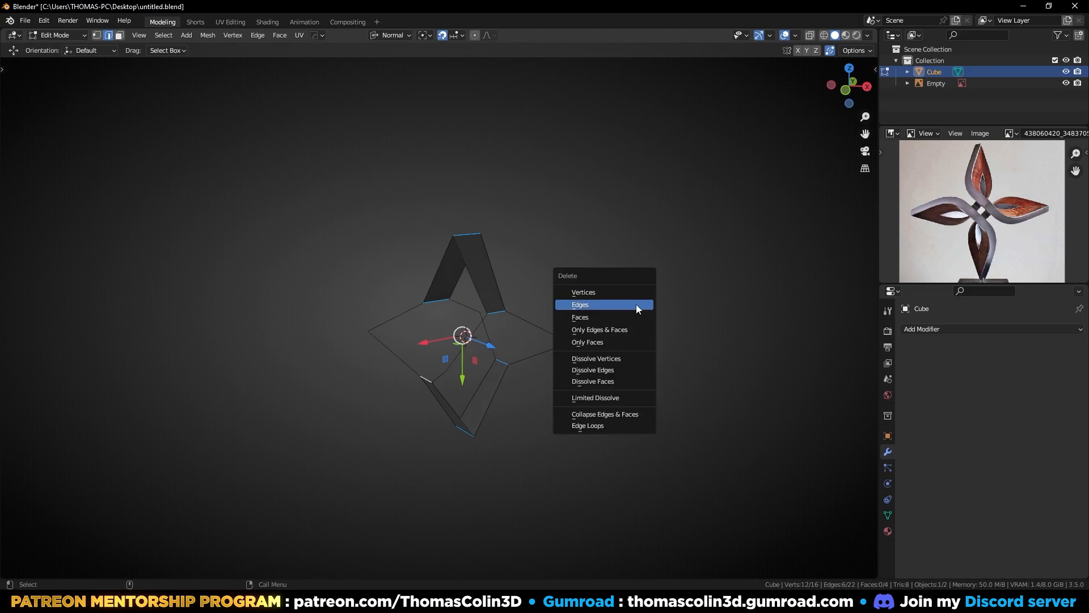
click(620, 305)
Bevel the four upper and four lower inner bend vertices of the outline with a vertex bevel of six segments
middle_drag(632, 287, 707, 280)
key(1)
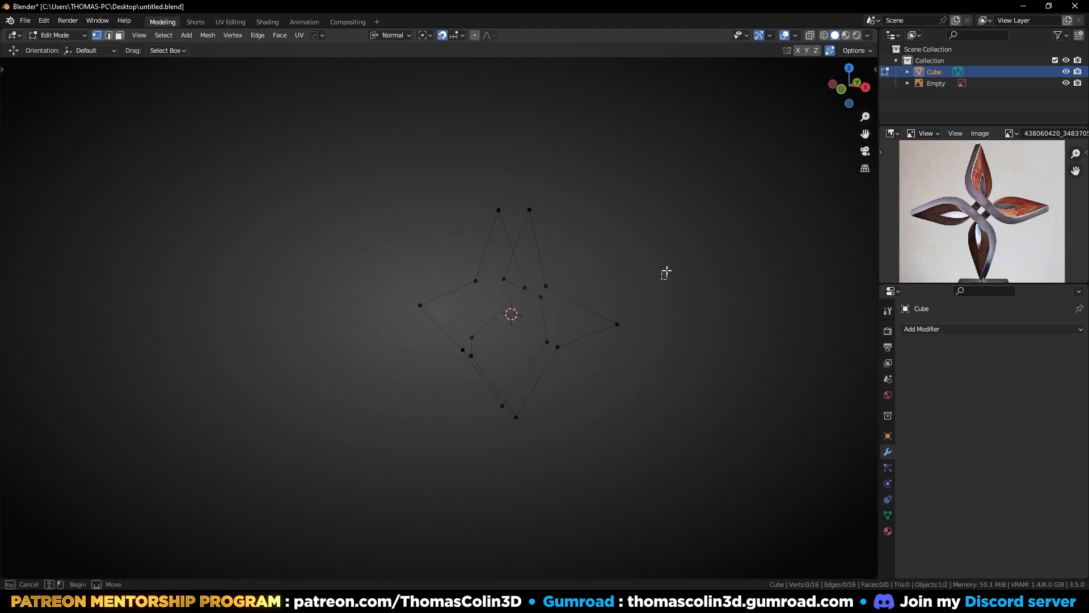
drag(459, 262, 558, 299)
middle_drag(558, 299, 530, 308)
ctrl+drag(532, 281, 553, 315)
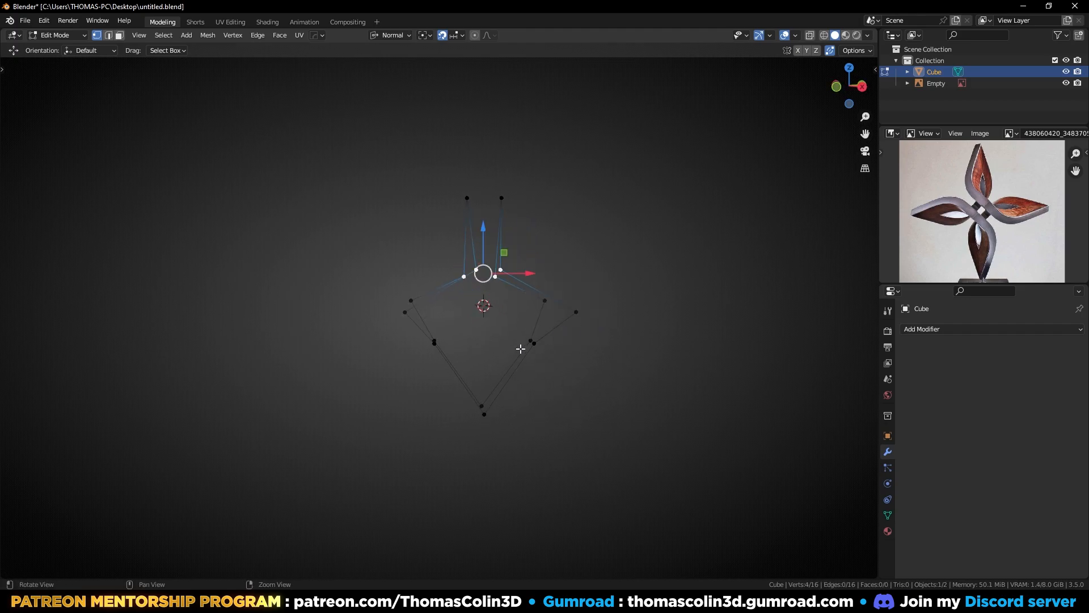
middle_drag(520, 350, 533, 338)
shift+drag(424, 324, 562, 347)
middle_drag(562, 348, 596, 369)
key(ctrl+shift+b)
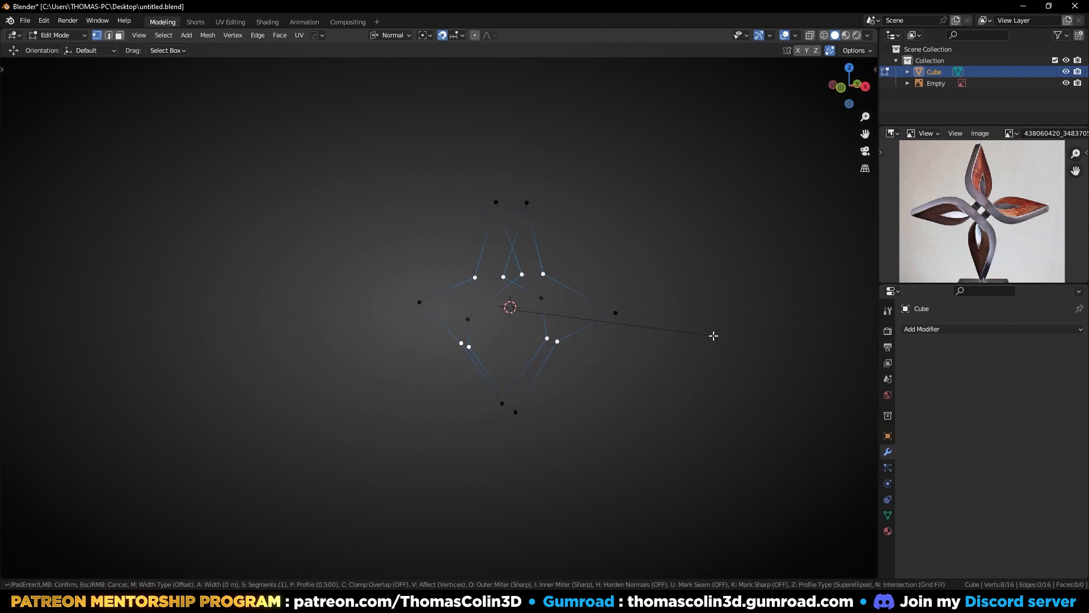
scroll(721, 336, up, 3)
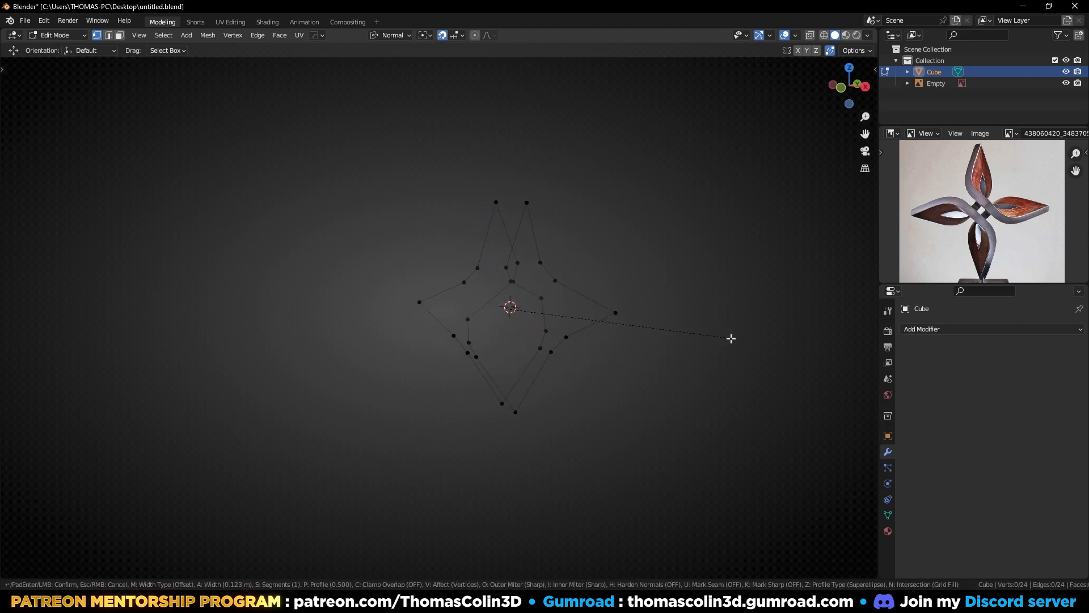
scroll(771, 352, up, 2)
click(770, 352)
Set the pivot point to the 3D Cursor, then extrude all outline edges and scale them inward to form a ribbon
key(2)
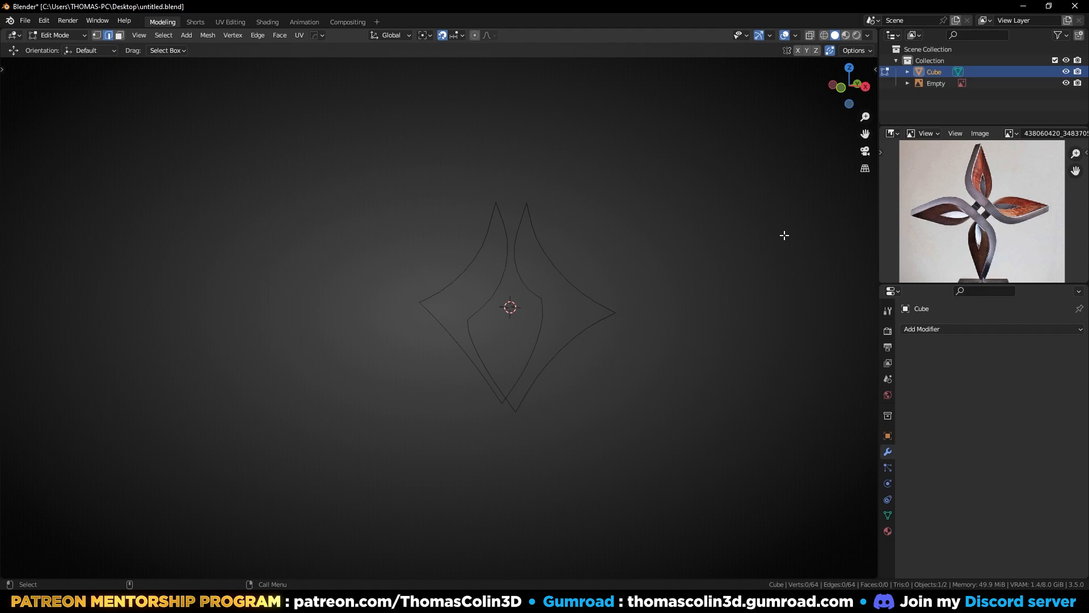
key(a)
click(431, 37)
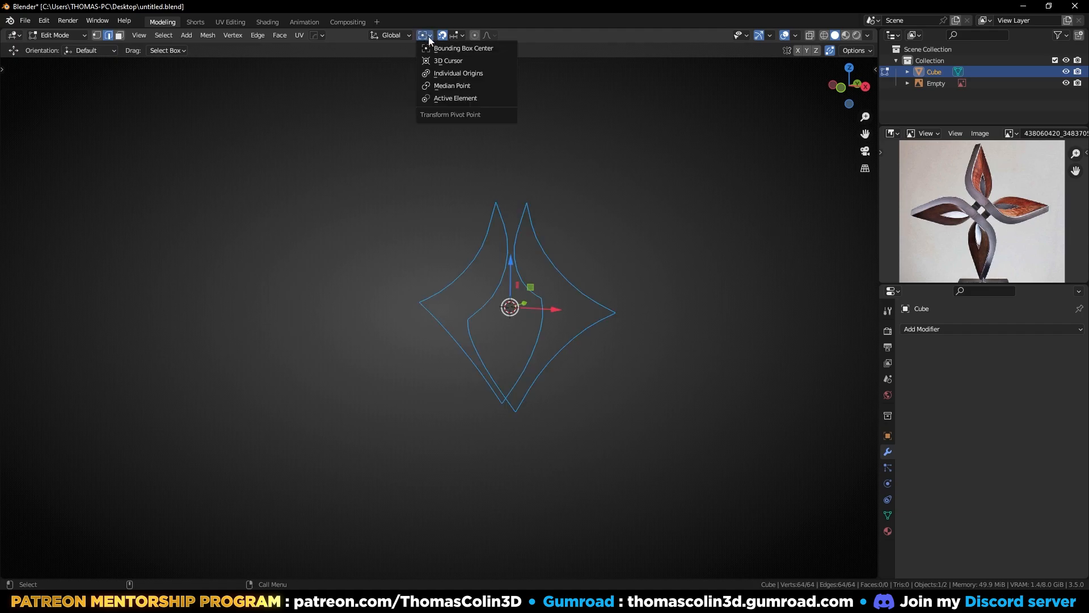
click(441, 61)
key(e)
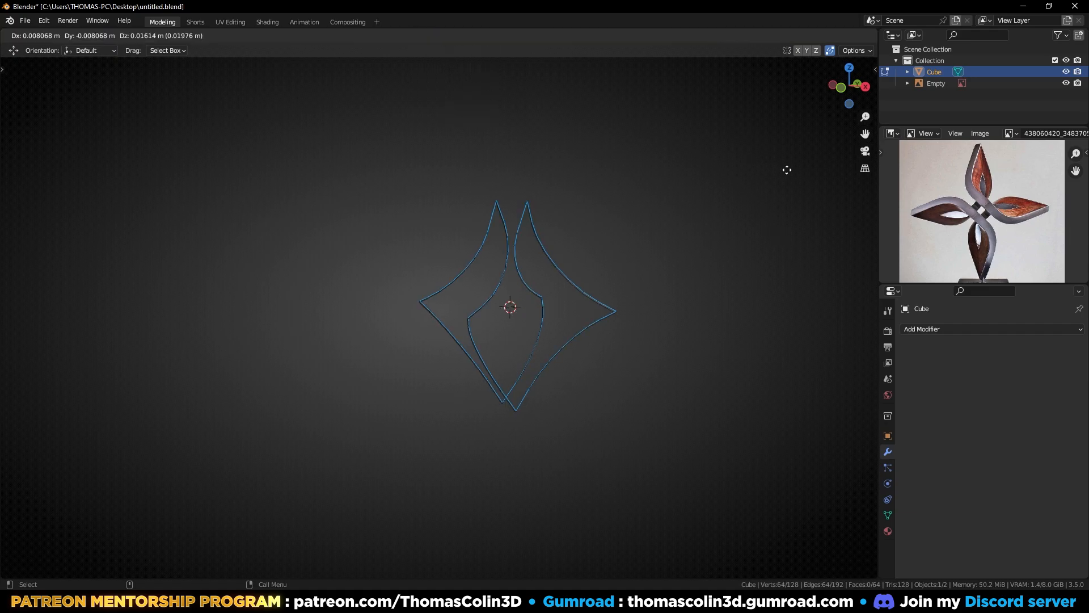
key(s)
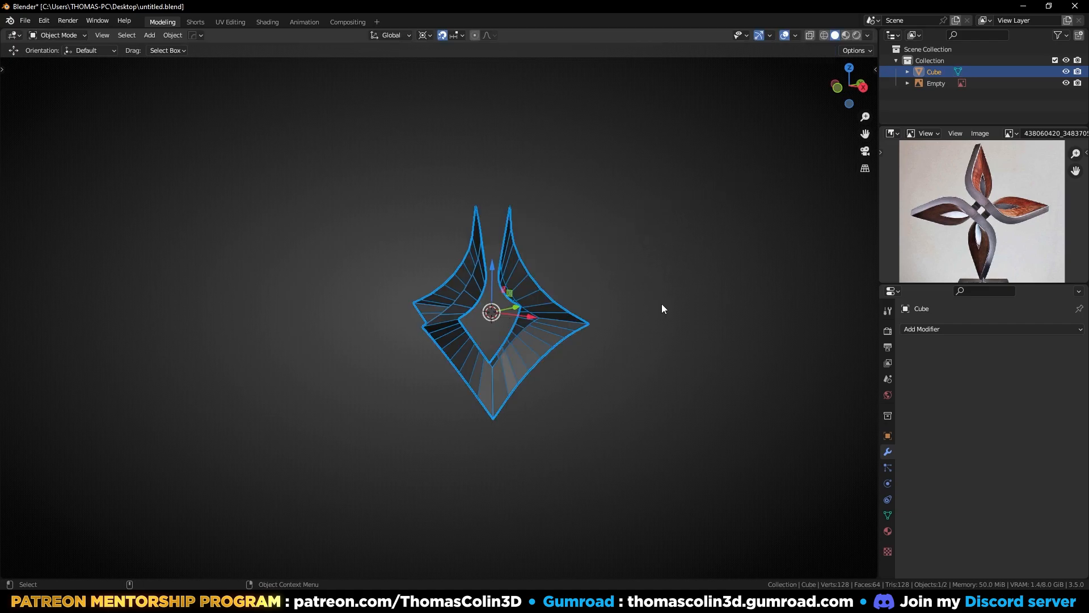
Rotate the ribbon object 90° around the global X axis
text(r)
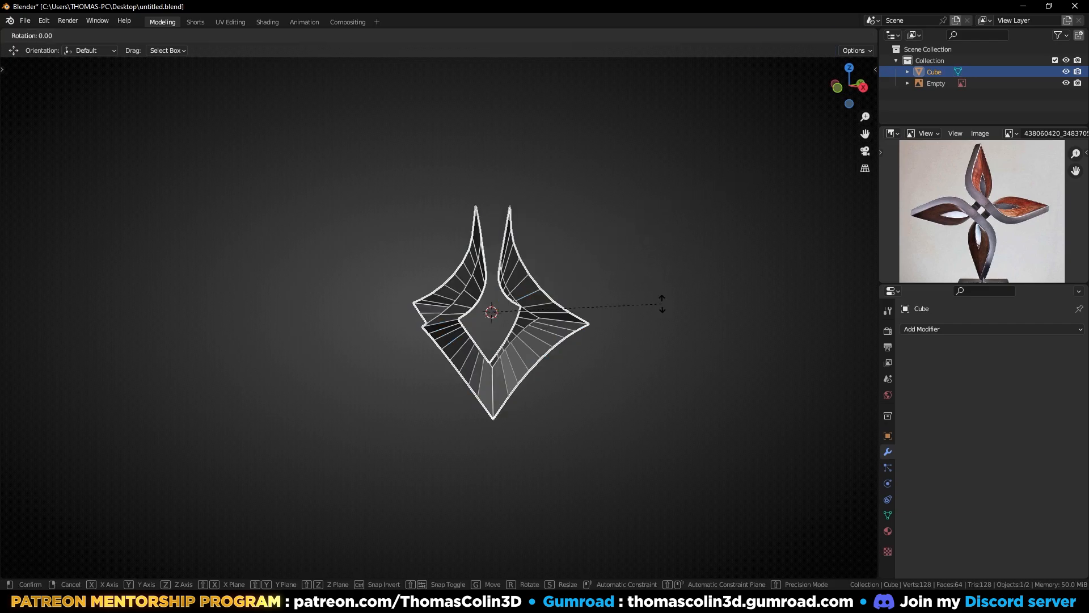
text(x90)
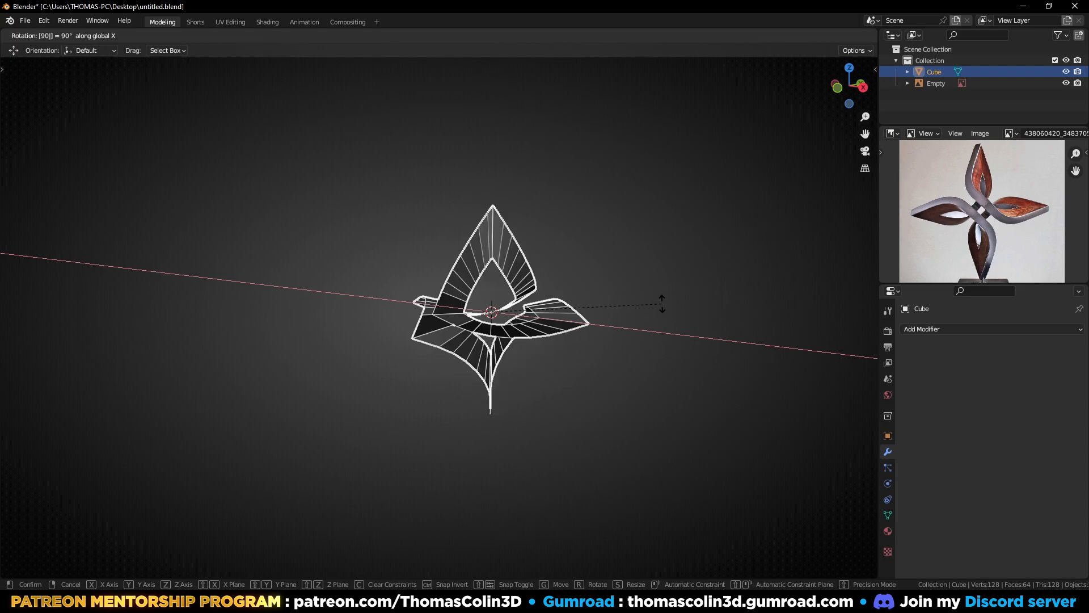
key(Return)
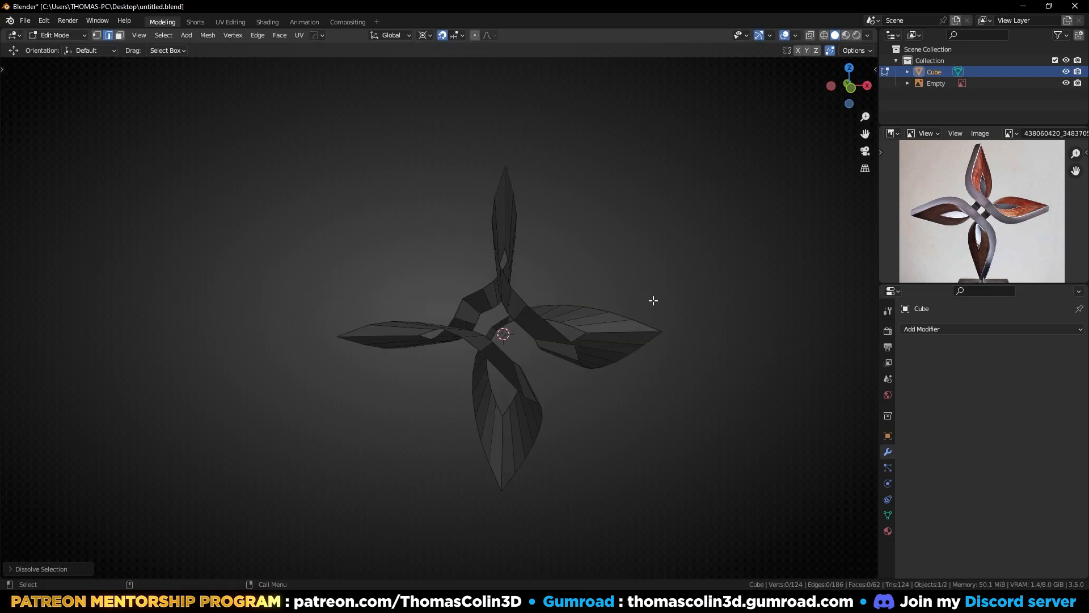
Recalculate the normals of all faces and return to Object Mode
key(a)
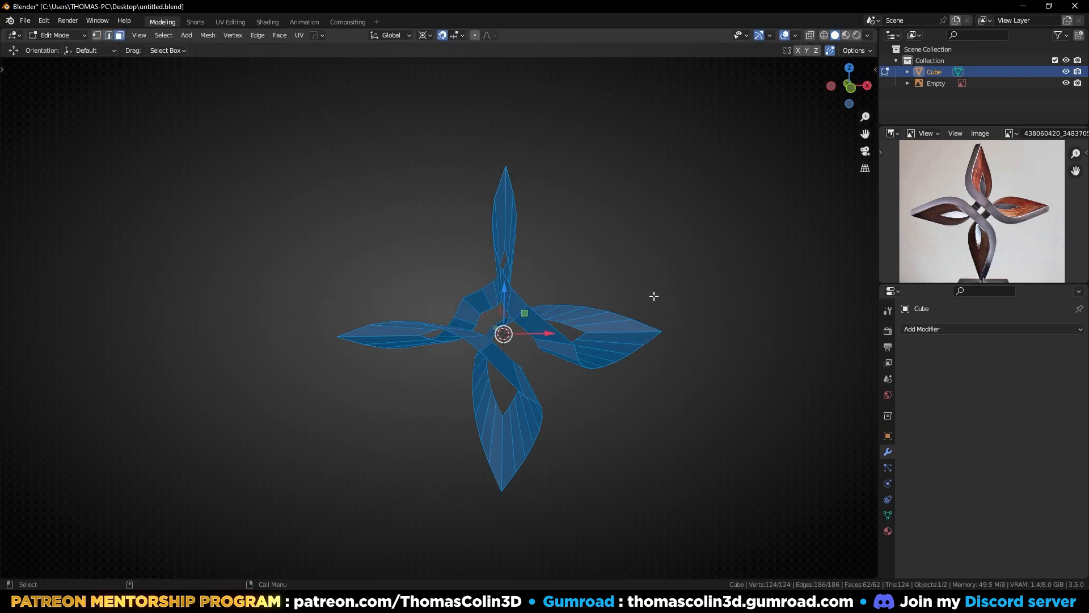
key(shift+n)
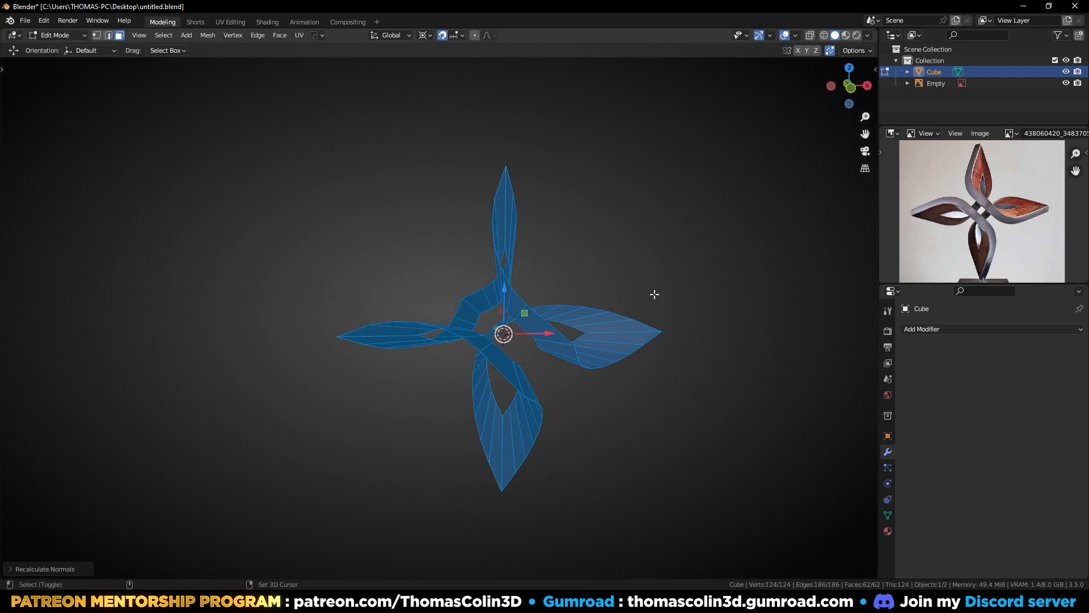
key(Tab)
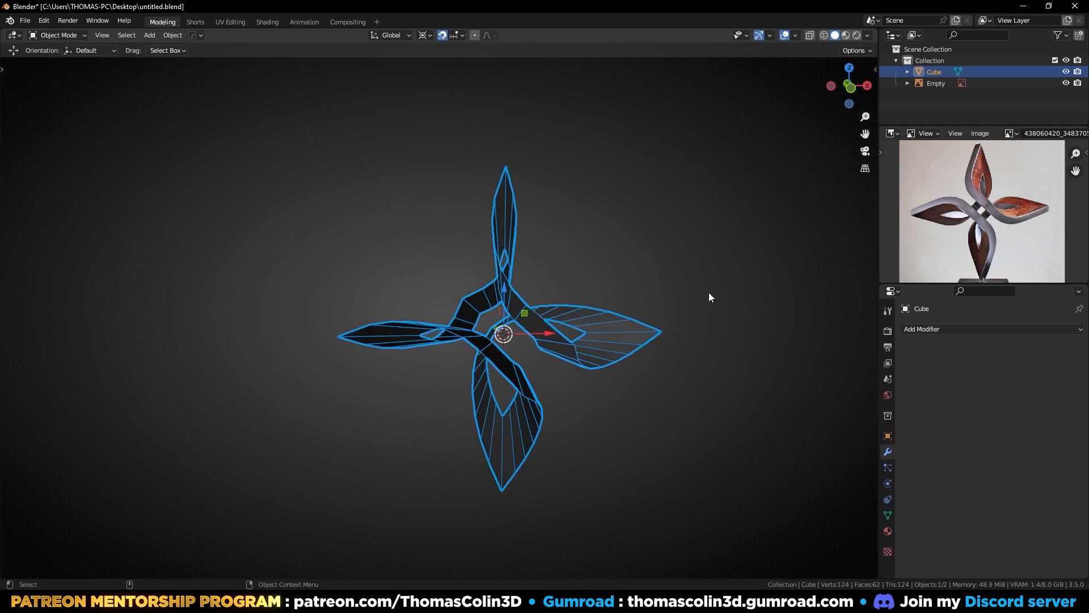
Add a Solidify modifier to the ribbon with an offset of 0 and a thickness of about 0.087 m
key(q)
click(672, 390)
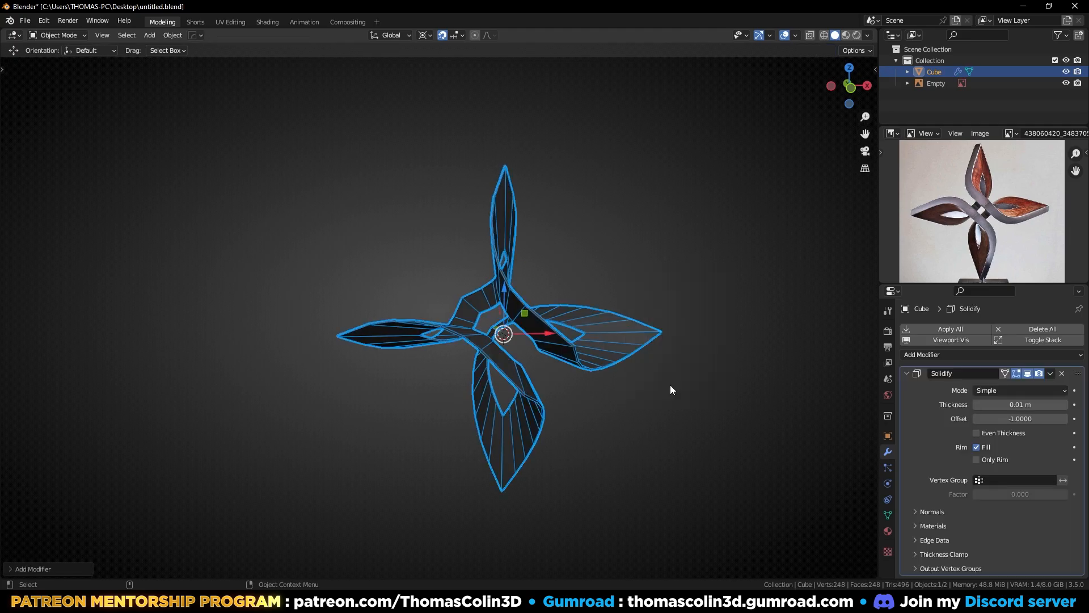
drag(1015, 404, 1067, 404)
click(1024, 418)
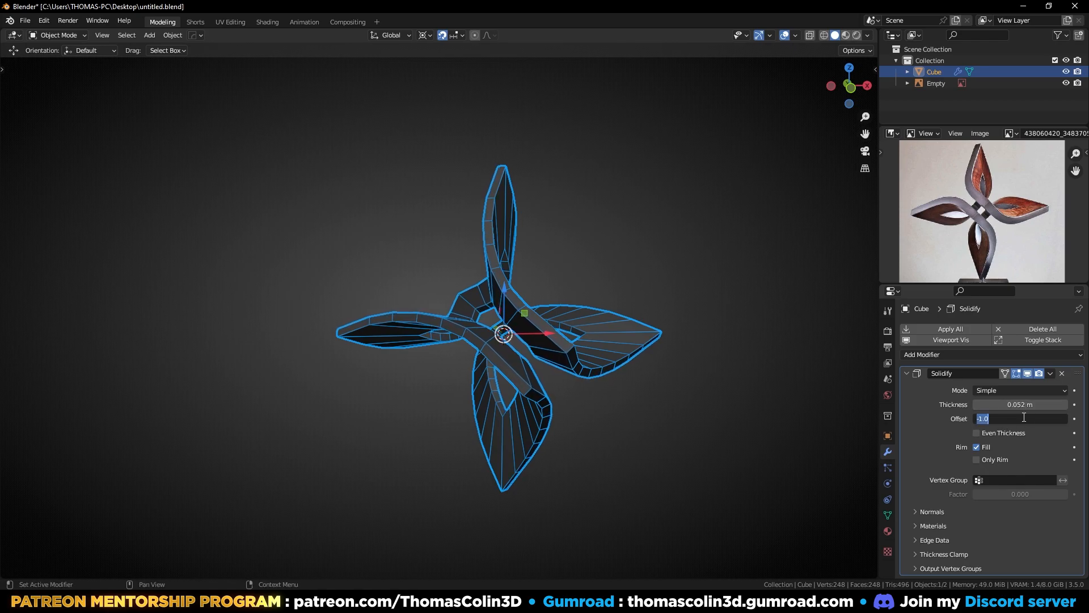
key(Return)
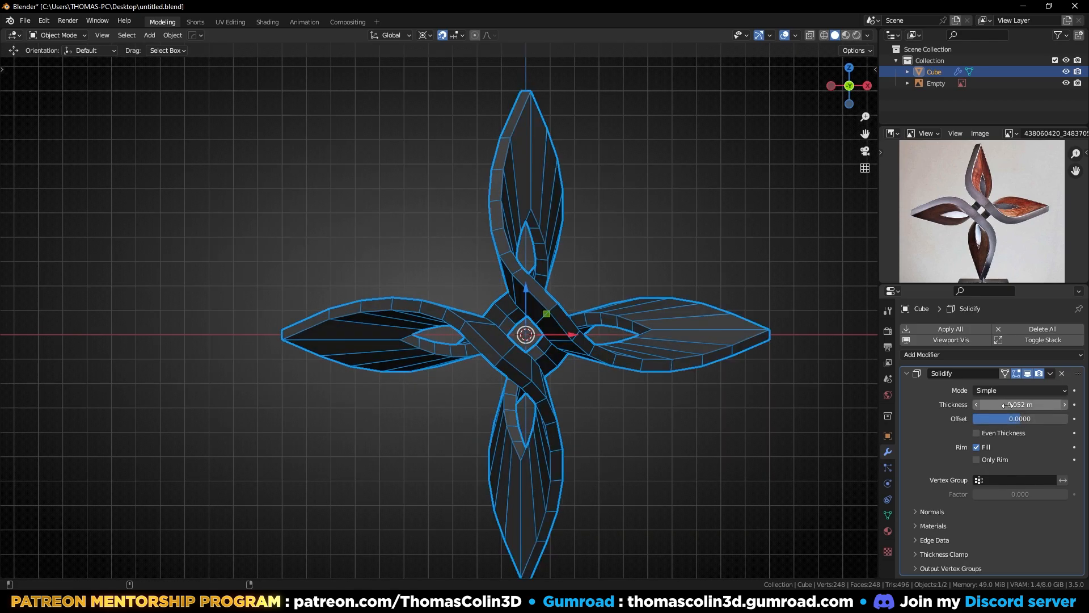
drag(1004, 404, 1039, 404)
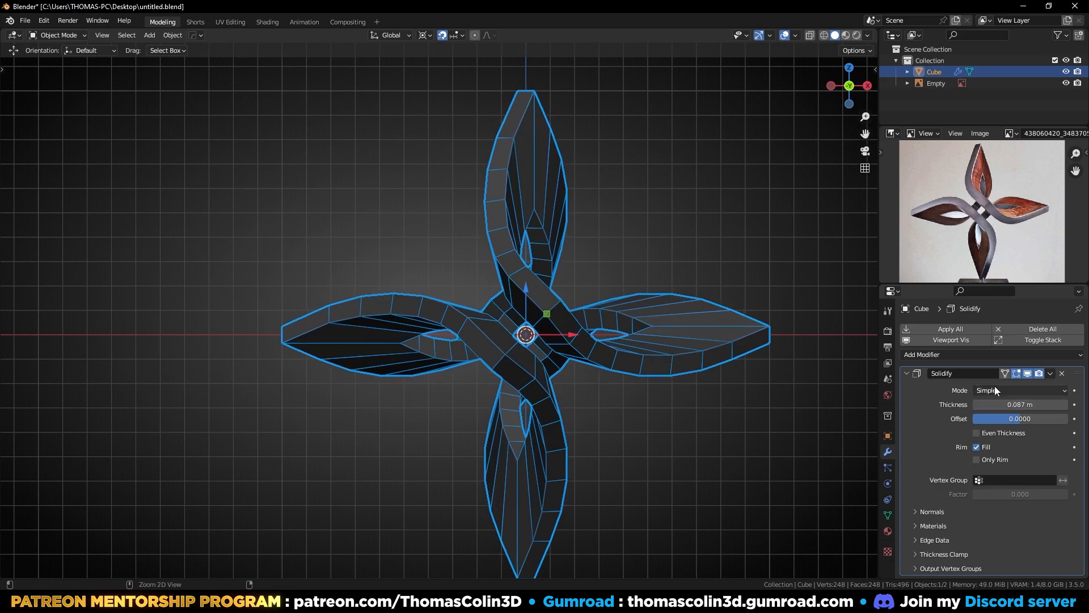
Apply the Solidify modifier and enter Edit Mode on the sculpture
key(ctrl+a)
click(743, 230)
middle_drag(743, 231, 550, 329)
click(614, 297)
key(Tab)
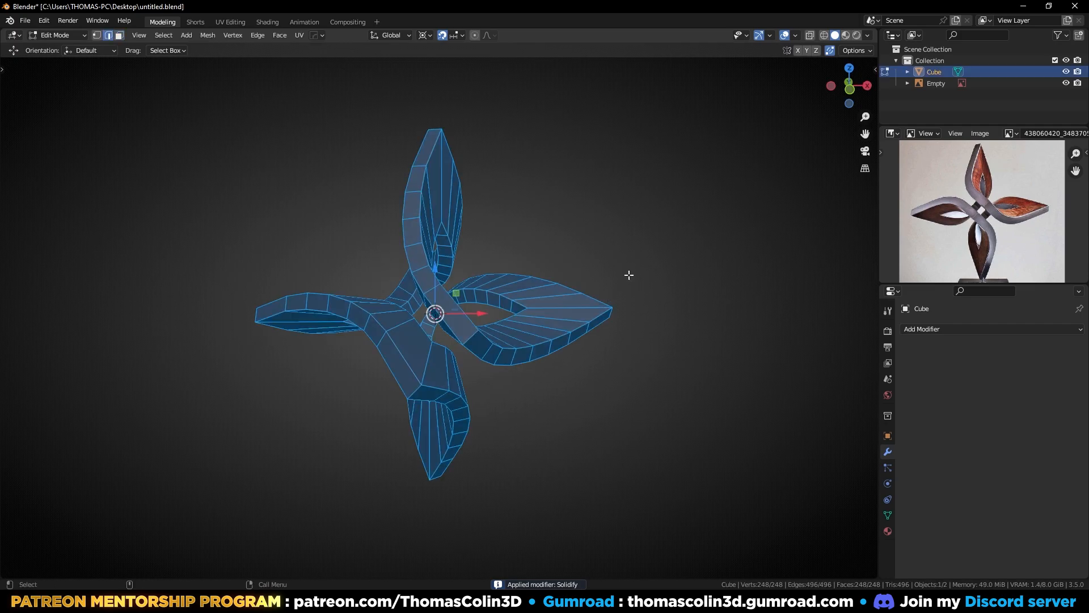
Select all sharp edges of the solidified sculpture with Select Sharp Edges
click(628, 275)
key(q)
click(639, 274)
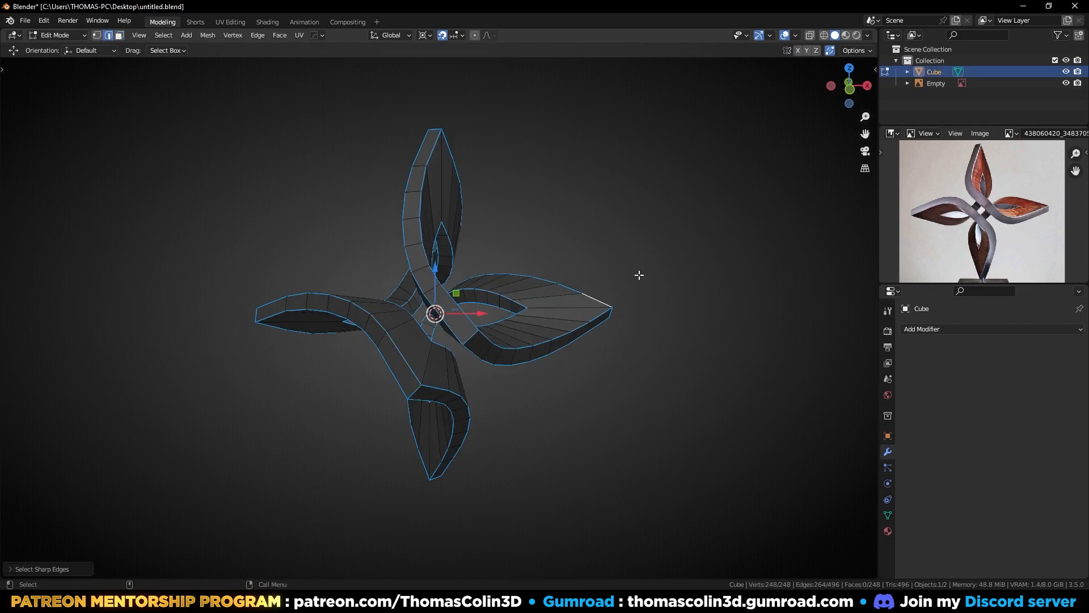
middle_drag(639, 274, 569, 314)
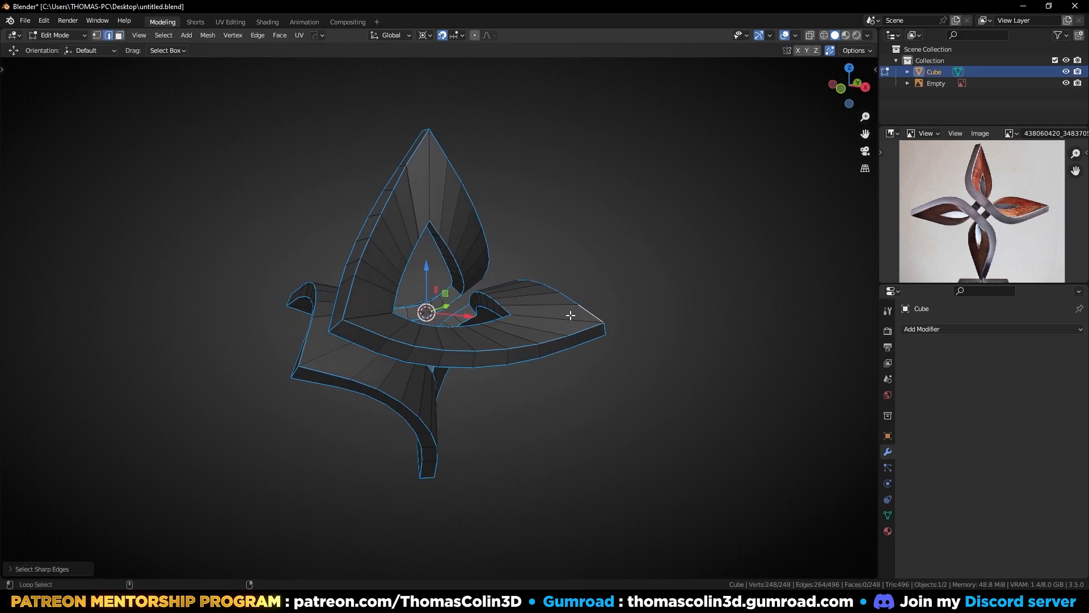
Extend the sharp-edge selection with the remaining miter edges at the ribbon's corners and petal tips
alt+shift+click(322, 356)
alt+shift+click(366, 316)
alt+shift+click(430, 152)
middle_drag(334, 244, 454, 443)
alt+shift+click(526, 367)
alt+shift+click(454, 444)
alt+shift+click(329, 333)
middle_drag(329, 333, 438, 348)
alt+shift+click(331, 291)
Bevel the selected edges about 0.017 m wide with two segments and a sharper profile
scroll(438, 348, up, 3)
key(ctrl+b)
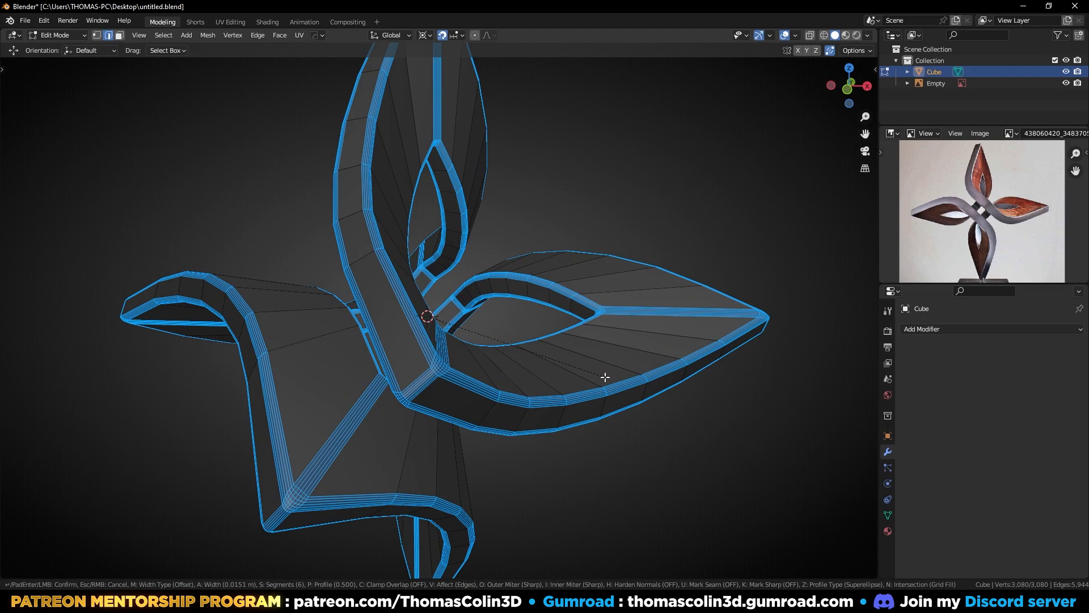
scroll(604, 376, down, 4)
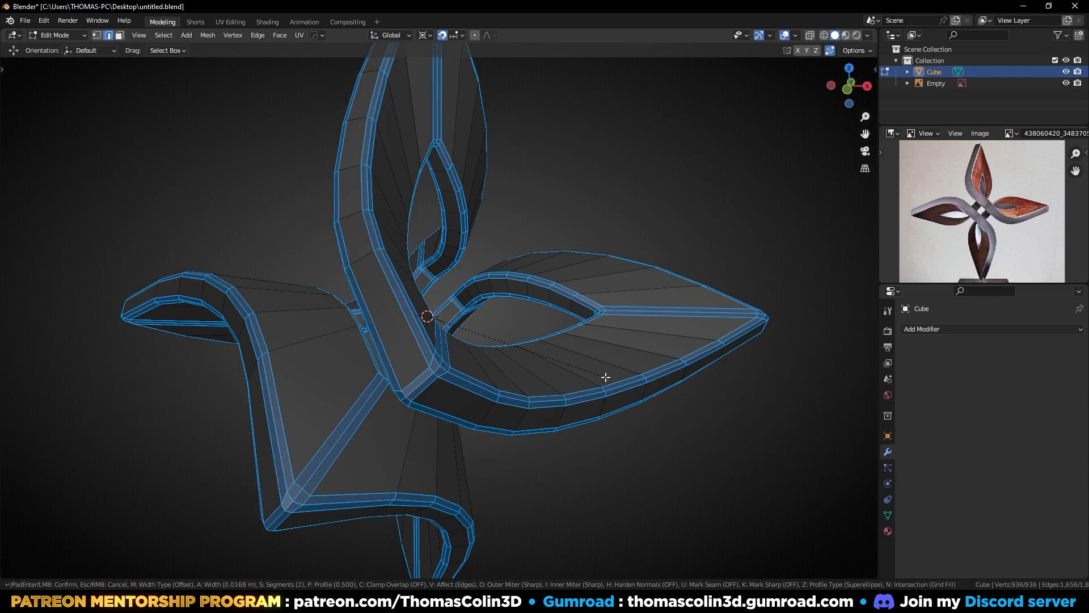
key(p)
click(736, 382)
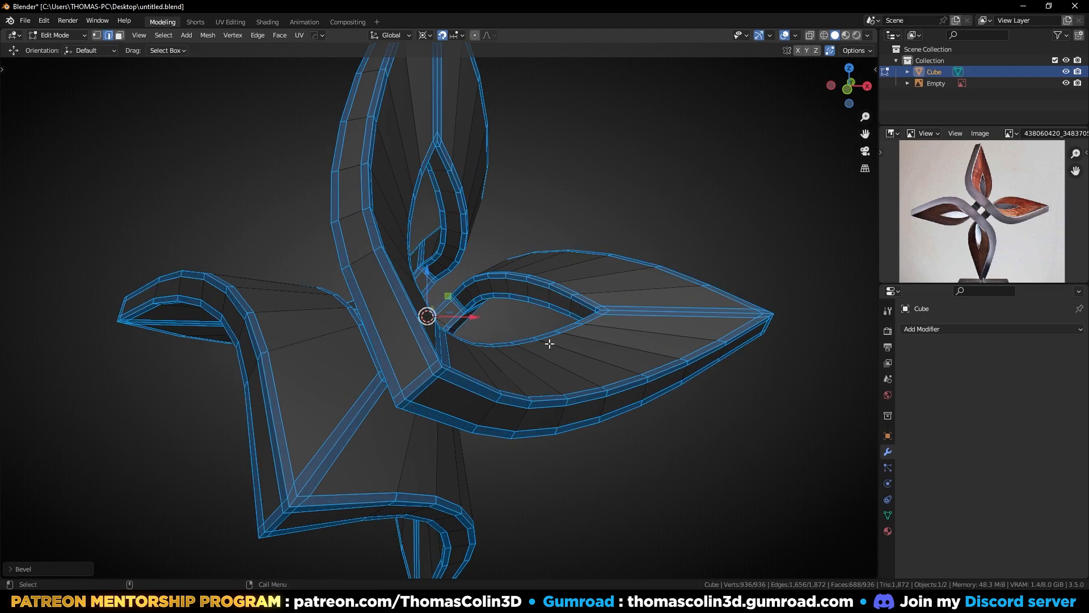
Add two centred edge loops along each of the ribbon's two wide sides
click(557, 349)
key(ctrl+r)
click(558, 352)
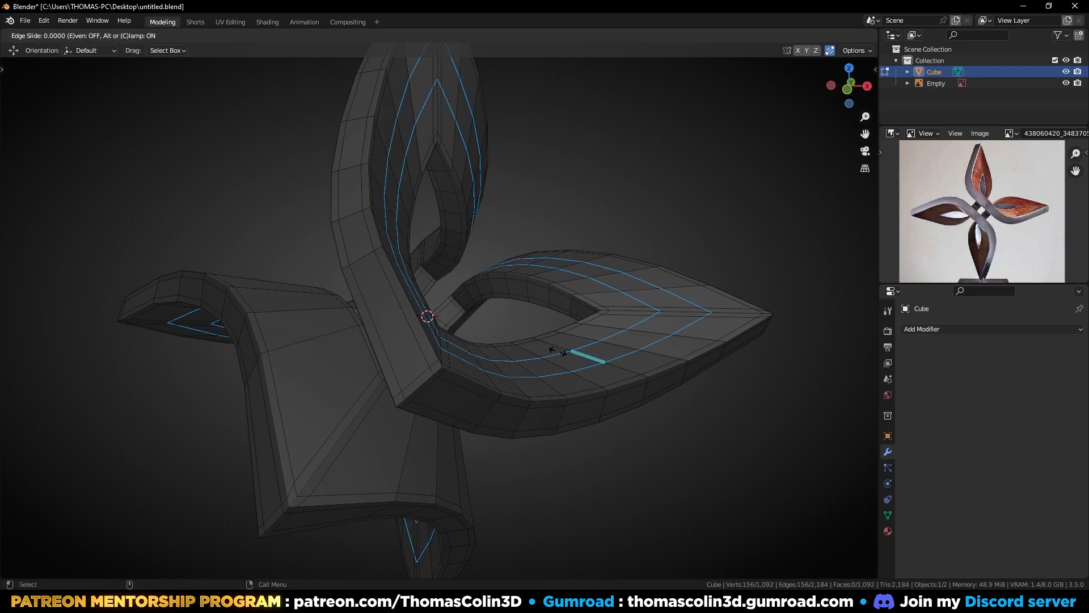
click(359, 434)
key(ctrl+r)
click(361, 435)
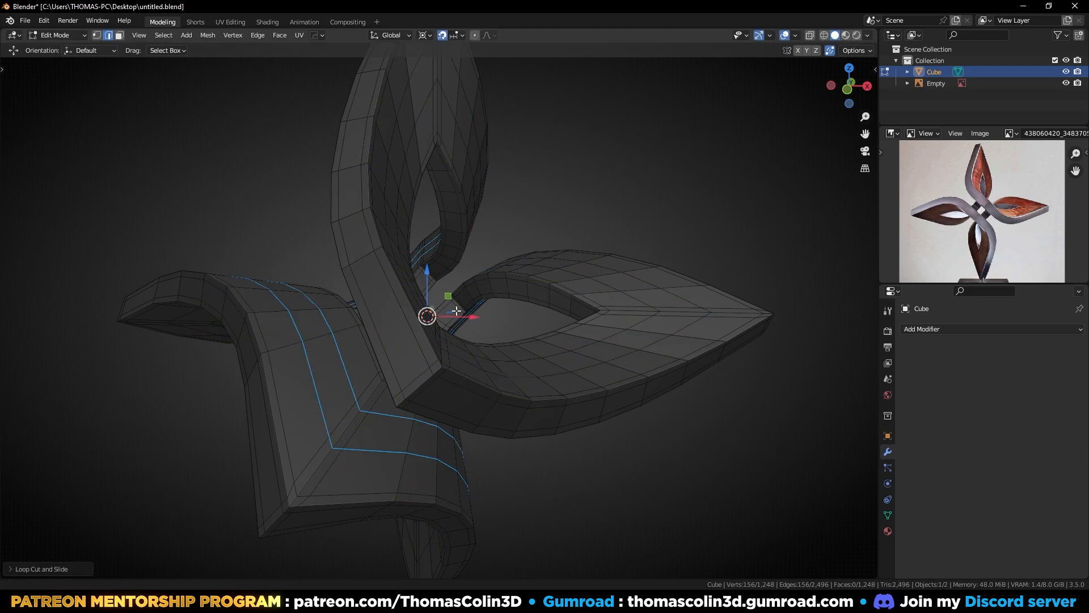
Return to Object Mode, give the sculpture a level 2 Subdivision modifier and compare its front view with the reference
key(Tab)
key(KP_1)
key(ctrl+2)
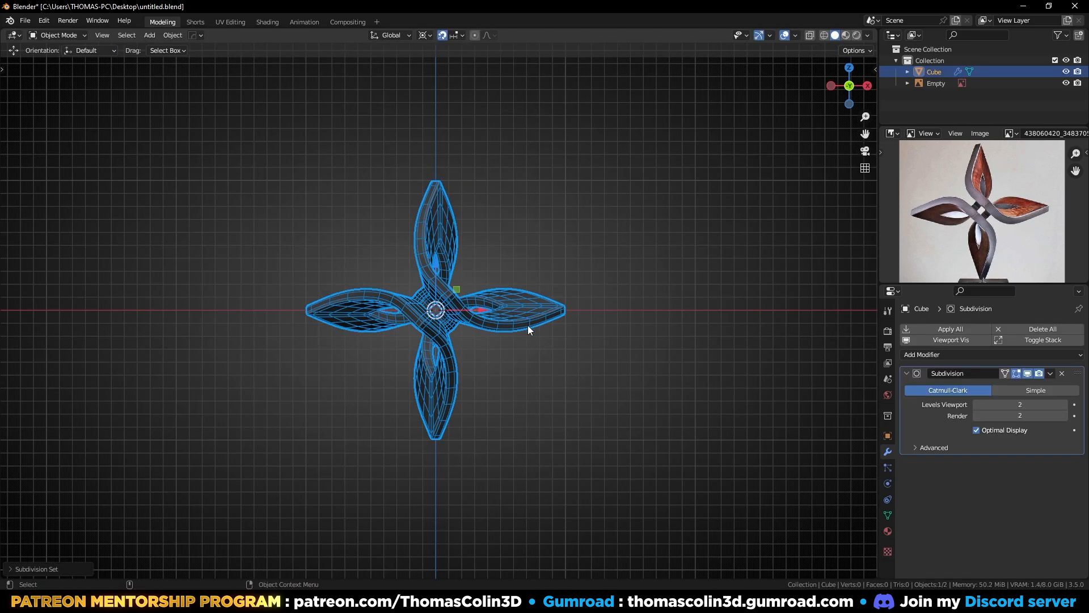
scroll(545, 318, up, 2)
click(602, 215)
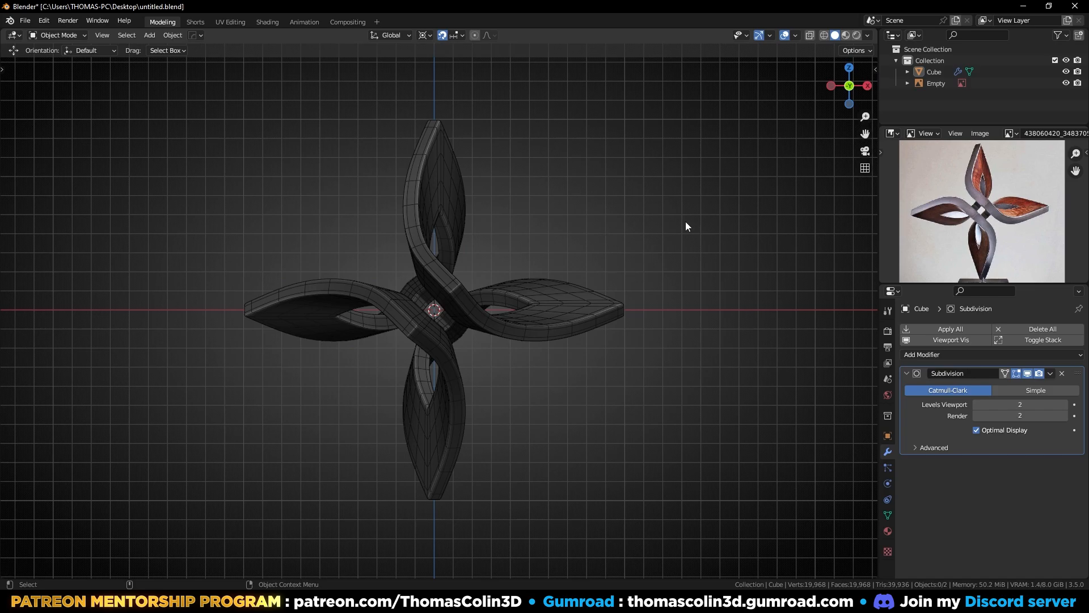
mouse_move(606, 243)
alt+right_down()
mouse_move(627, 294)
mouse_move(529, 290)
alt+right_up()
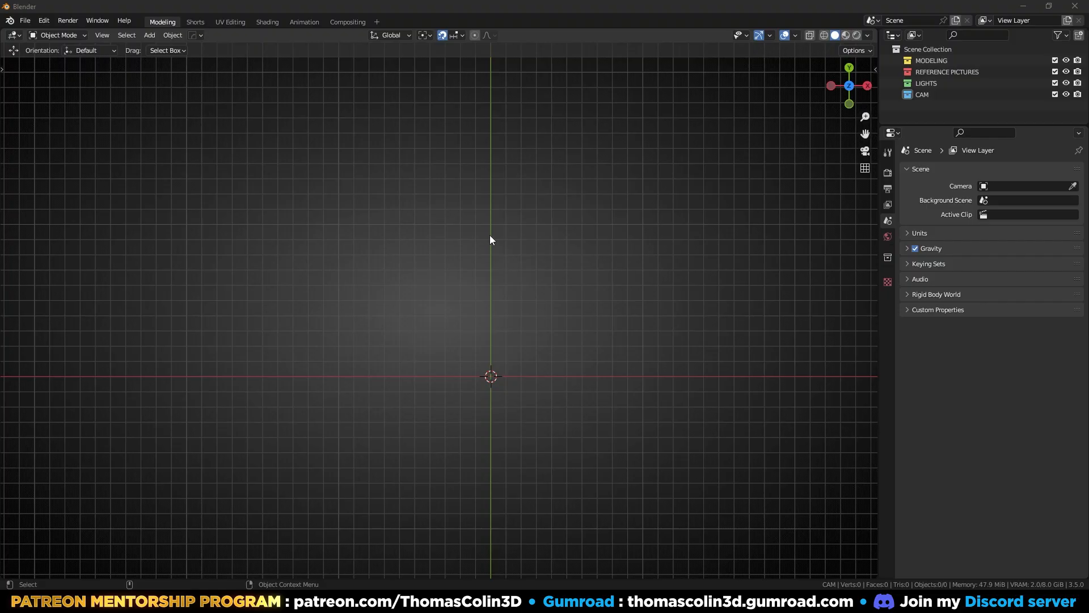
Add a plane in the empty scene and rotate its mesh 45° into a diamond in Edit Mode
key(shift+a)
mouse_move(461, 120)
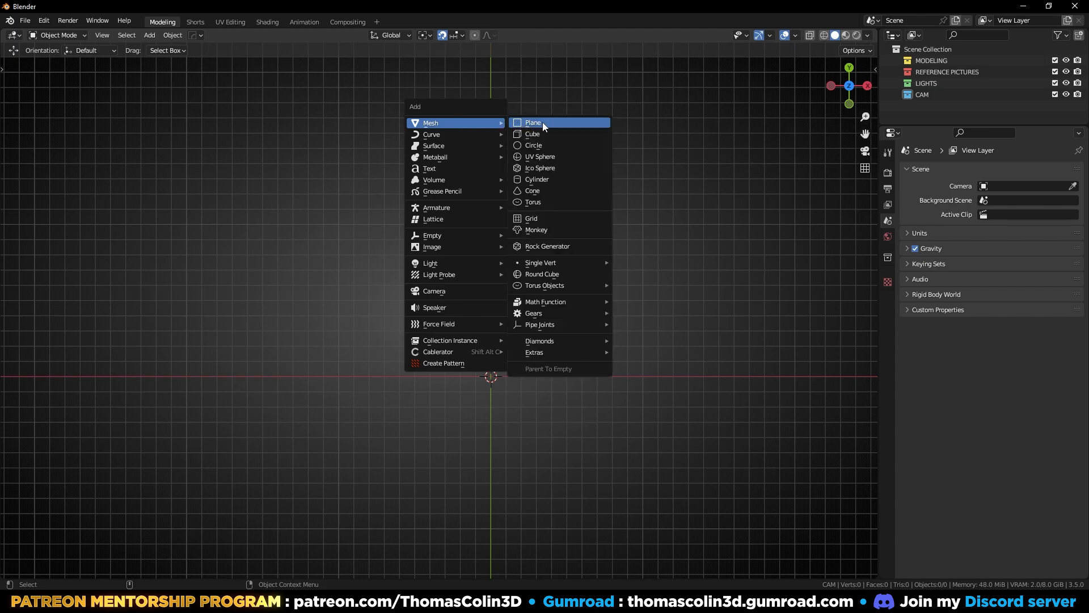
click(543, 122)
key(Tab)
text(r)
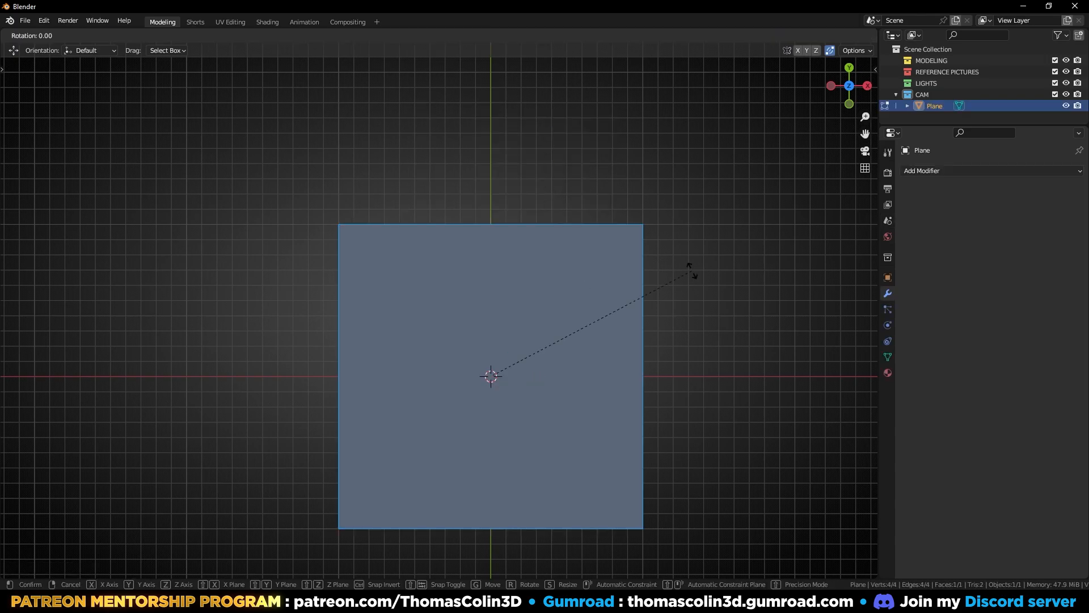
text(45)
key(Return)
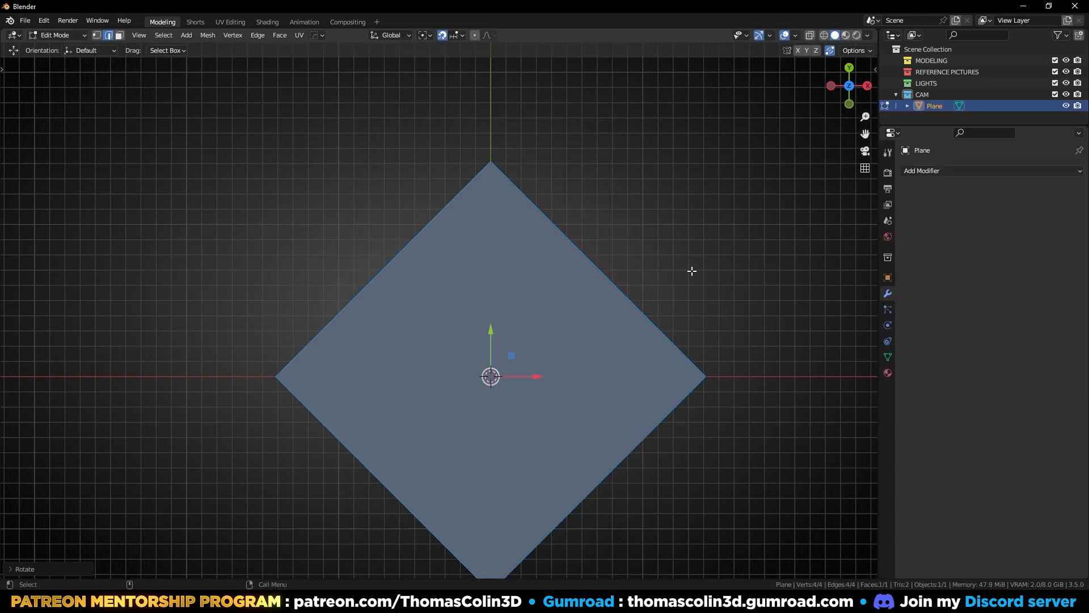
Inset the diamond's face and add two perpendicular centred edge loops across it
key(i)
click(466, 301)
click(554, 298)
key(ctrl+r)
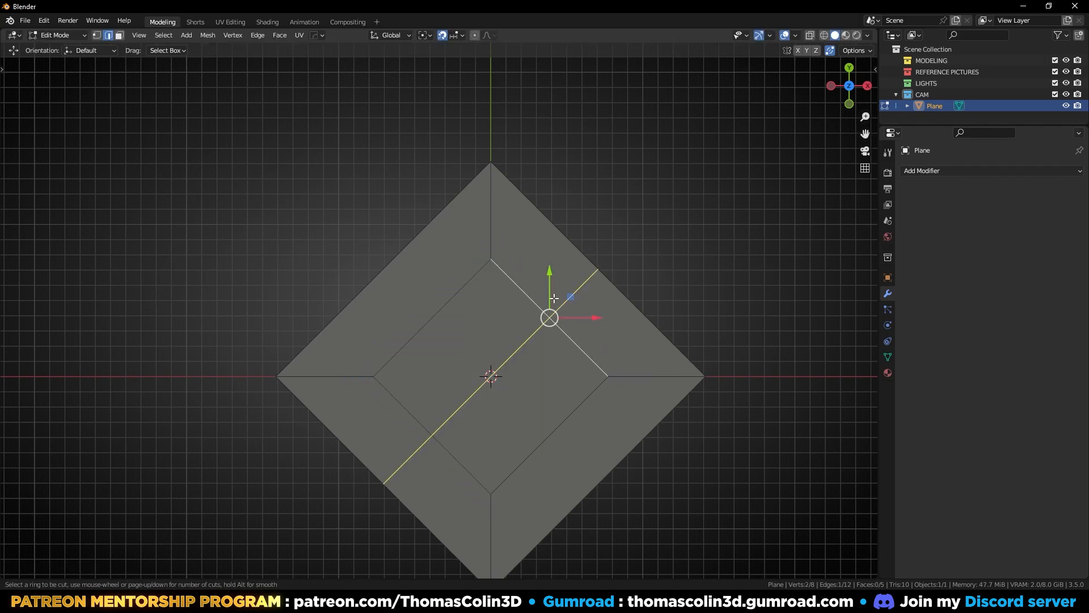
click(553, 298)
right_click(554, 298)
click(506, 353)
key(ctrl+r)
click(506, 353)
right_click(505, 354)
click(696, 197)
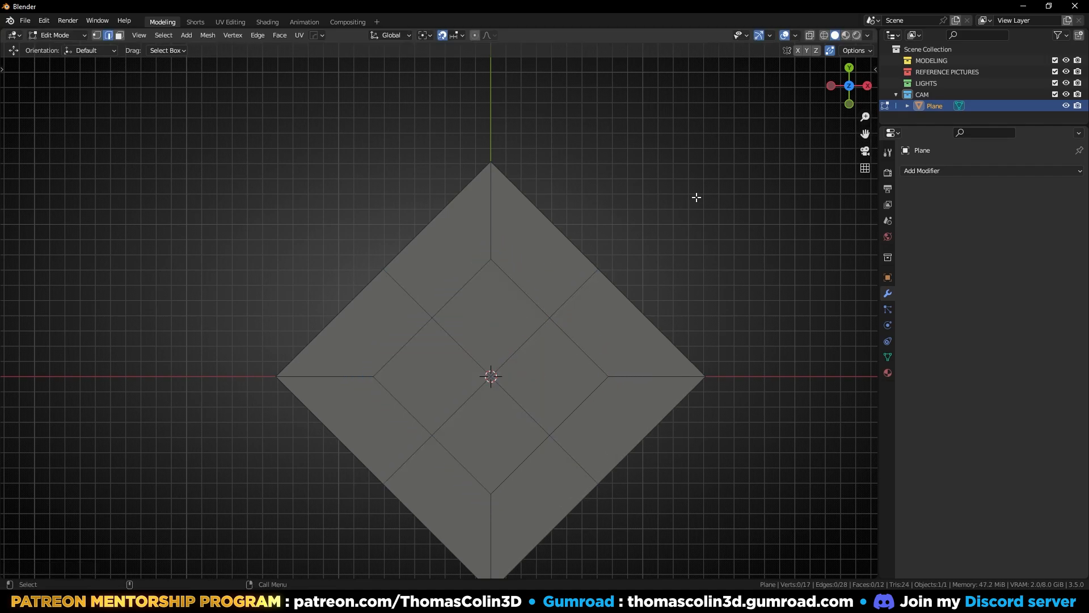
Delete the four inner faces and scale the hole's border up by about 1.1
key(3)
drag(443, 341, 537, 397)
key(x)
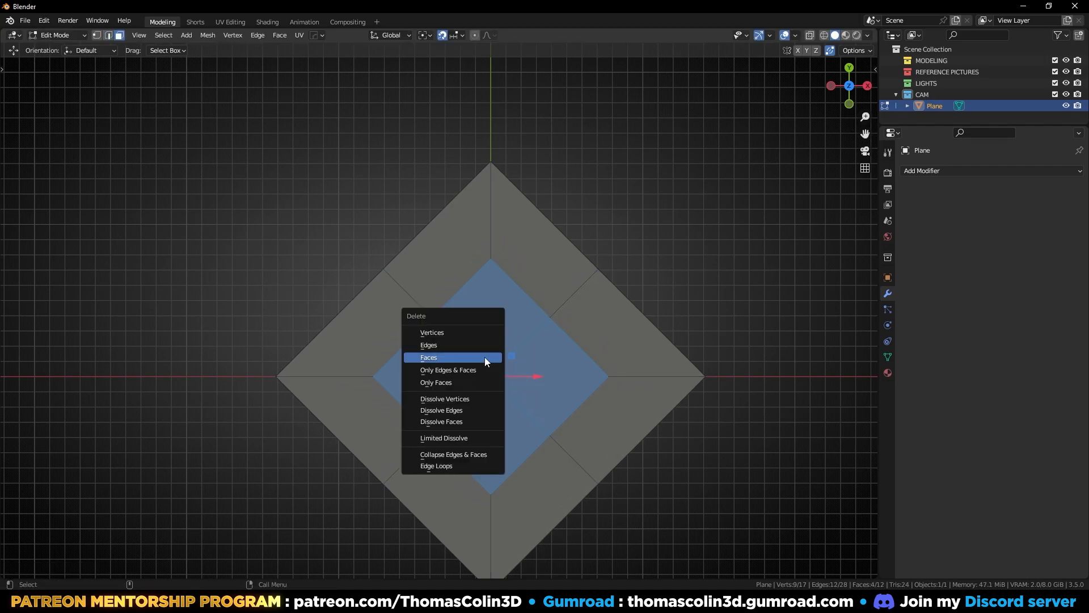
click(484, 358)
key(s)
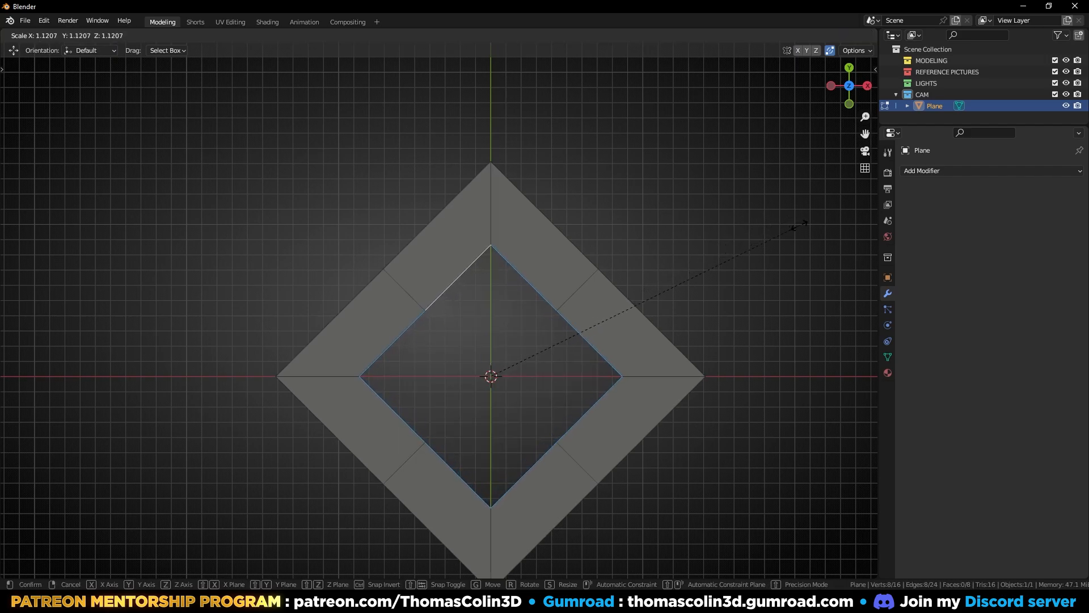
click(798, 223)
Delete the lower half and the upper-left side of the frame, keeping only its two upper-right faces
click(662, 292)
drag(274, 407, 719, 525)
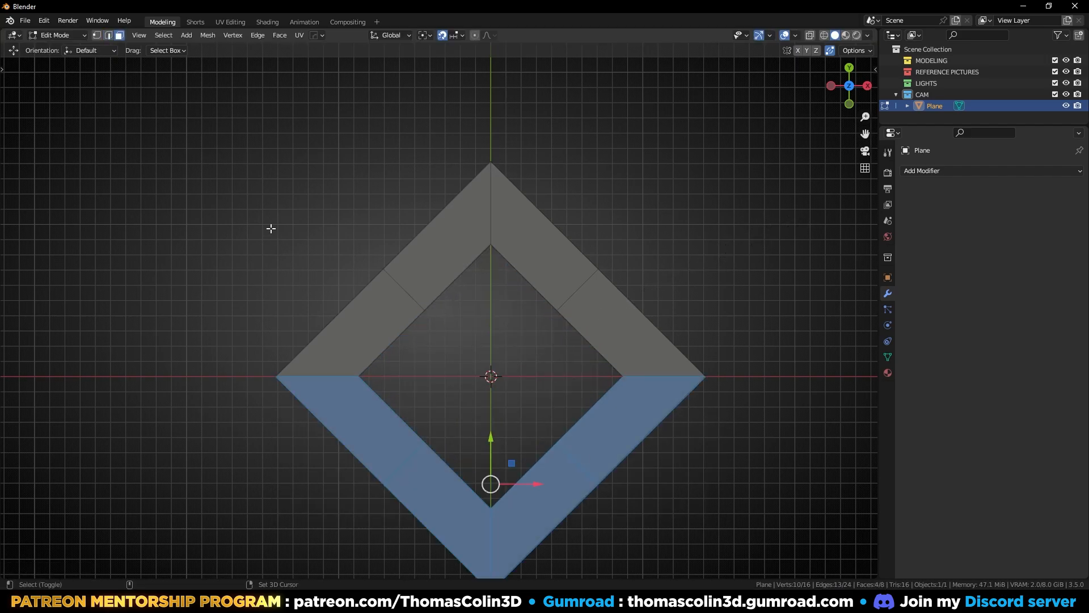
shift+drag(270, 225, 438, 353)
key(x)
click(442, 356)
Raise the strip's end edge on the X axis along Z in front view, with increment snapping on
middle_drag(443, 355, 675, 318)
key(2)
click(677, 322)
key(KP_1)
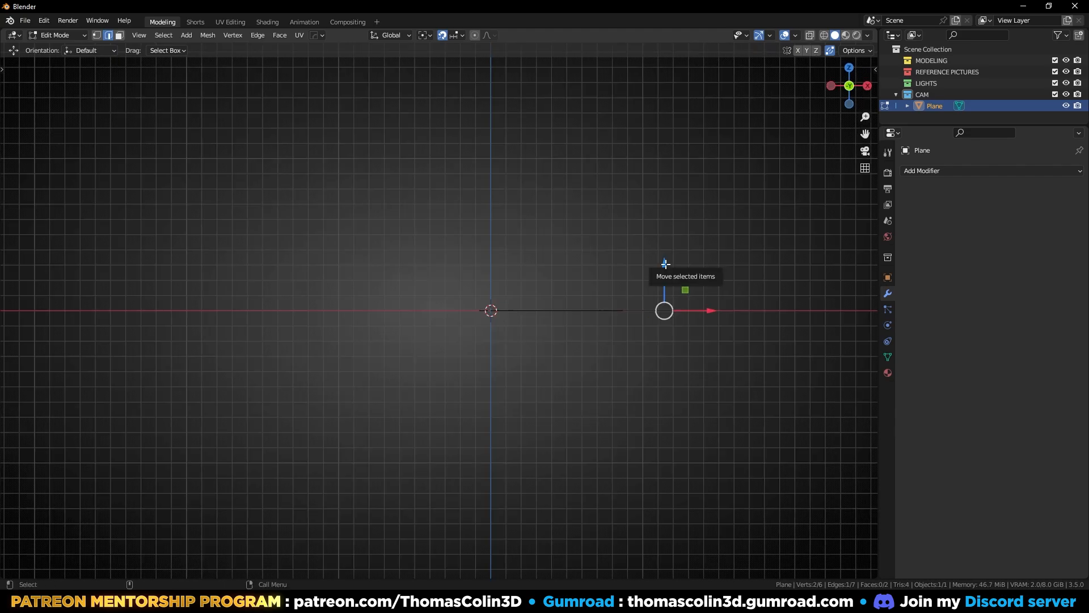
drag(663, 261, 656, 149)
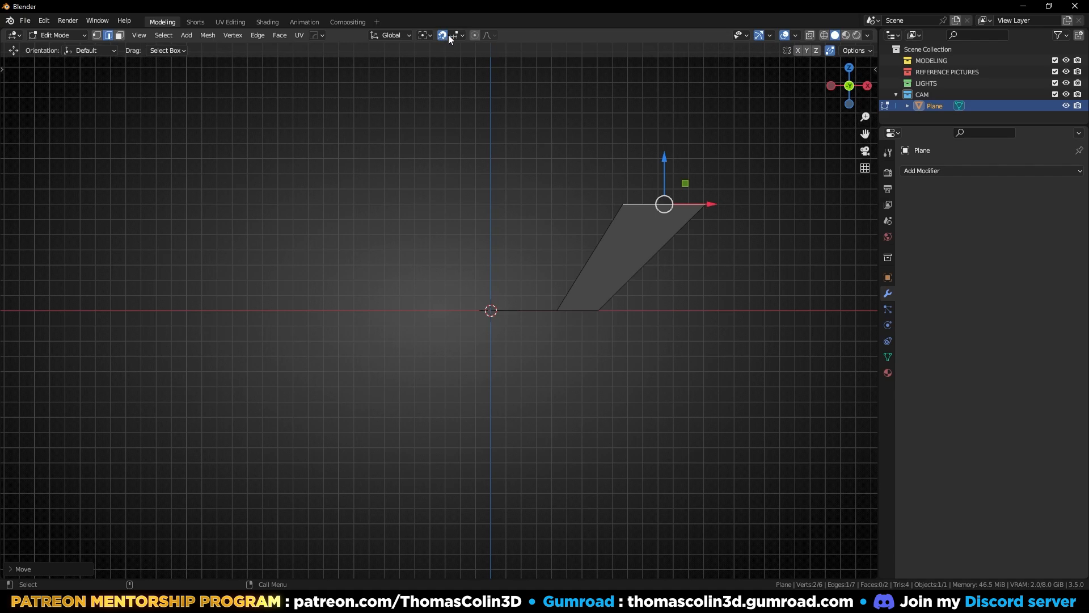
click(455, 36)
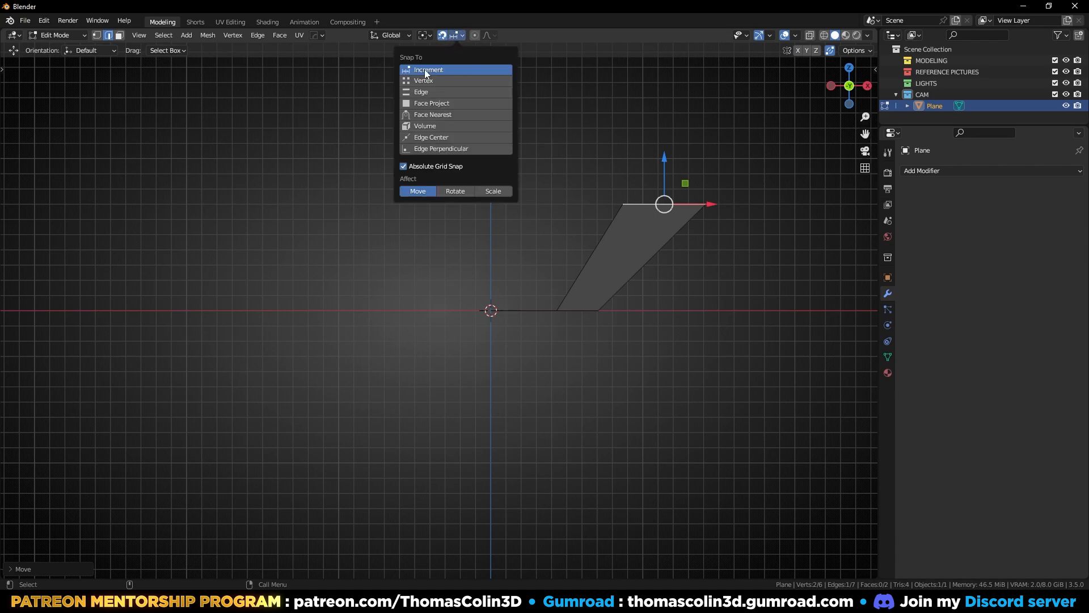
Add a plain axes empty at the world origin in Object Mode and scale it to about 1.73
key(Tab)
click(547, 193)
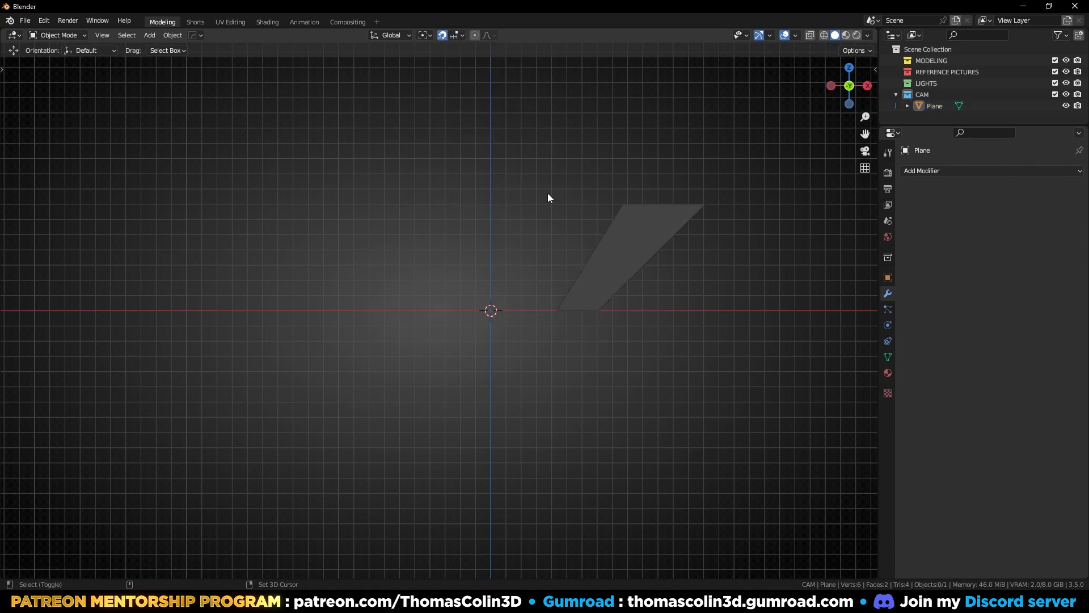
key(shift+a)
mouse_move(523, 304)
click(592, 304)
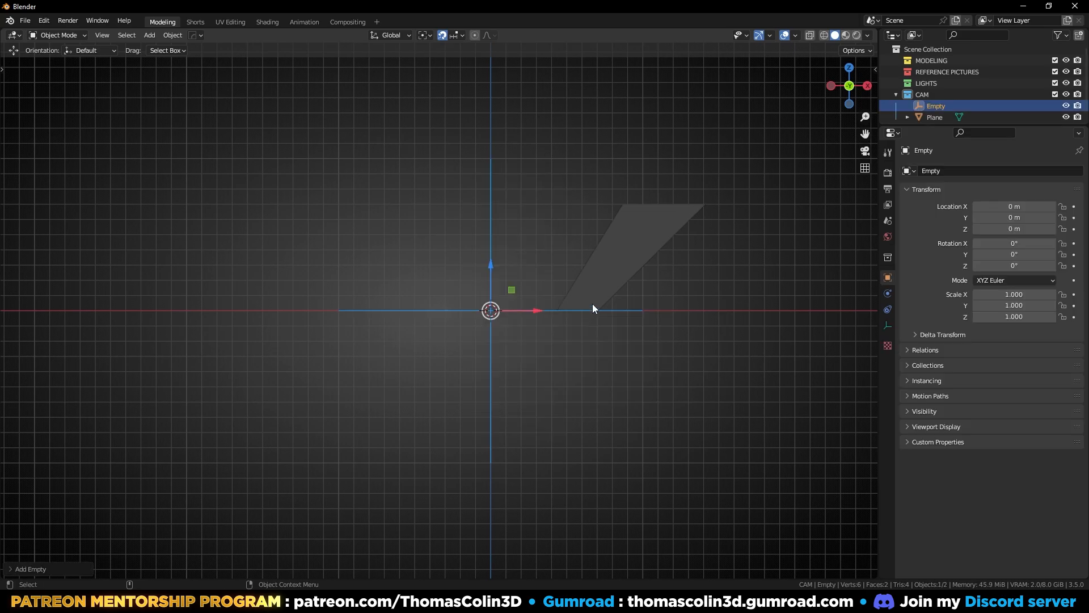
key(s)
click(723, 236)
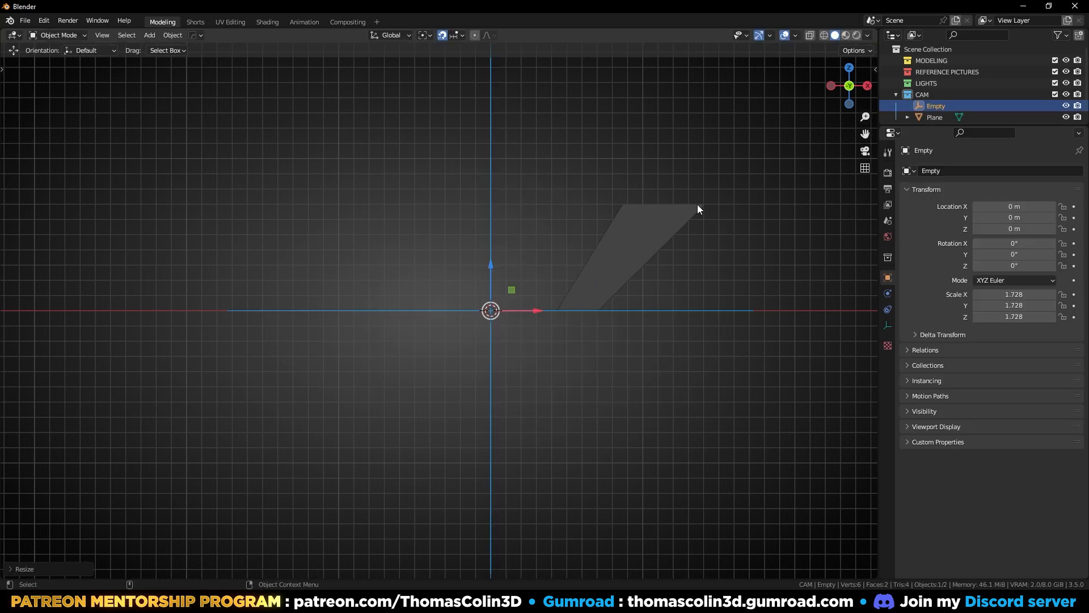
Rotate the empty 45° around the Y axis as a diagonal guide
text(ry)
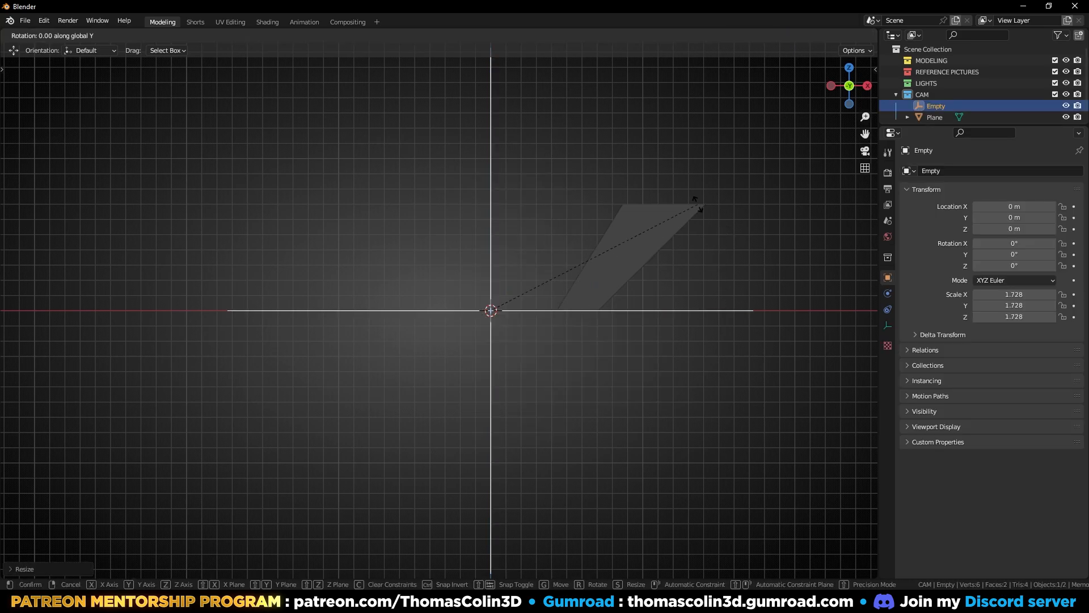
text(45)
key(Return)
Rotate the strip's raised end edge by -45° around the Y axis in Edit Mode
click(697, 205)
key(Tab)
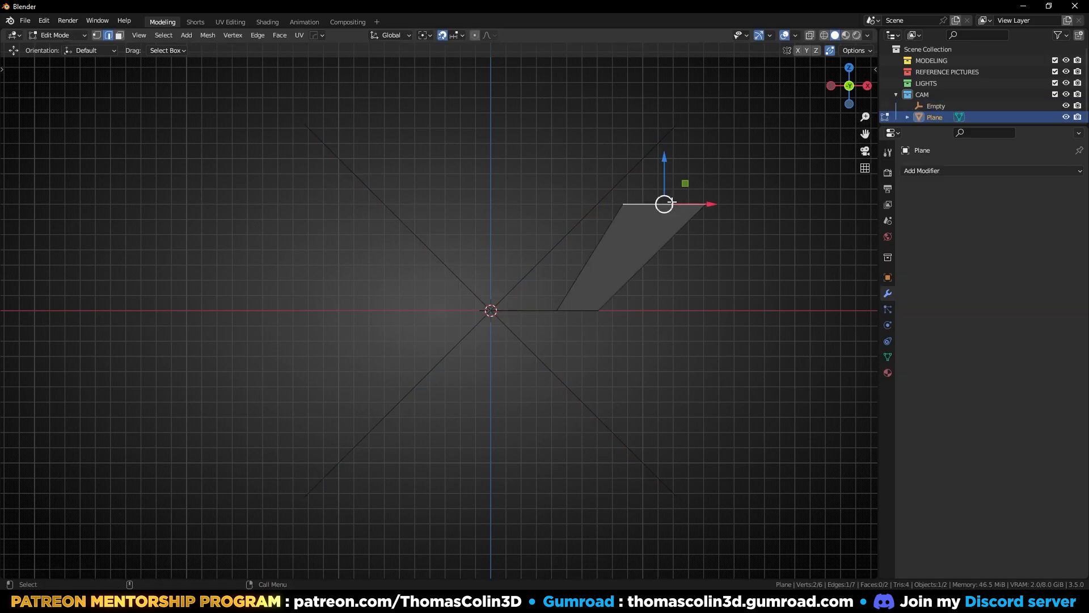
key(r)
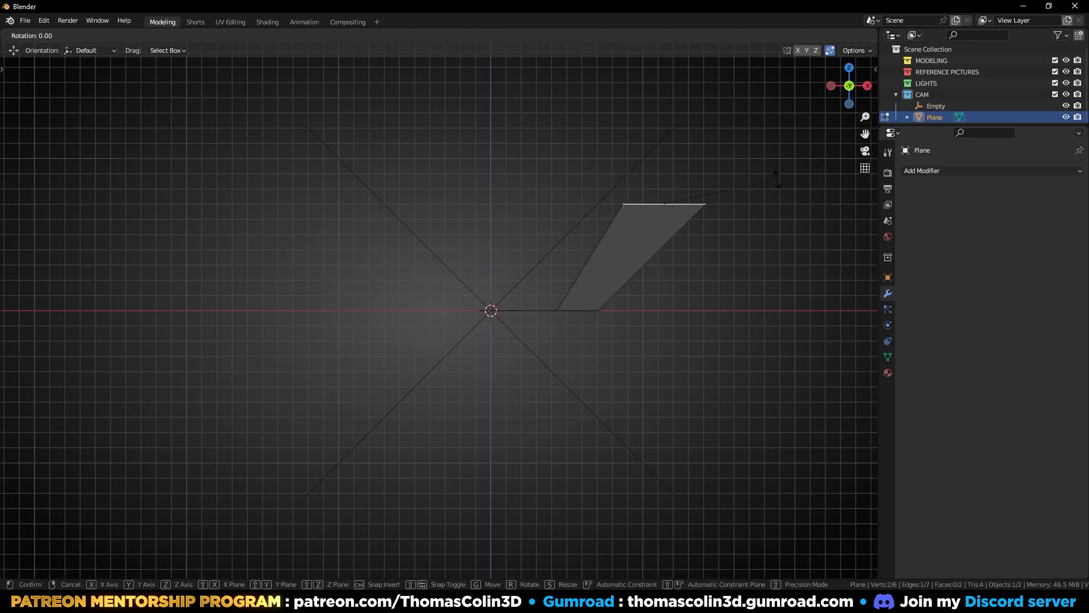
text(y)
text(-45)
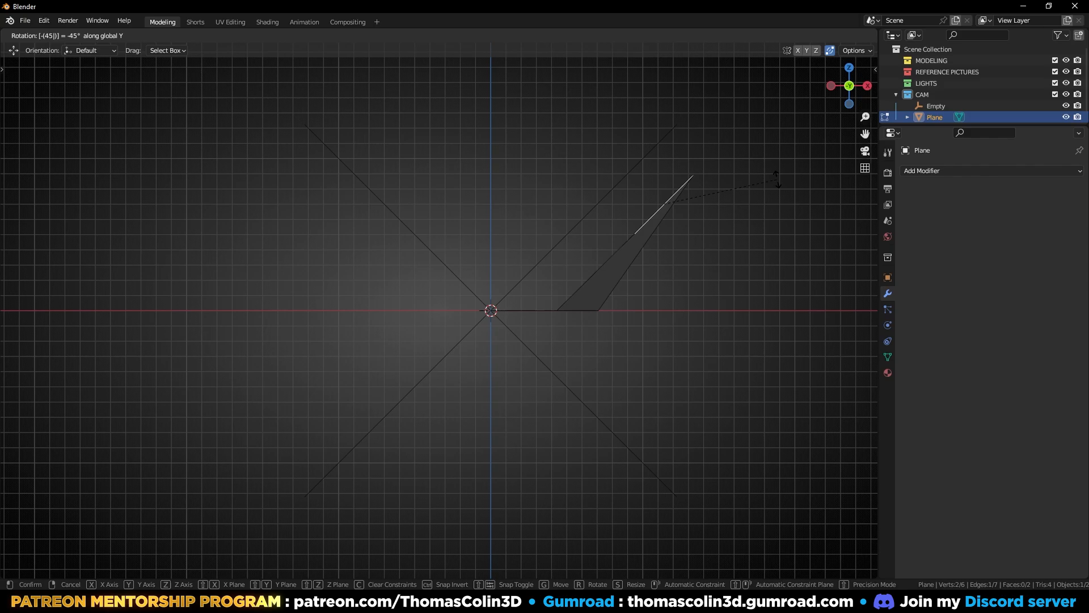
key(Return)
Move the tilted end edge along X until it lies on the empty's diagonal
drag(710, 203, 643, 202)
click(697, 234)
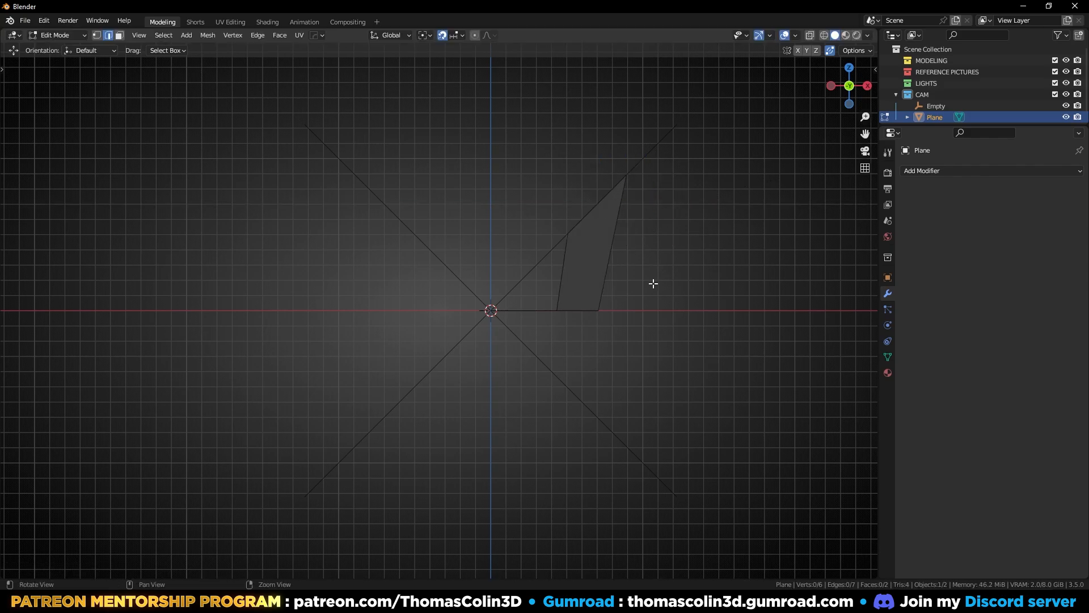
scroll(652, 285, up, 1)
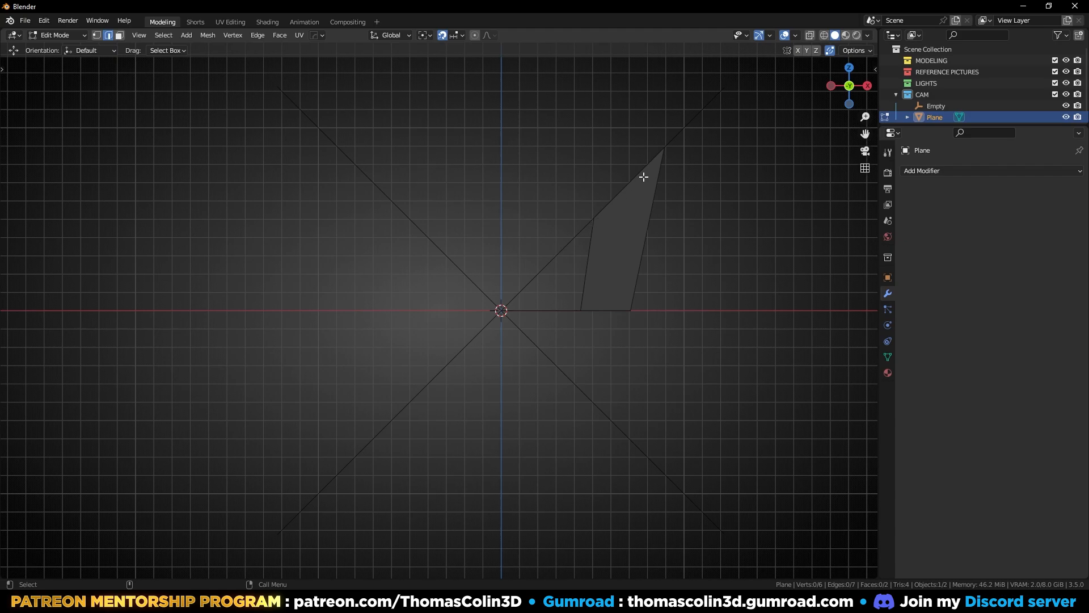
Move the whole plane object up along Z and set its origin to the 3D cursor
key(Tab)
drag(501, 270, 514, 231)
right_click(504, 253)
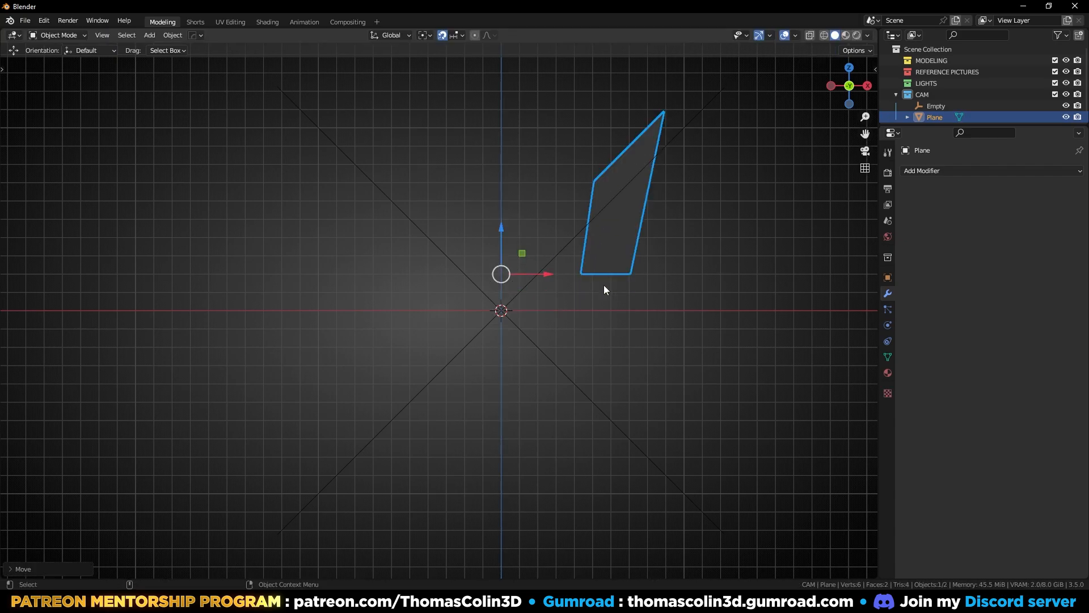
scroll(588, 278, down, 1)
right_click(583, 255)
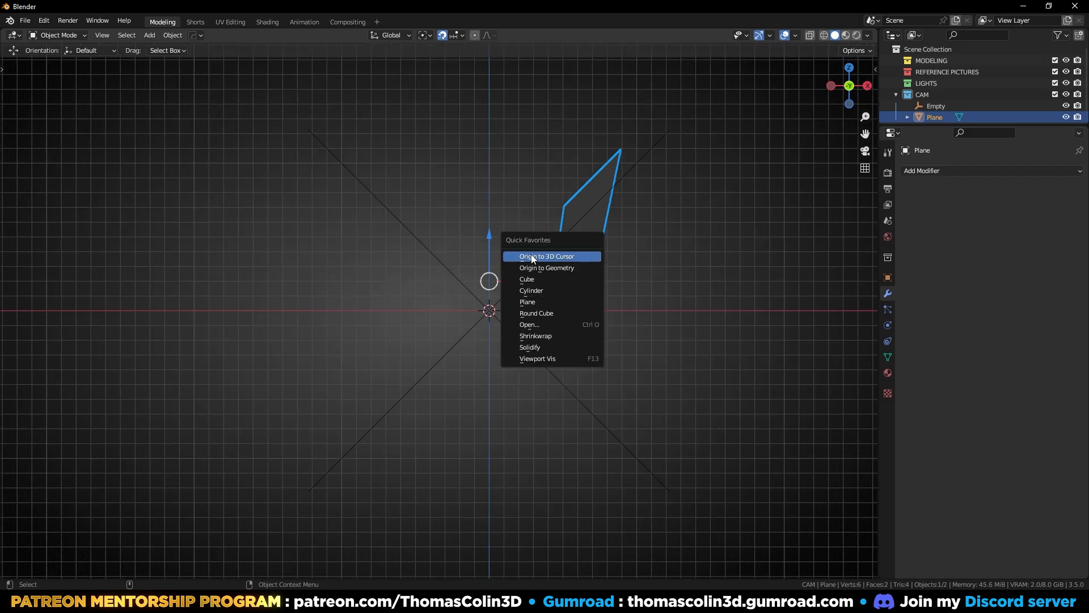
click(554, 262)
Snap the 3D cursor to the outer corner vertex of the strip's flat end on the Y axis
middle_drag(626, 271, 511, 304)
key(Tab)
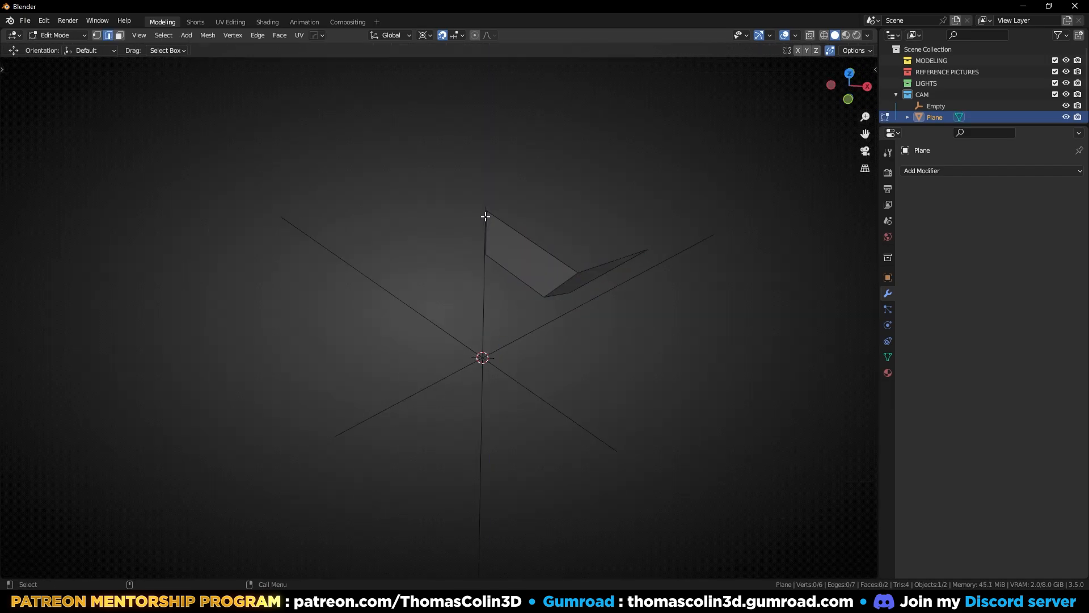
key(1)
click(487, 211)
key(shift+s)
click(531, 152)
Set the transform pivot to the 3D cursor in Object Mode and rotate the strip 45° around the Y axis
key(Tab)
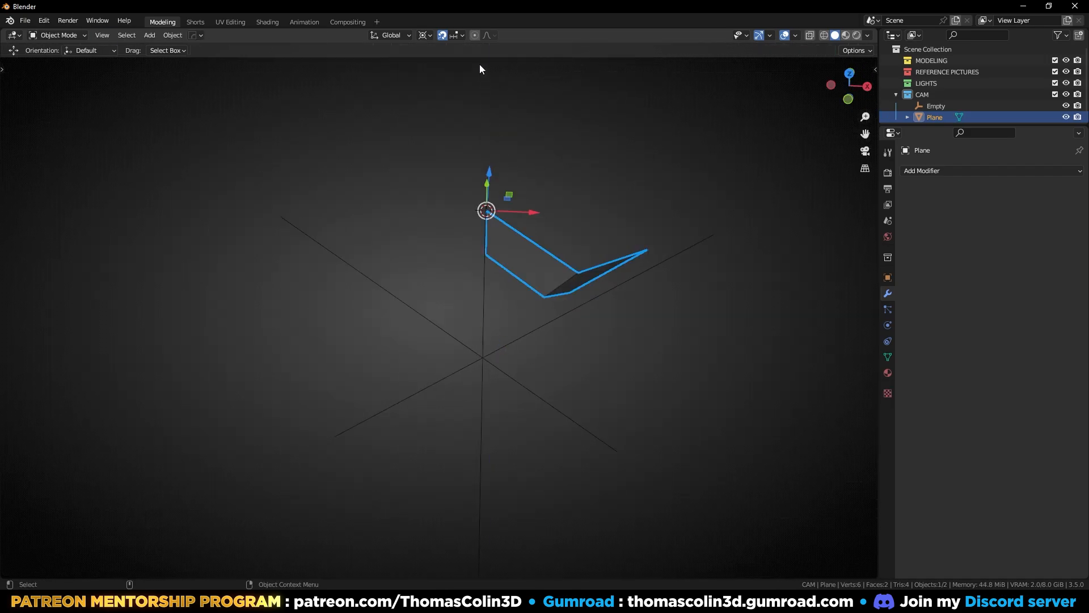
click(424, 36)
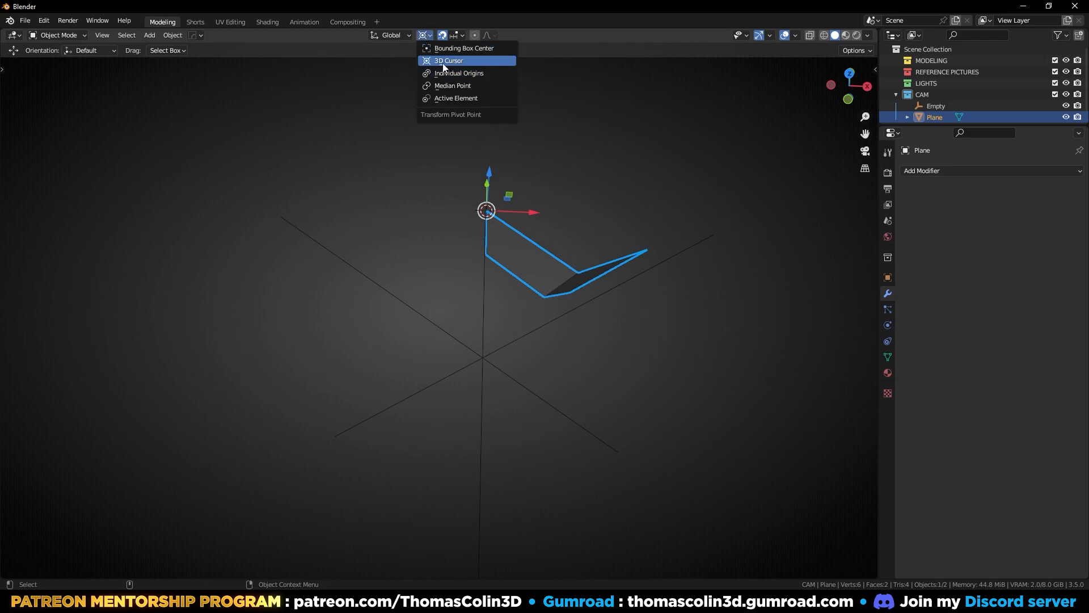
click(440, 61)
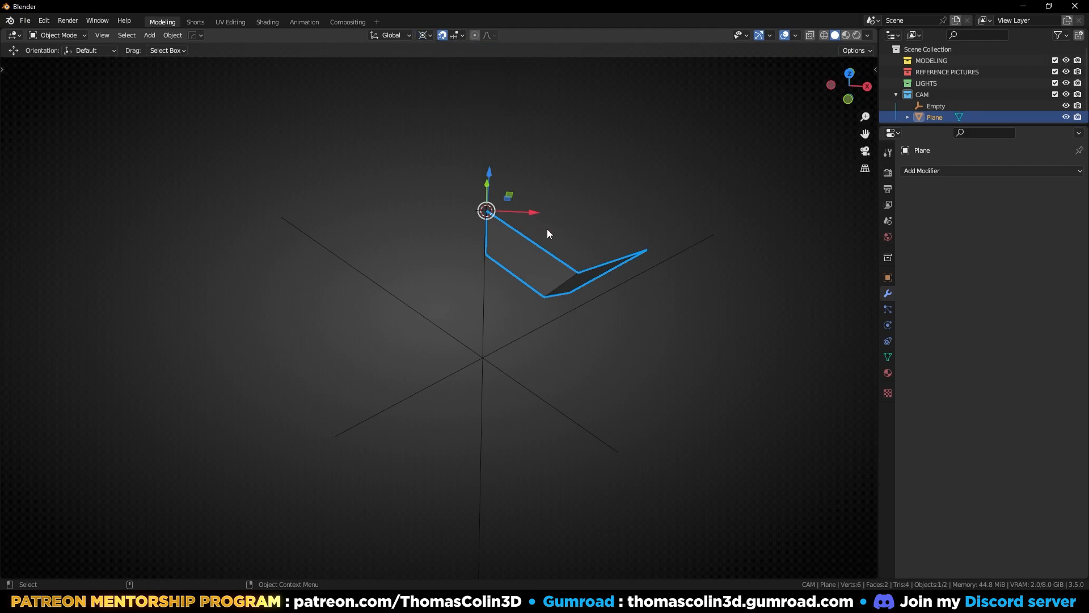
text(ry)
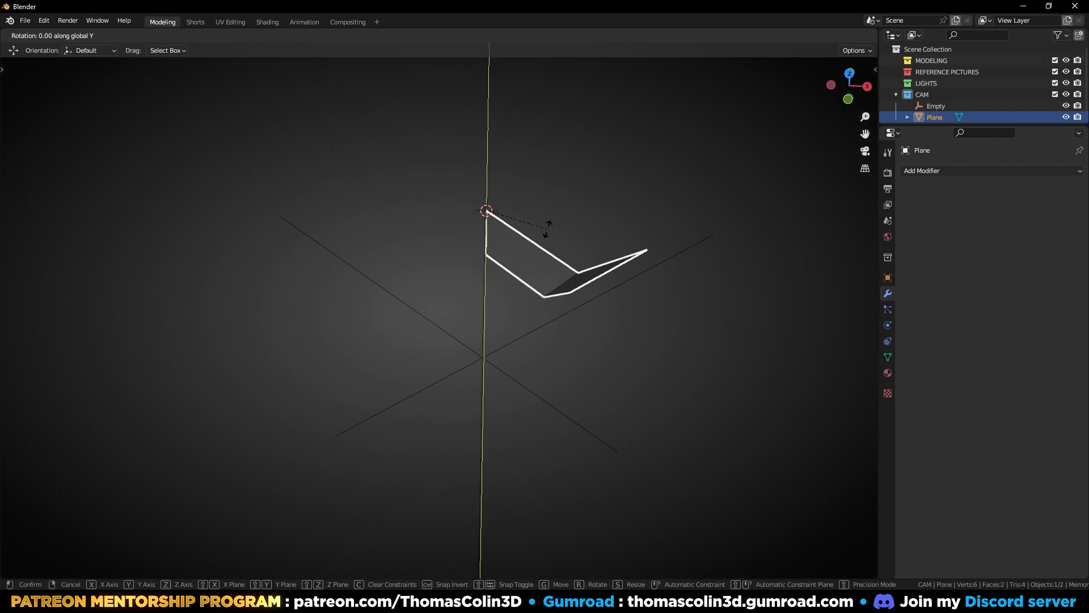
text(45)
key(Return)
Add a Mirror modifier to the strip and mirror it on both the X and Z axes
key(KP_1)
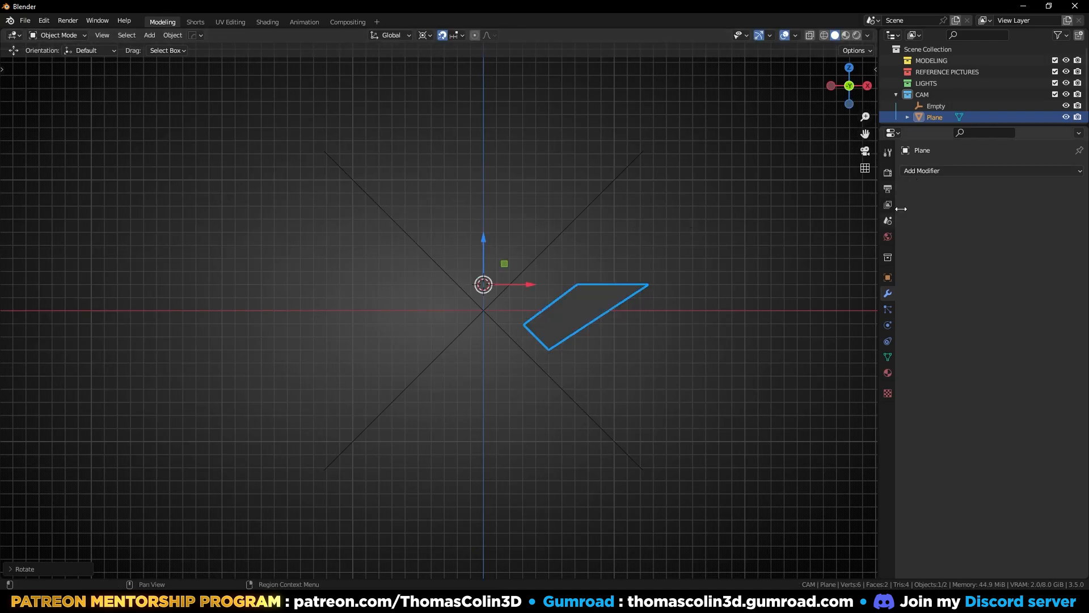
click(908, 171)
click(858, 302)
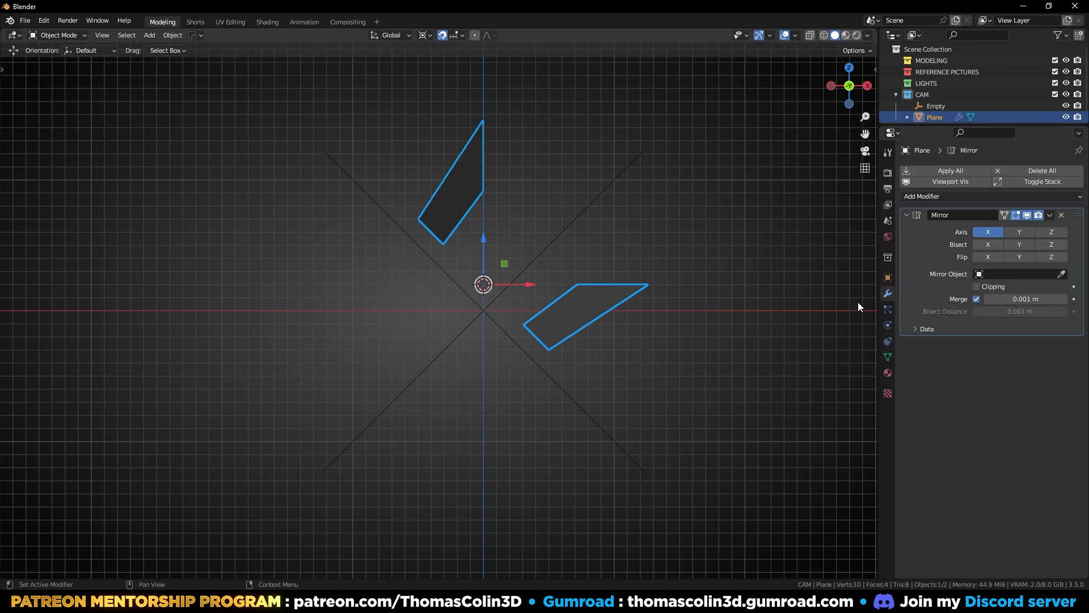
click(1053, 232)
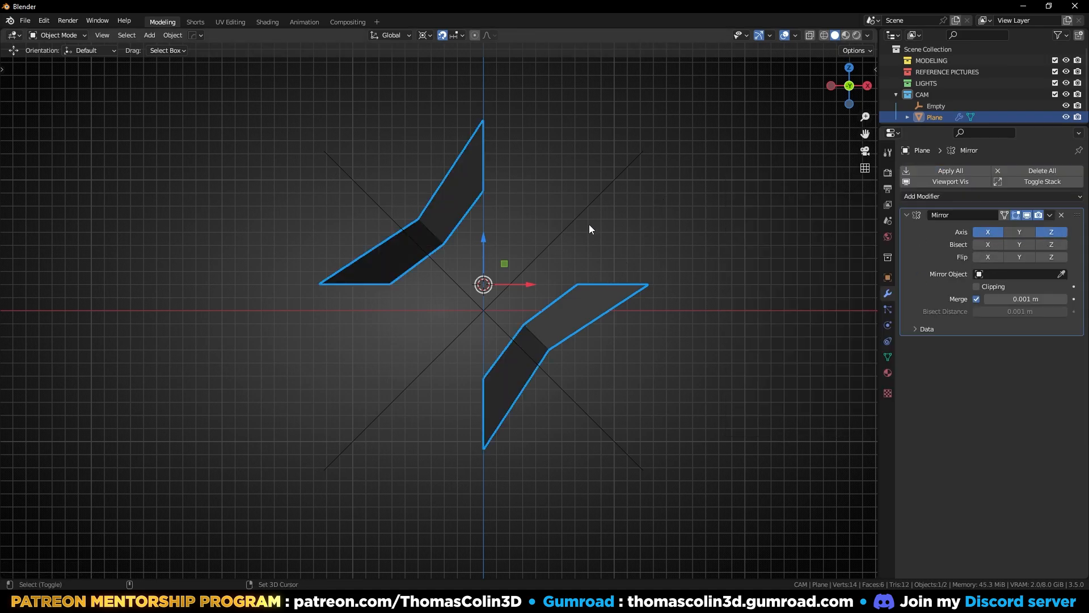
Reset the 3D cursor to the world centre and set the plane's origin to it
key(KP_Decimal)
scroll(447, 341, up, 2)
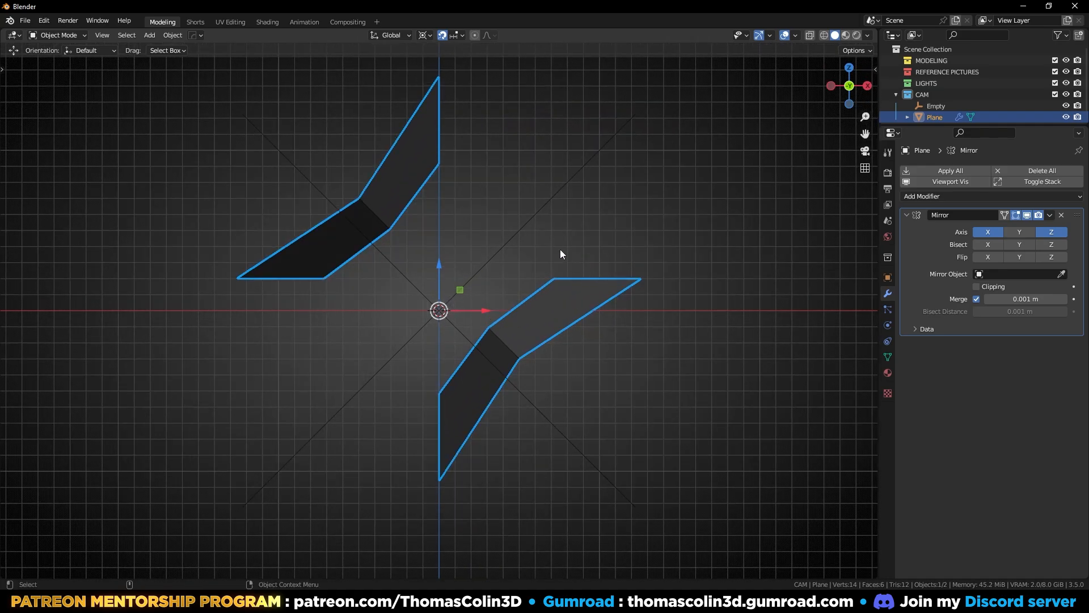
key(q)
click(523, 253)
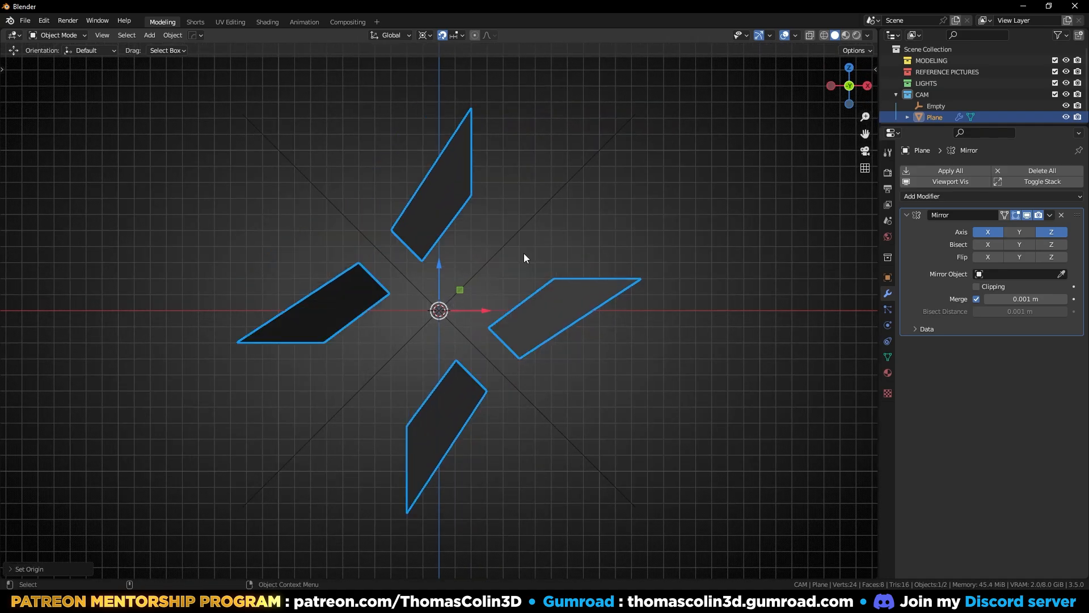
middle_drag(526, 253, 542, 263)
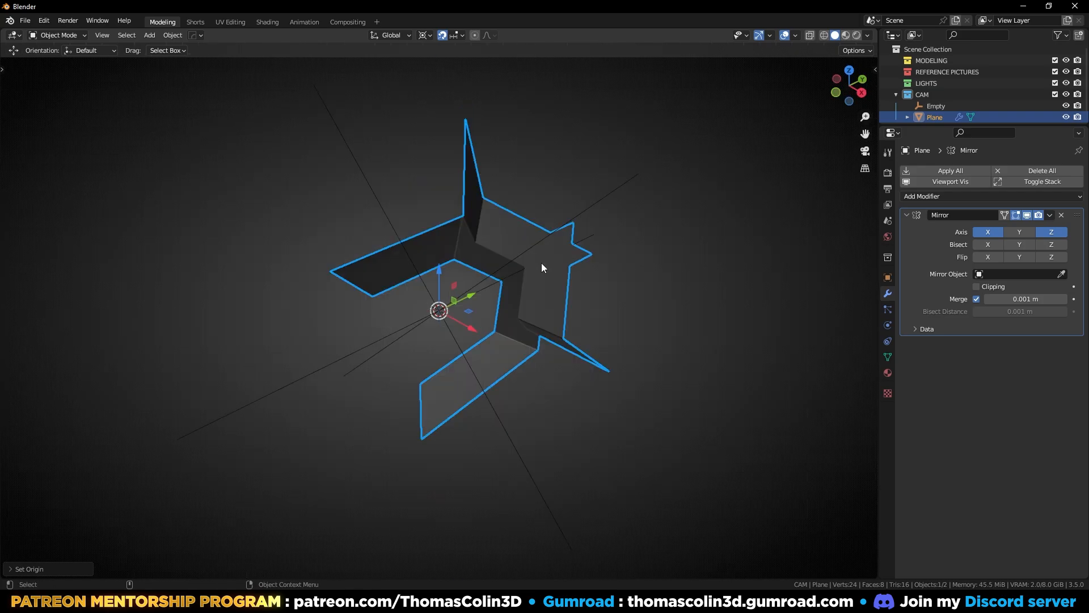
Set the plane's Y rotation to 0° and turn off the Mirror modifier's viewport display
click(875, 69)
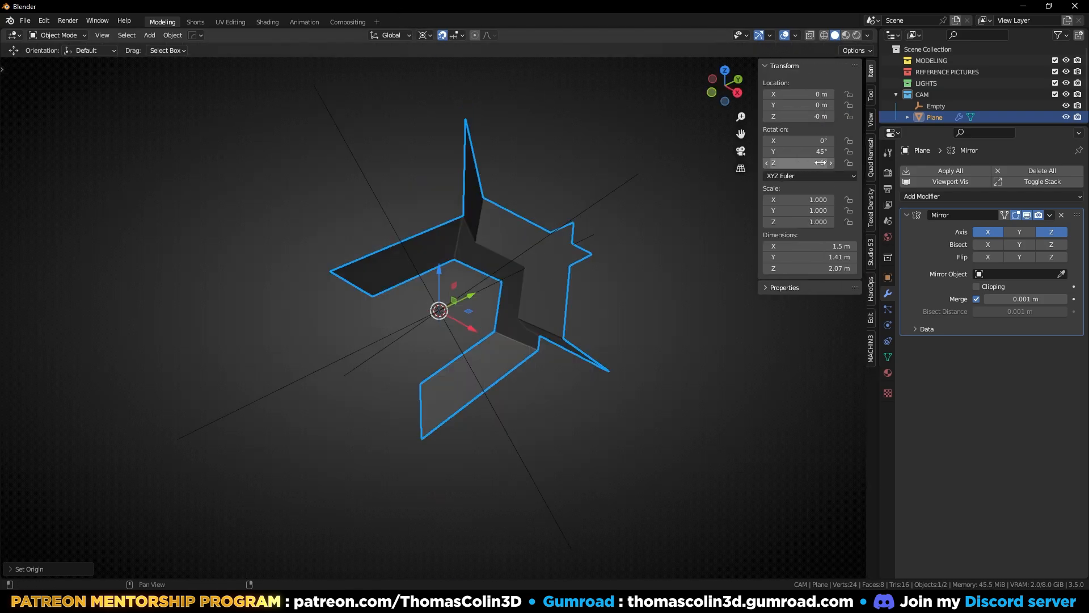
click(807, 152)
text(0)
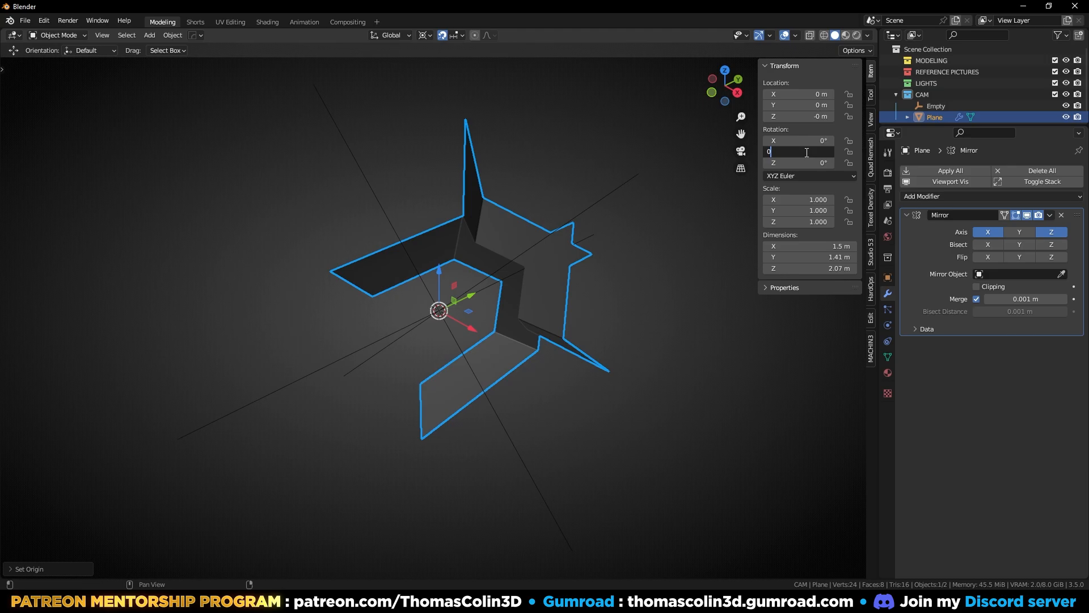
key(Return)
middle_drag(526, 209, 568, 263)
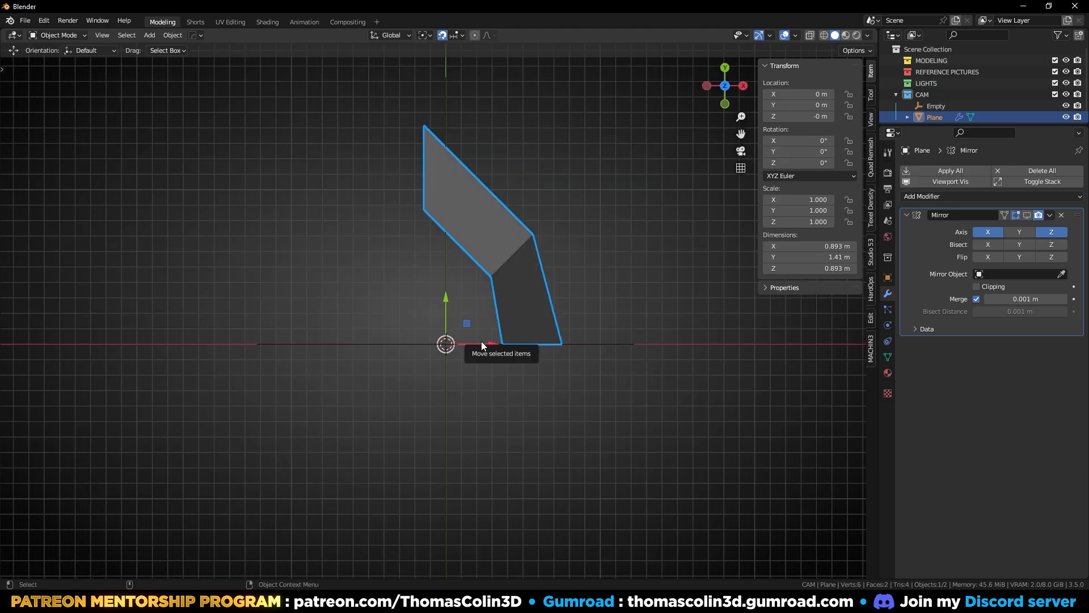
Move the plane to 0.1 m along X and shift its far end edge along X onto the Y axis in Edit Mode
drag(481, 341, 497, 342)
key(Tab)
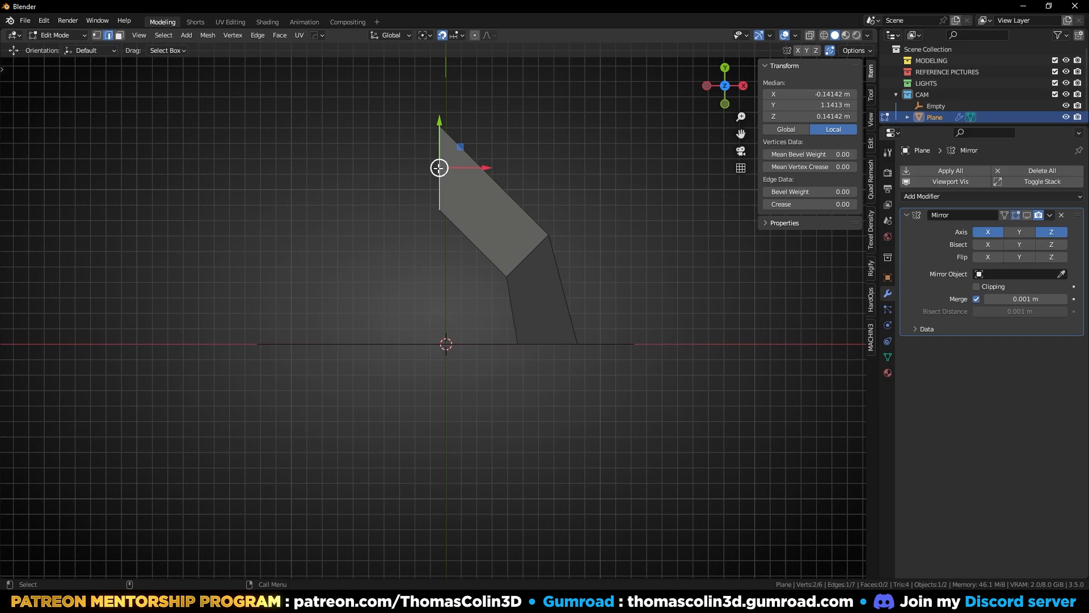
drag(467, 168, 473, 168)
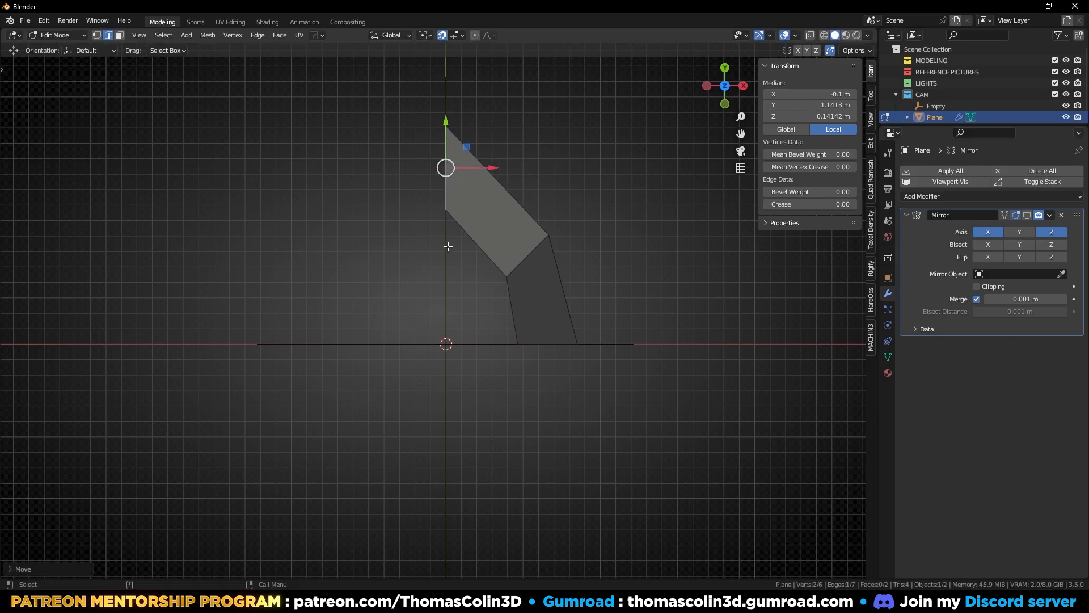
key(Tab)
Turn the Mirror modifier's viewport display back on and set the plane's origin to the 3D cursor
click(1029, 216)
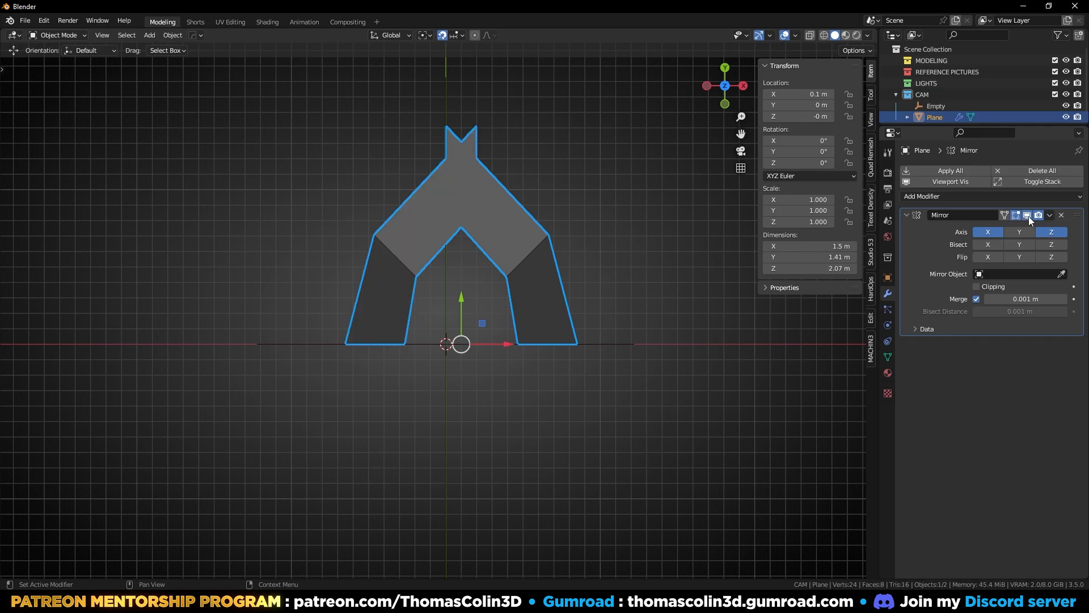
key(q)
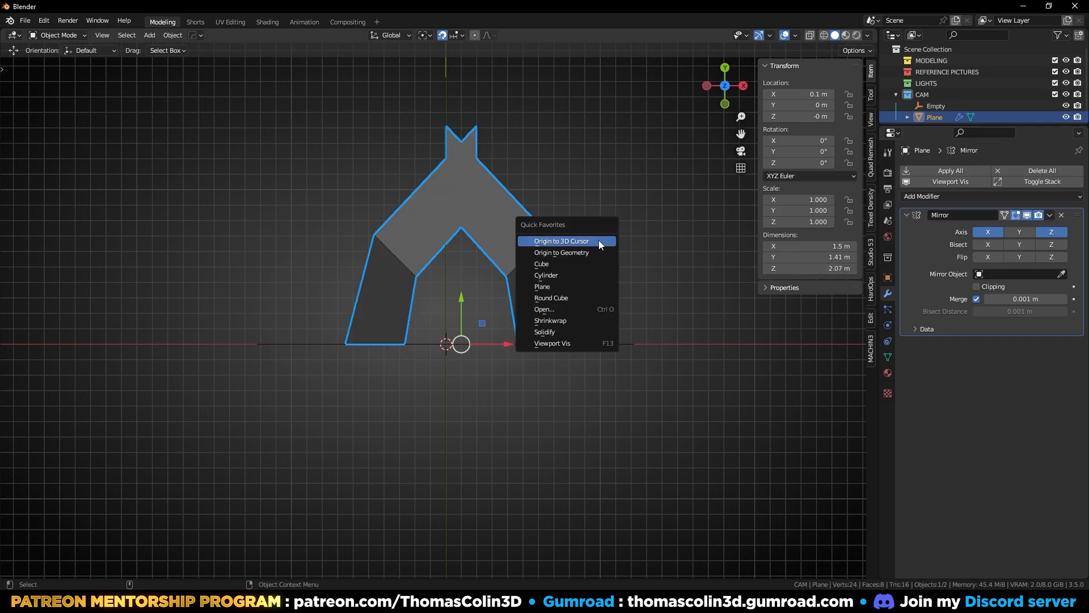
click(560, 243)
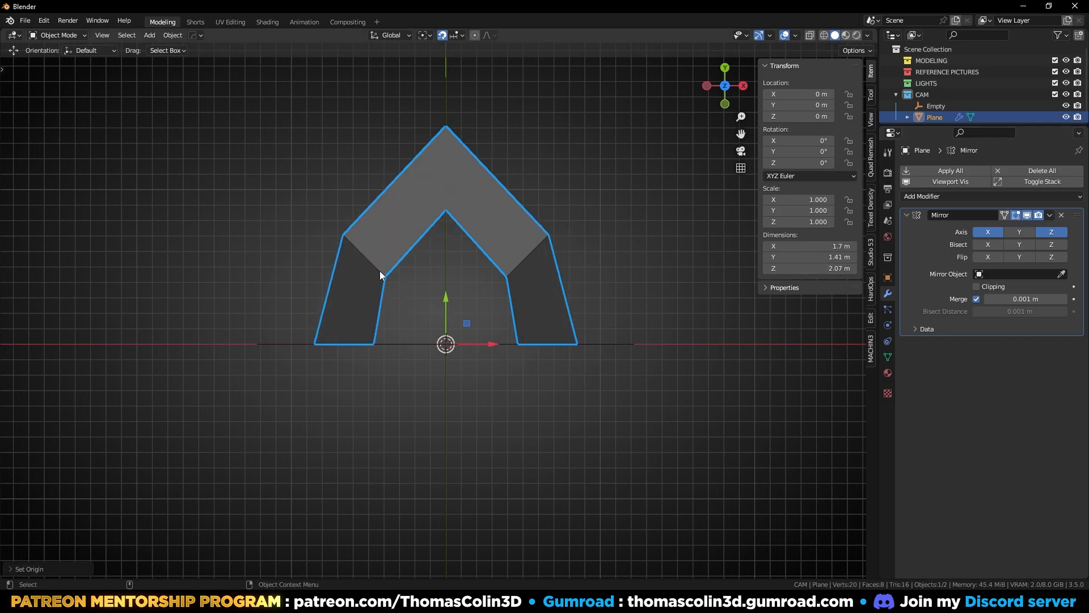
Set the mirrored plane's Y rotation to 45° and deselect it
middle_drag(596, 423, 785, 171)
click(818, 151)
text(4)
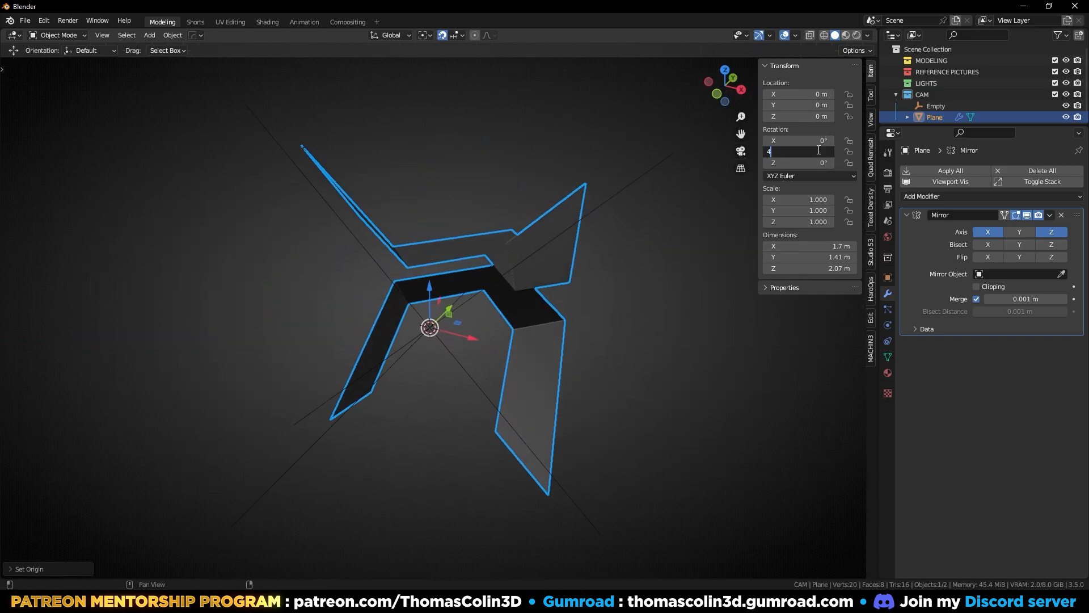
text(5)
key(Return)
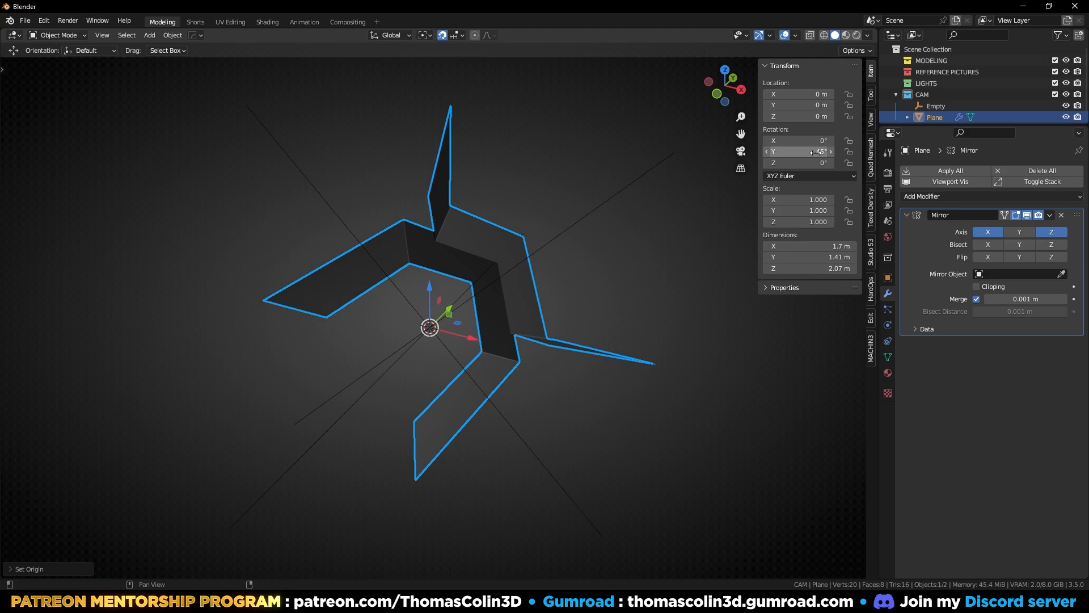
click(629, 264)
Add an Array modifier to the plane with Relative Offset disabled and Object Offset enabled
middle_drag(628, 263, 597, 263)
click(945, 199)
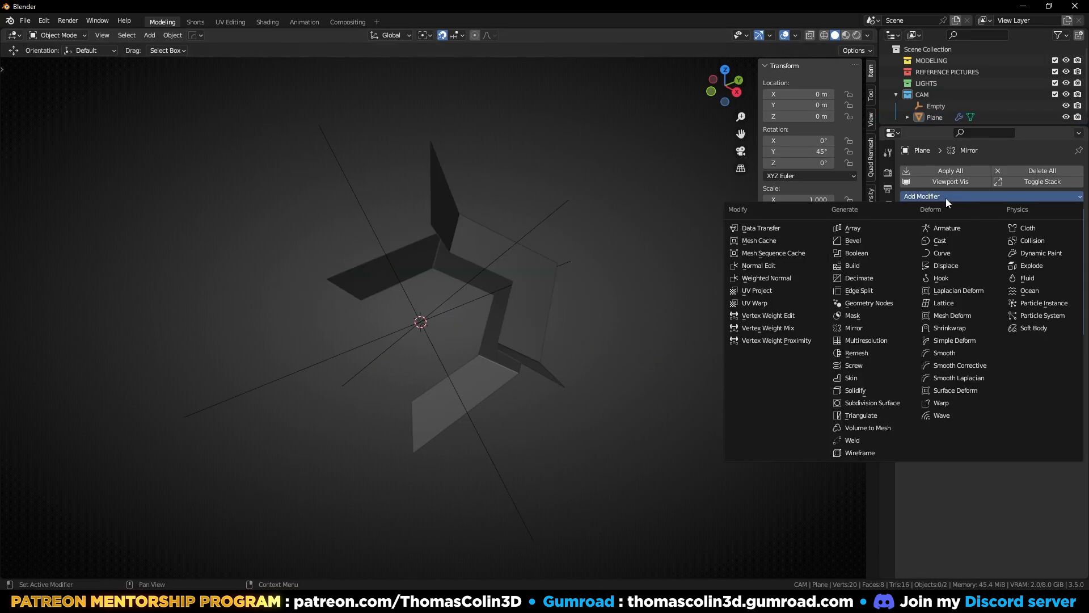
click(857, 228)
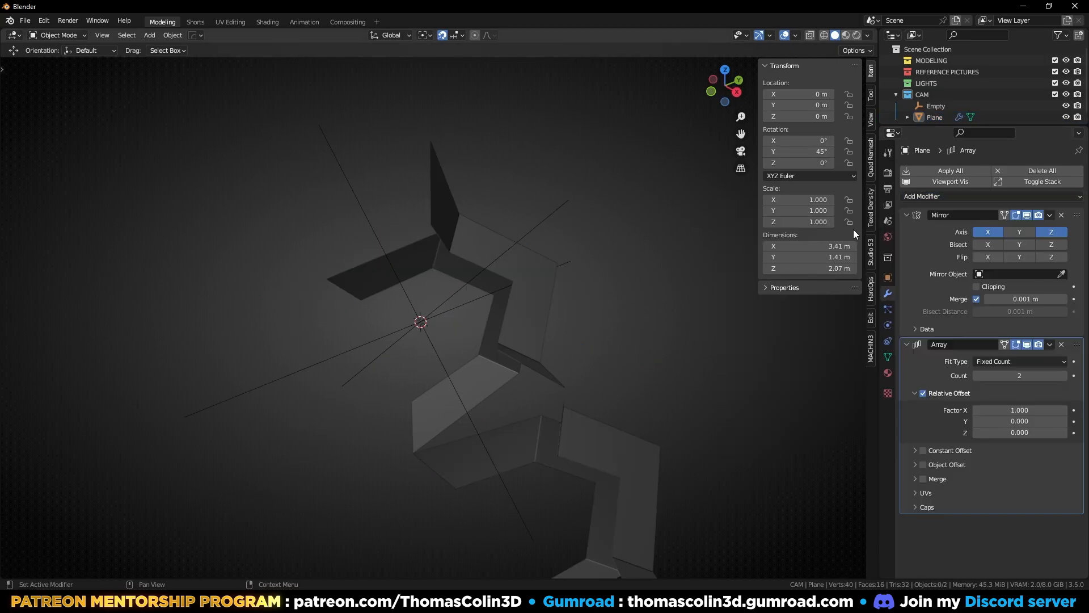
click(922, 393)
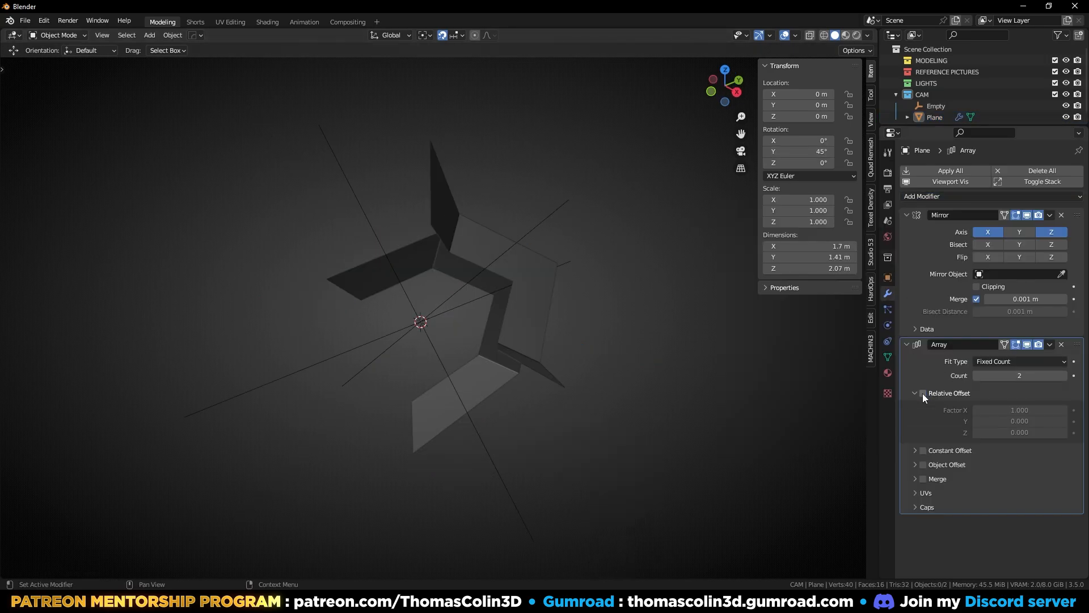
click(924, 464)
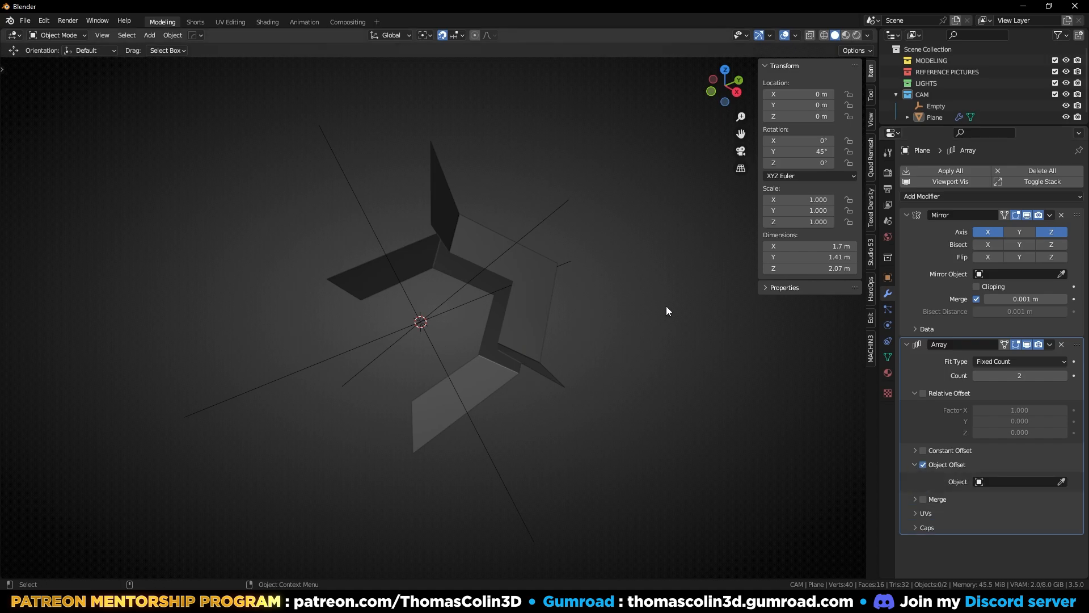
Add a second plain axes empty at the 3D cursor
key(shift+a)
mouse_move(622, 156)
click(661, 151)
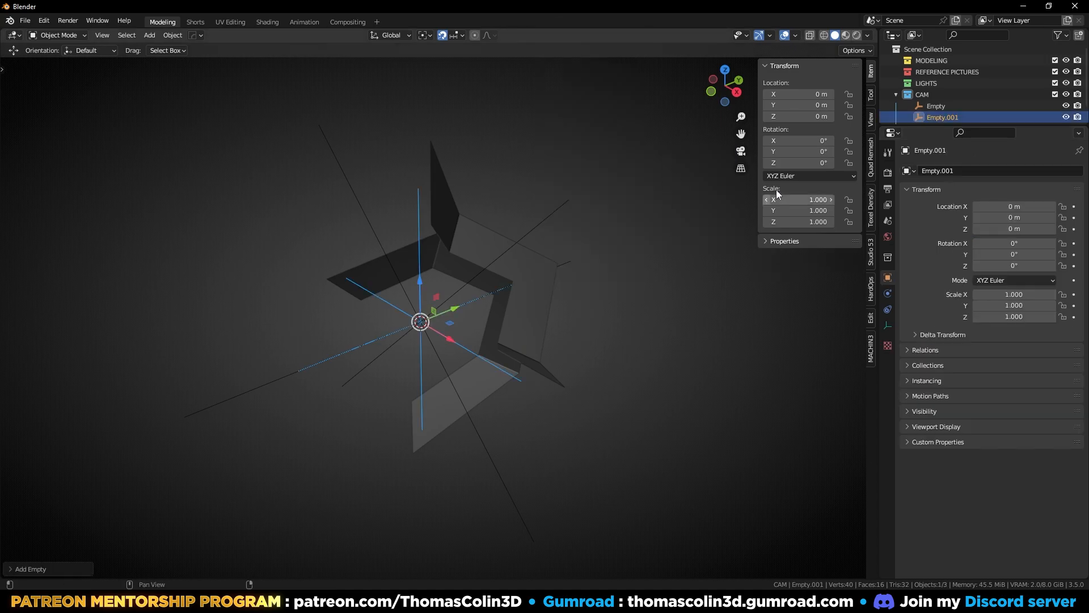
Set the new empty's rotation to -180° on X, -45° on Y and 360° on Z
click(796, 140)
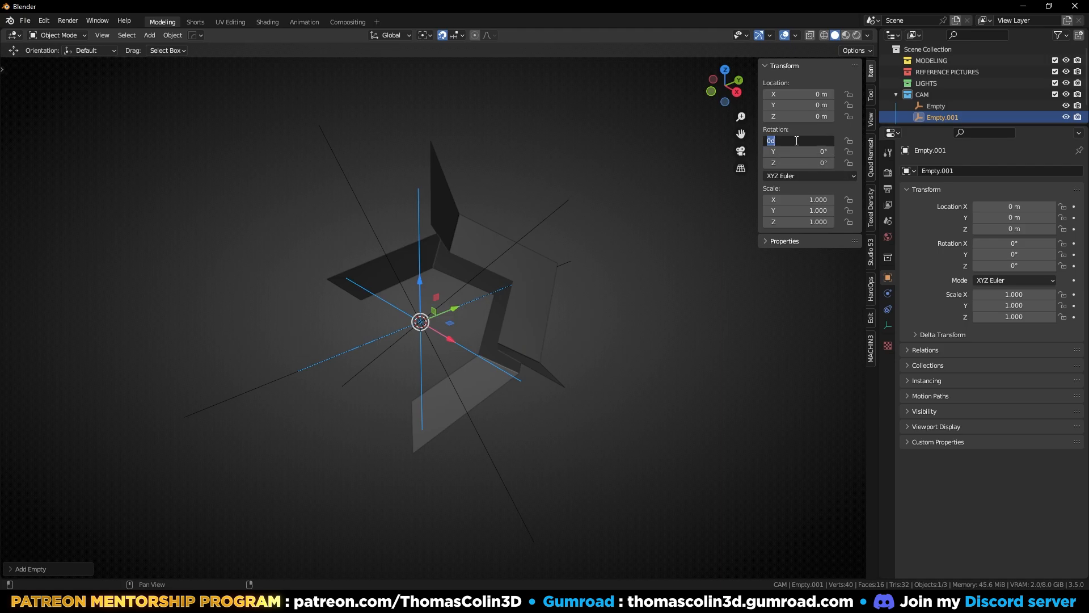
key(BackSpace)
text(-180)
key(Return)
click(810, 150)
key(BackSpace)
text(-45)
key(Return)
click(809, 163)
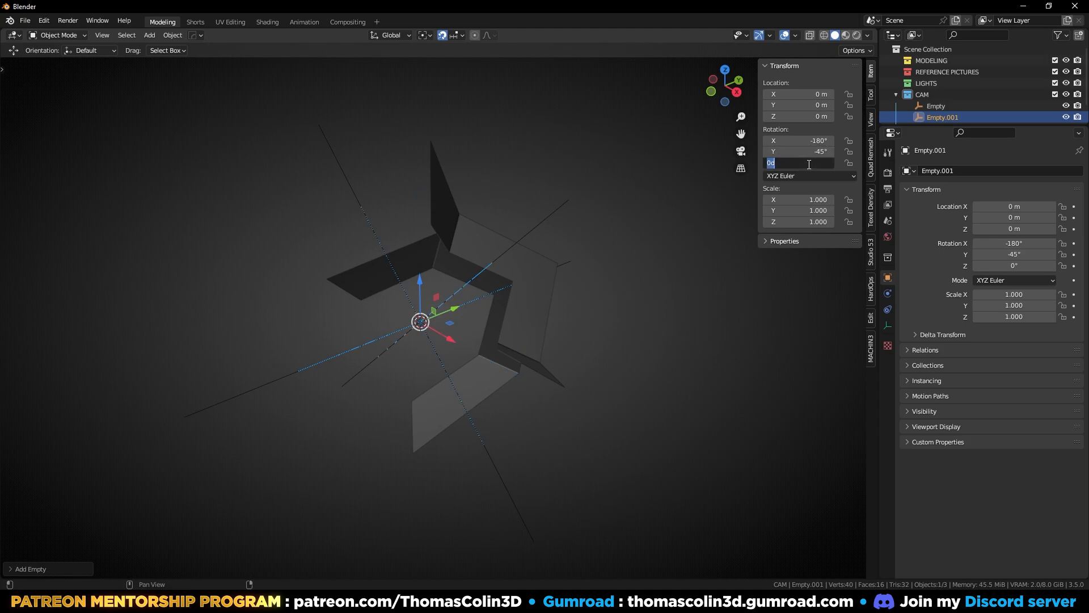
text(36)
key(Return)
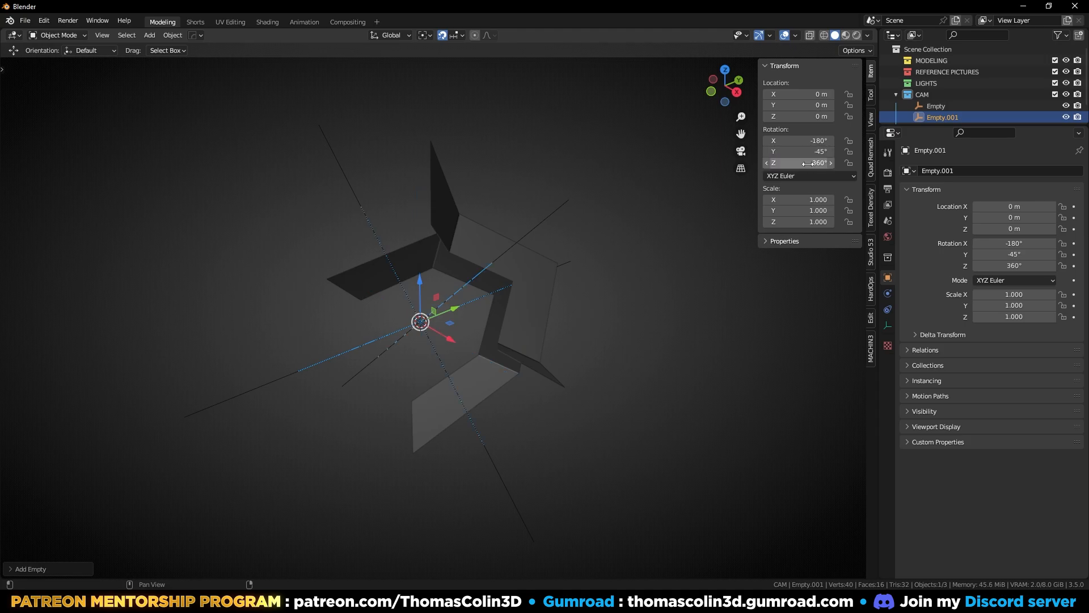
Assign Empty.001 as the offset object of the plane's Array modifier
click(445, 229)
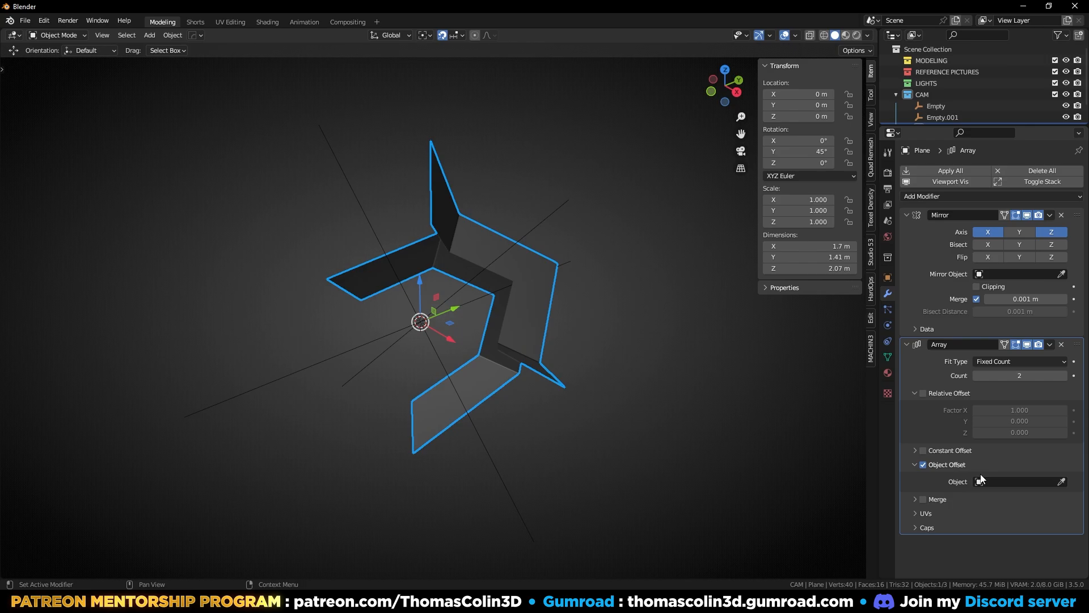
click(1003, 481)
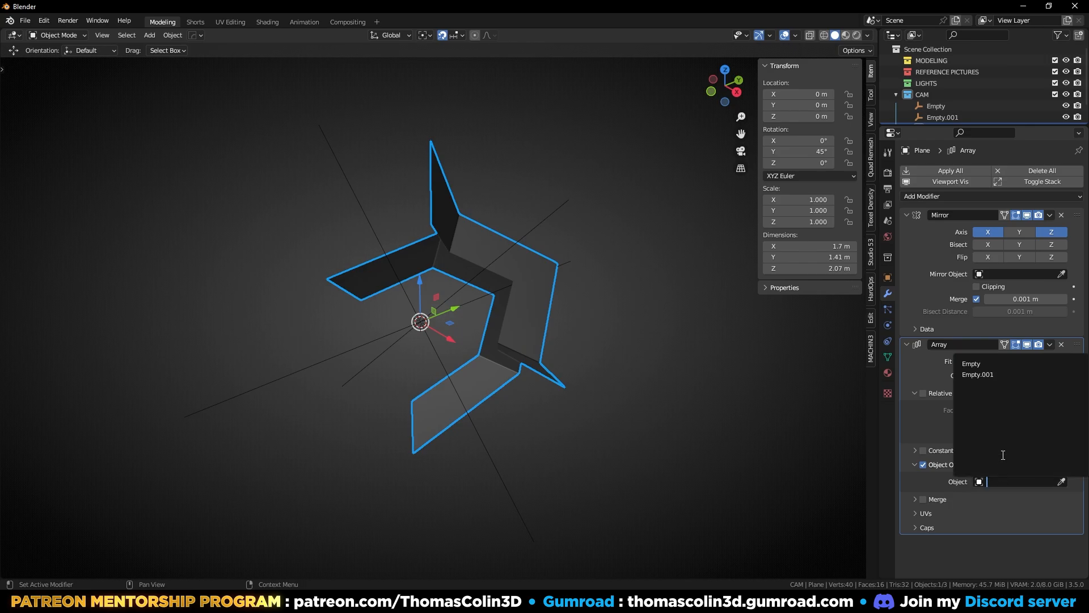
click(971, 376)
middle_drag(589, 287, 636, 316)
Move the strip's end edge near the X axis along Z in Edit Mode until it meets the arrayed copy's end edge
key(Tab)
key(n)
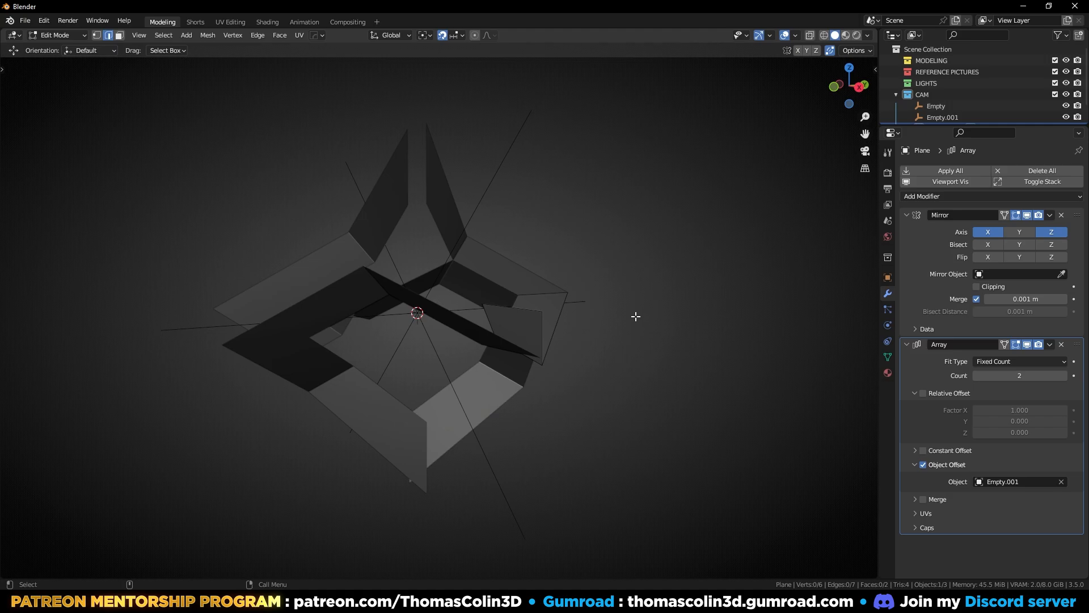
click(514, 313)
key(g)
key(z)
click(546, 319)
middle_drag(552, 313, 501, 331)
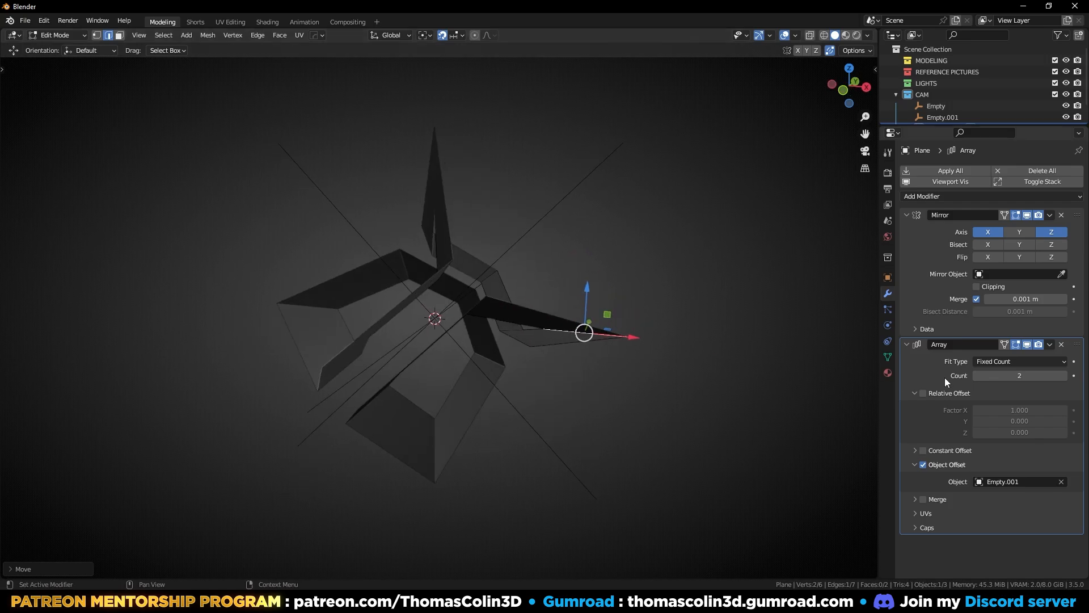
Collapse the Array and Mirror settings and add a Solidify modifier with its offset set to 0
click(907, 344)
click(907, 215)
click(937, 196)
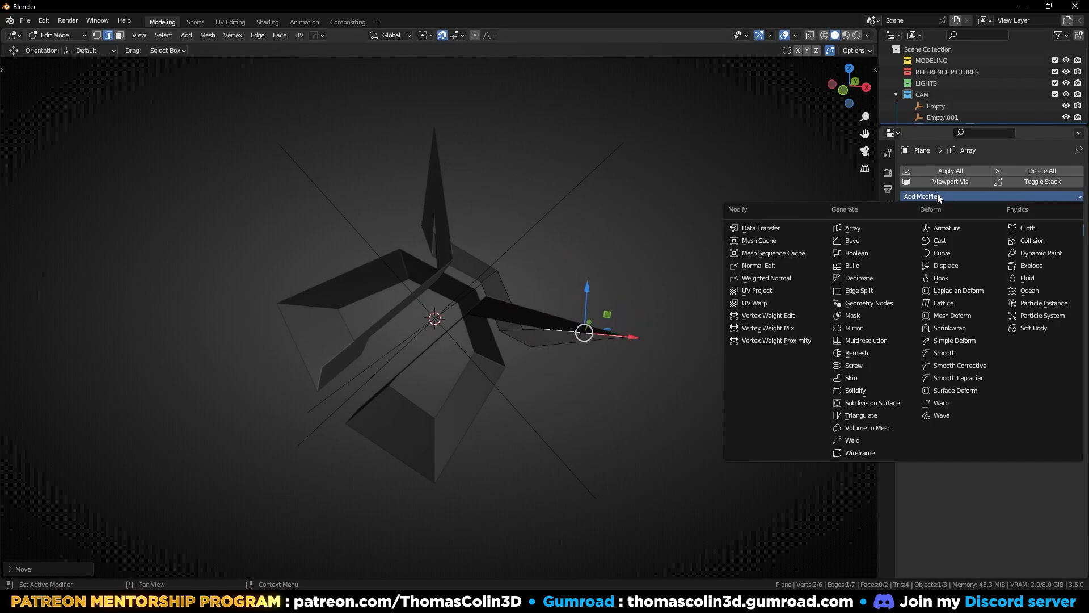
click(856, 390)
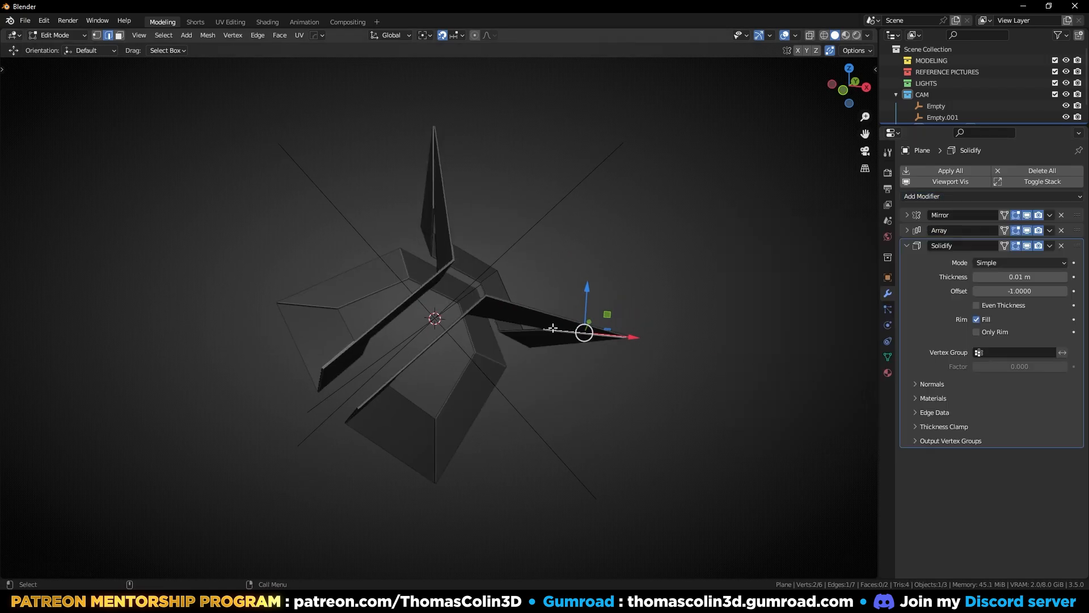
key(KP_1)
click(1000, 291)
text(0)
key(Return)
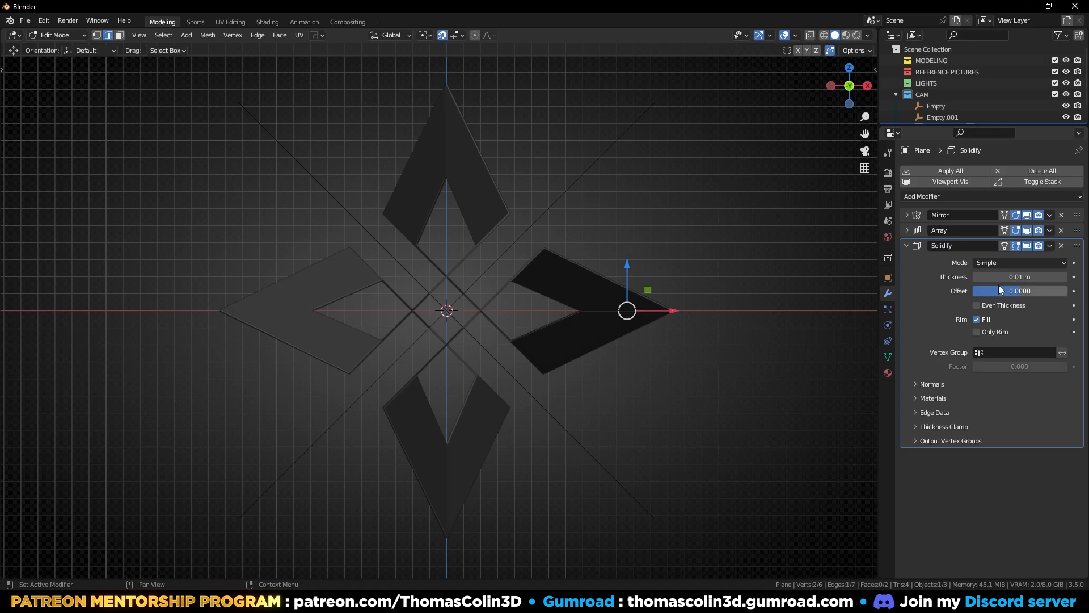
Increase the Solidify thickness, then apply the Solidify, Array and Mirror modifiers to the plane
drag(999, 276, 1081, 276)
key(Tab)
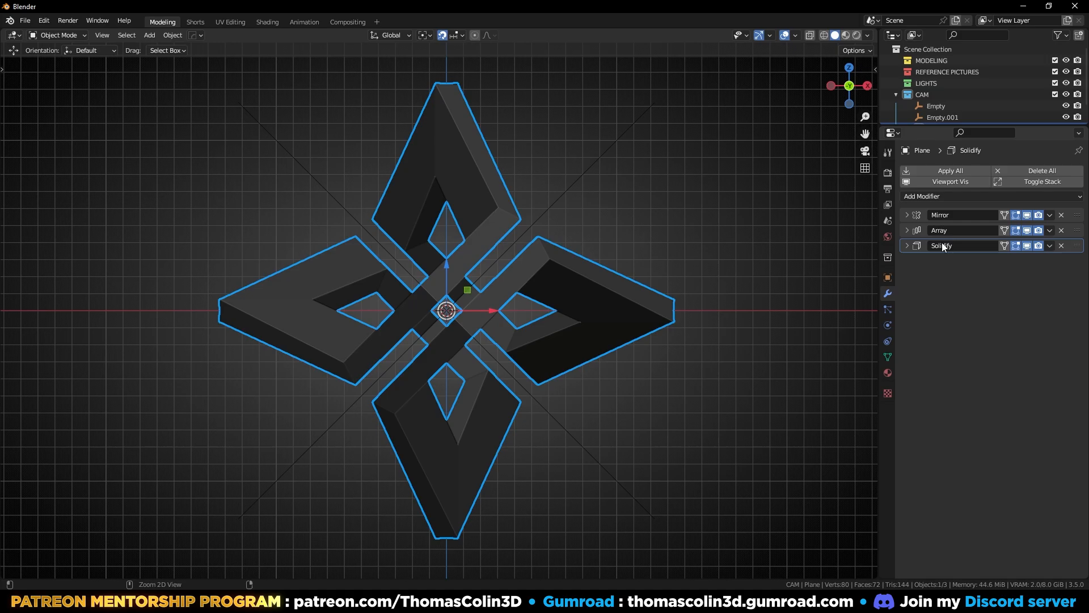
key(ctrl+a)
key(ctrl+a)
key(ctrl+a)
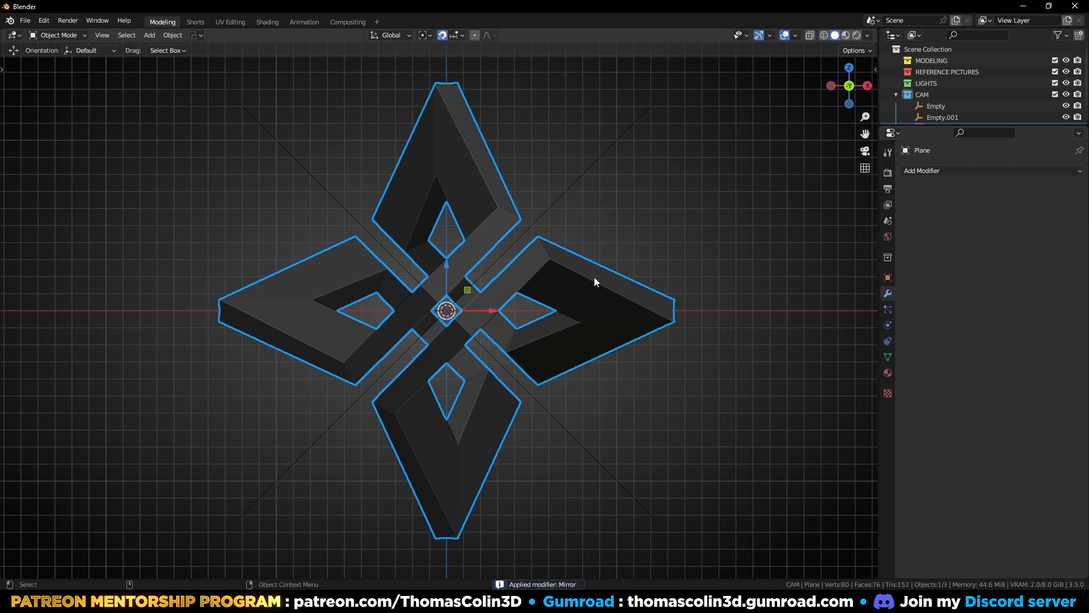
Merge the overlapping vertices of the applied mesh in Edit Mode
key(Tab)
middle_drag(594, 278, 527, 292)
key(Tab)
key(Tab)
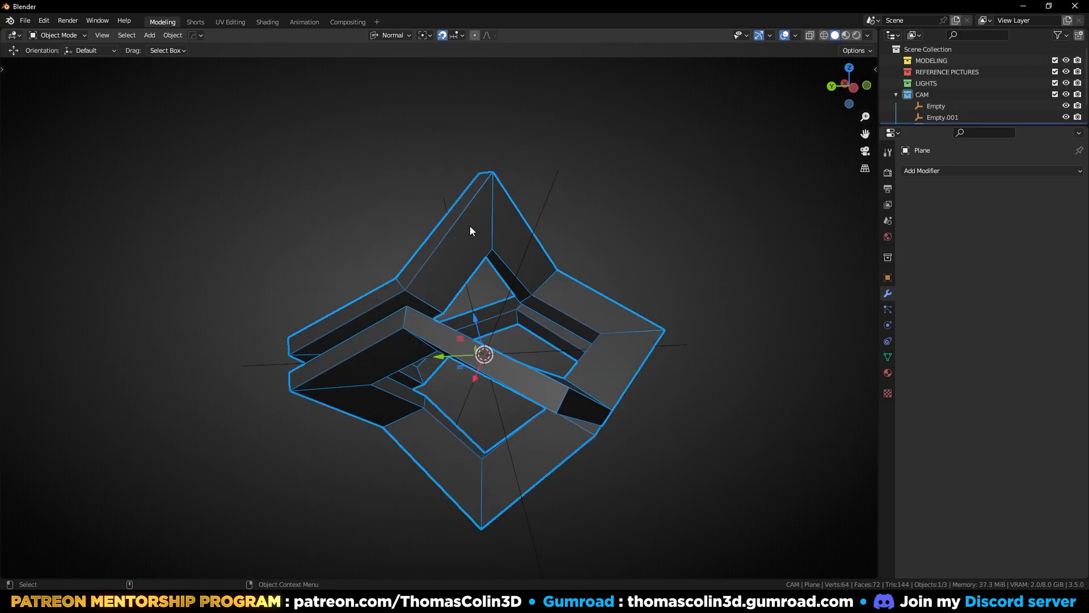
Select the eight internal faces inside the form's corner joints in X-ray view and delete those faces
click(469, 226)
key(alt+z)
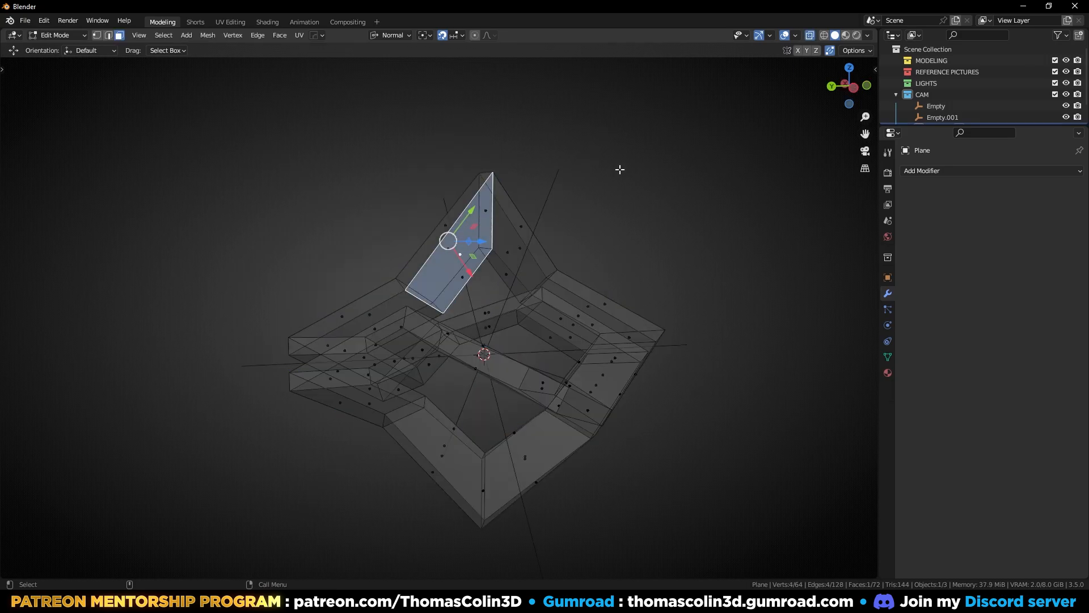
key(alt+a)
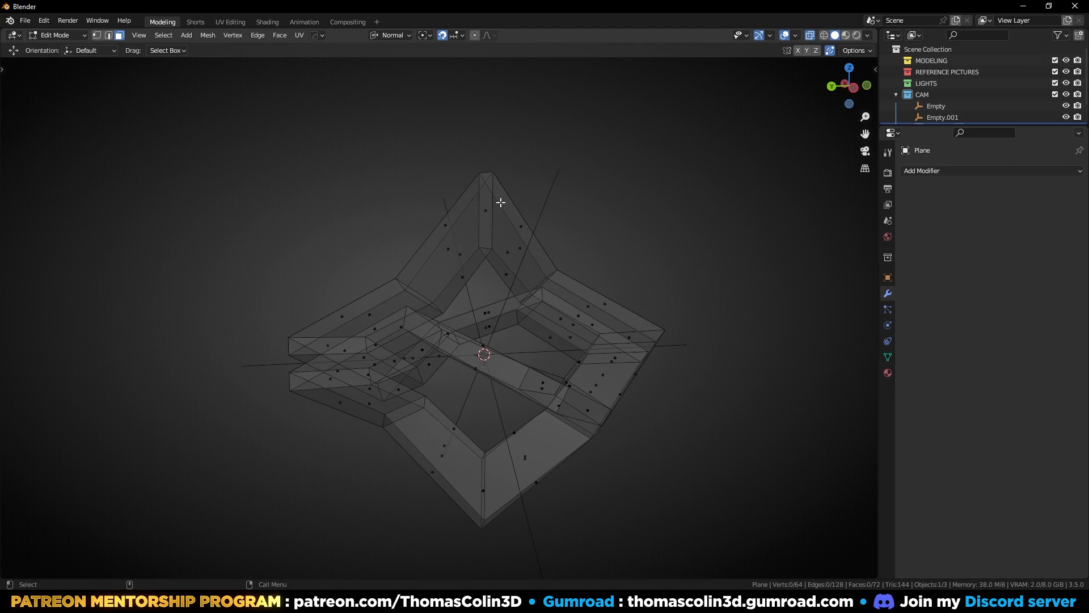
click(483, 211)
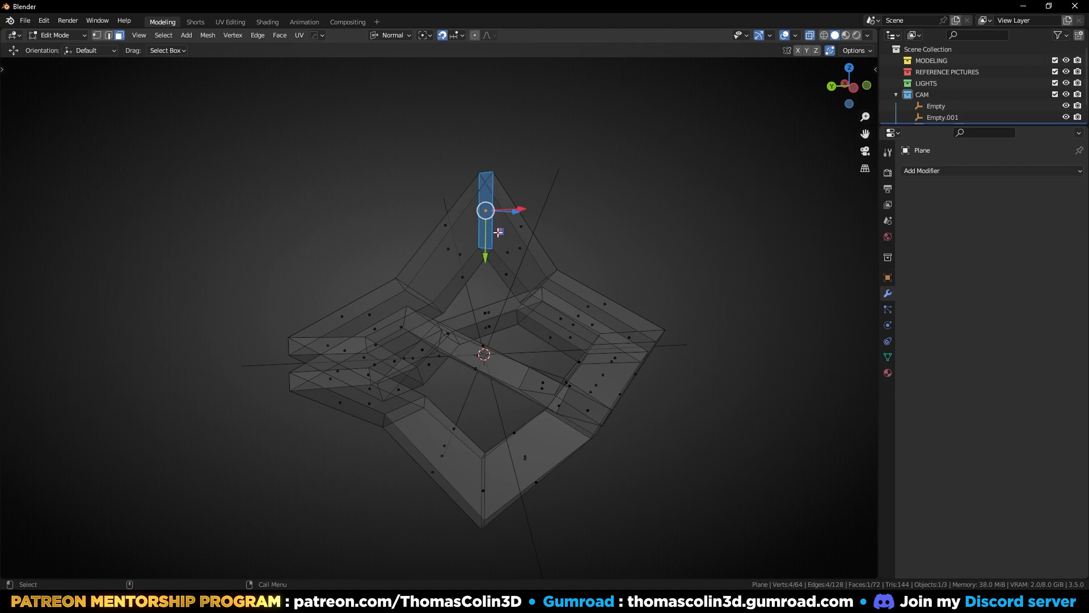
shift+click(479, 487)
middle_drag(471, 451, 531, 309)
shift+drag(520, 308, 566, 336)
middle_drag(499, 334, 490, 225)
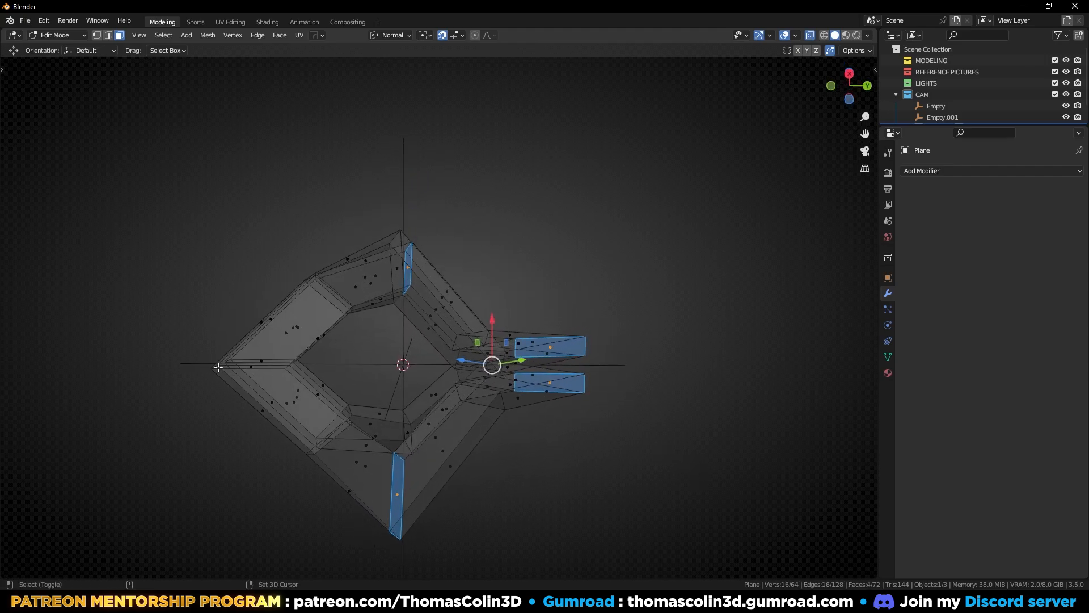
shift+drag(229, 354, 272, 372)
middle_drag(410, 303, 560, 275)
shift+click(365, 361)
shift+click(611, 350)
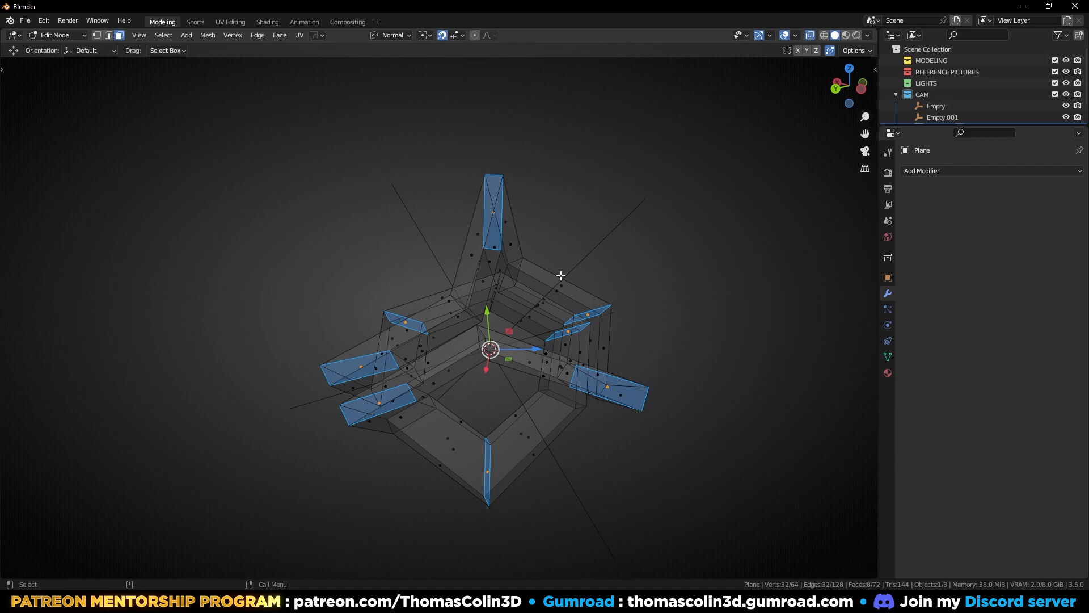
key(x)
click(539, 276)
Turn off X-ray, clear the selection and select the mesh's sharp edges at 30° sharpness in edge mode
key(a)
key(alt+a)
key(alt+z)
middle_drag(564, 220, 639, 329)
key(q)
click(657, 319)
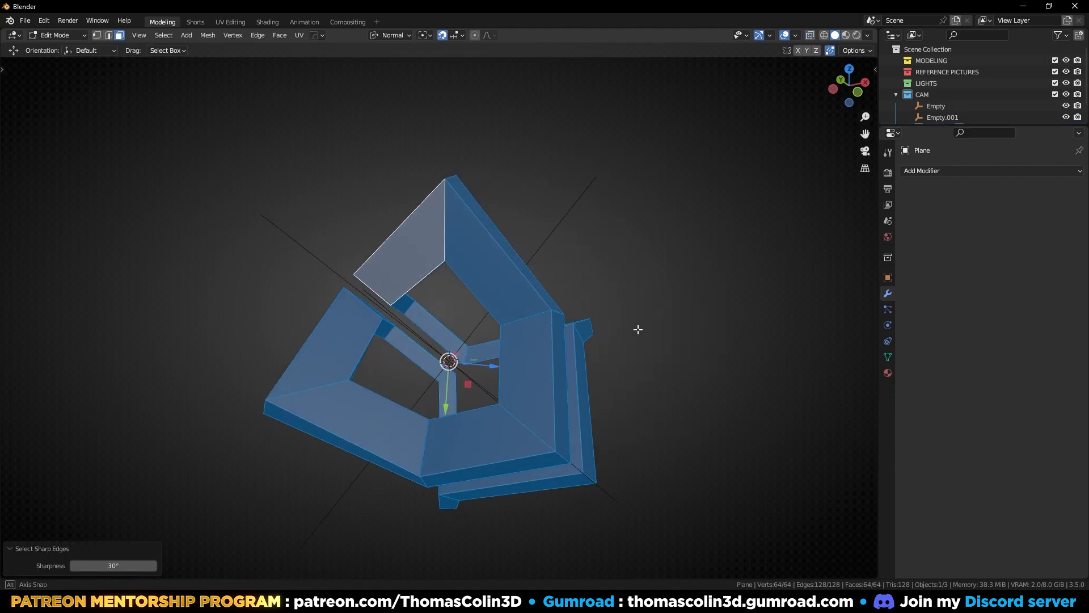
key(2)
Deselect the cross edges at the band's inner bends and set the crease of the remaining sharp edges to 1
alt+shift+click(523, 315)
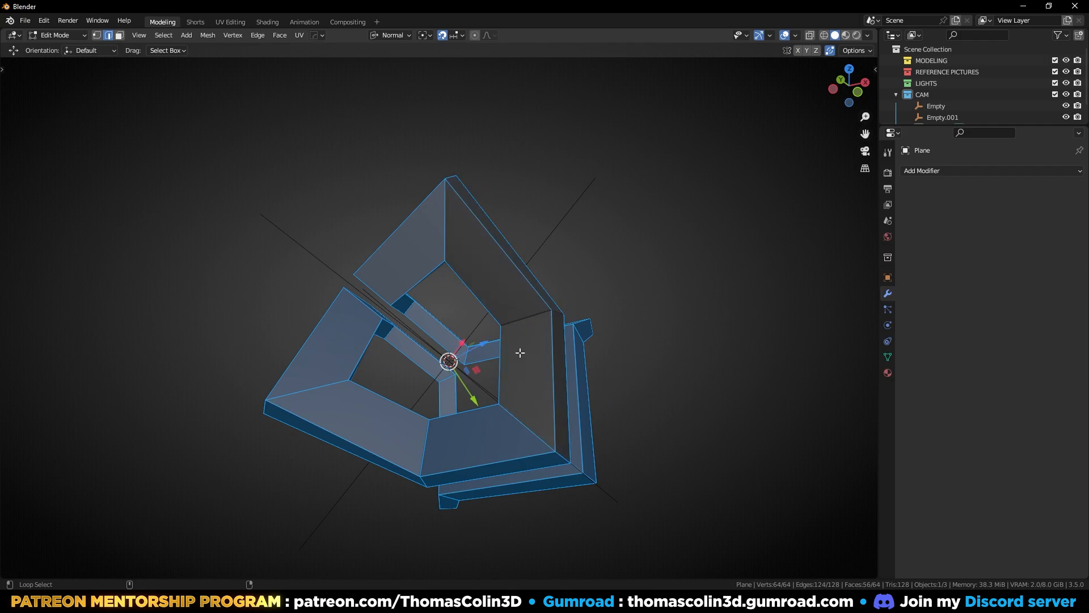
alt+shift+click(425, 446)
middle_drag(374, 355, 428, 307)
alt+shift+click(417, 320)
alt+shift+click(407, 371)
middle_drag(407, 372, 457, 351)
alt+shift+click(429, 377)
alt+shift+click(379, 359)
alt+shift+click(344, 262)
key(shift+e)
text(1)
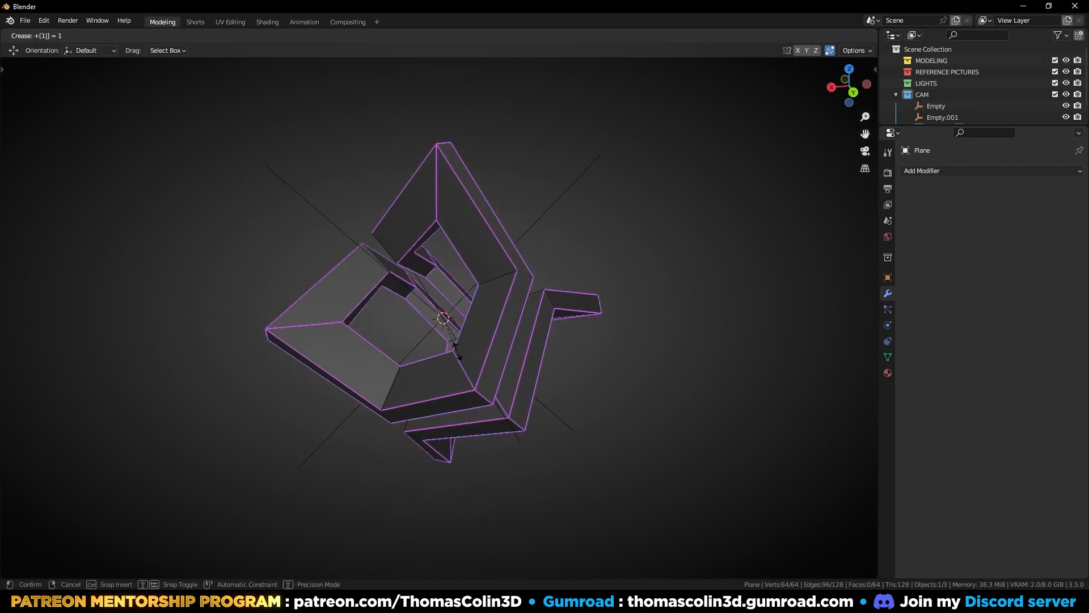
key(Return)
Add a level 1 Subdivision modifier to the creased form in Object Mode and apply it
key(Tab)
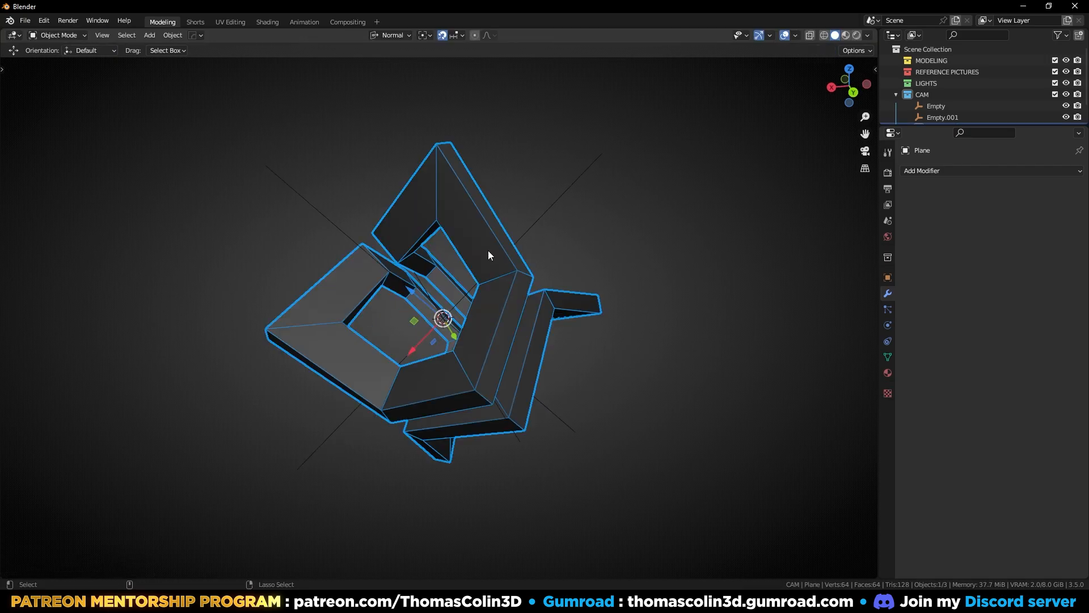
key(ctrl+1)
key(ctrl+a)
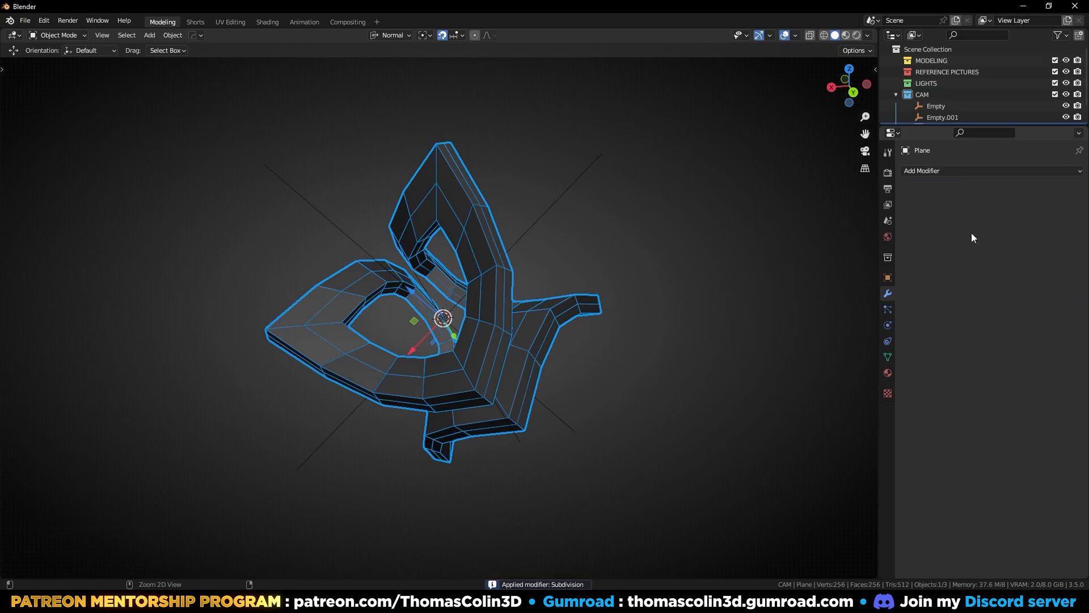
middle_drag(404, 289, 431, 258)
Add a level 2 Subdivision modifier to the form and shade it smooth
key(ctrl+2)
right_click(482, 234)
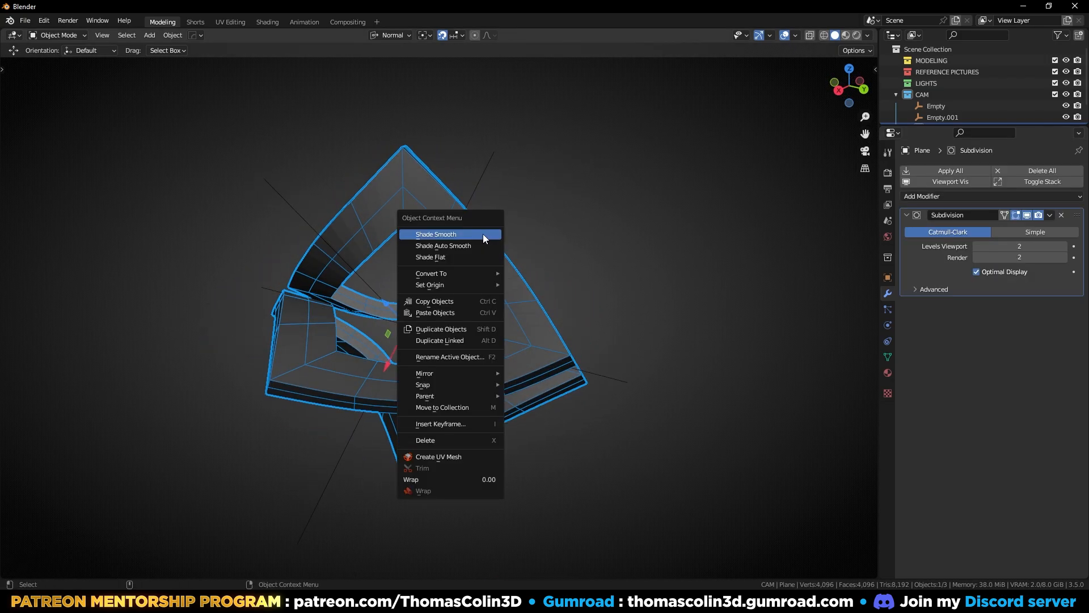
click(483, 234)
click(602, 192)
middle_drag(513, 309, 601, 296)
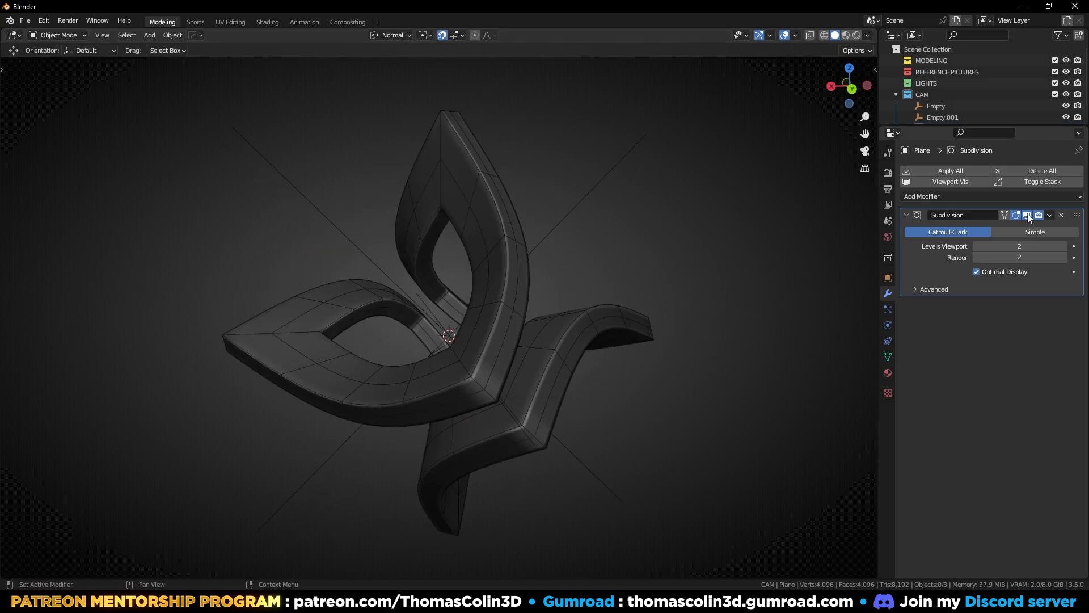
Hide the Subdivision modifier in the viewport and remove the crease from all mesh edges with a value of -1
click(1027, 215)
click(484, 311)
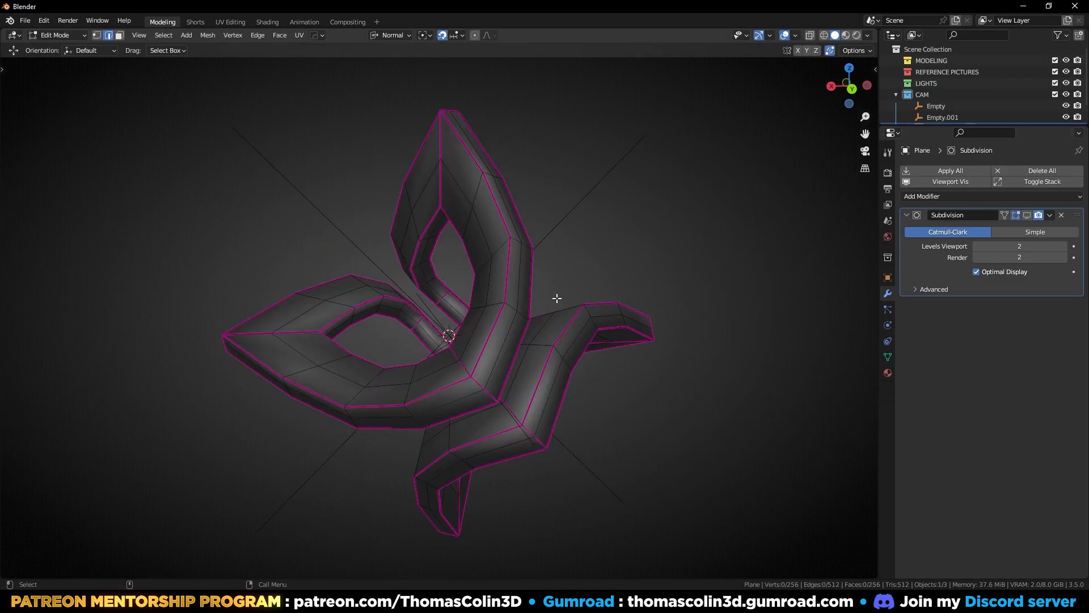
key(Tab)
key(shift+e)
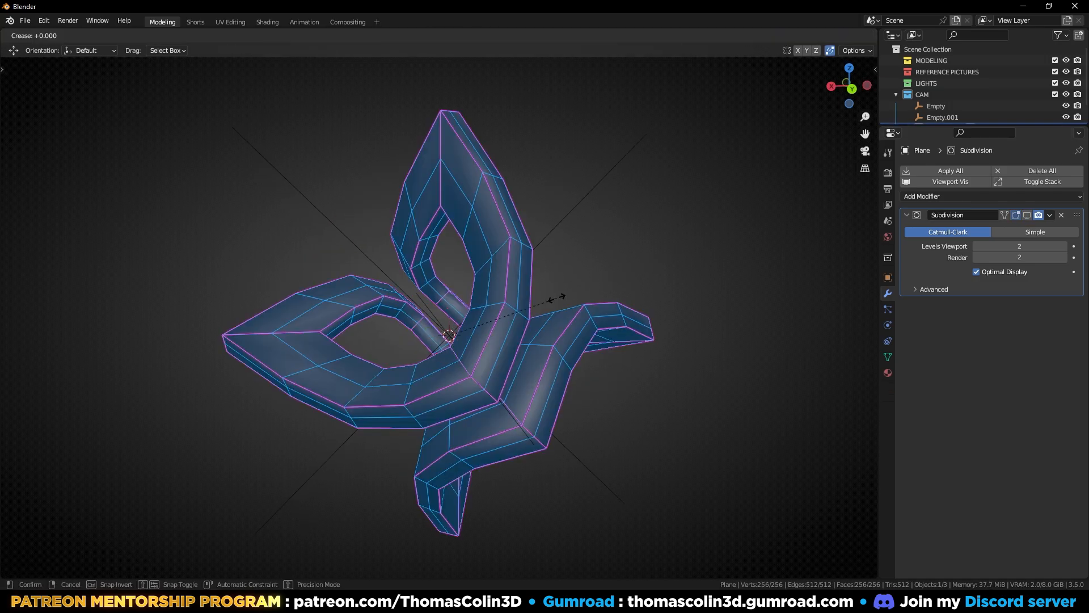
text(-1)
key(Return)
Clear the edge selection and select the form's sharp edges
key(alt+a)
key(q)
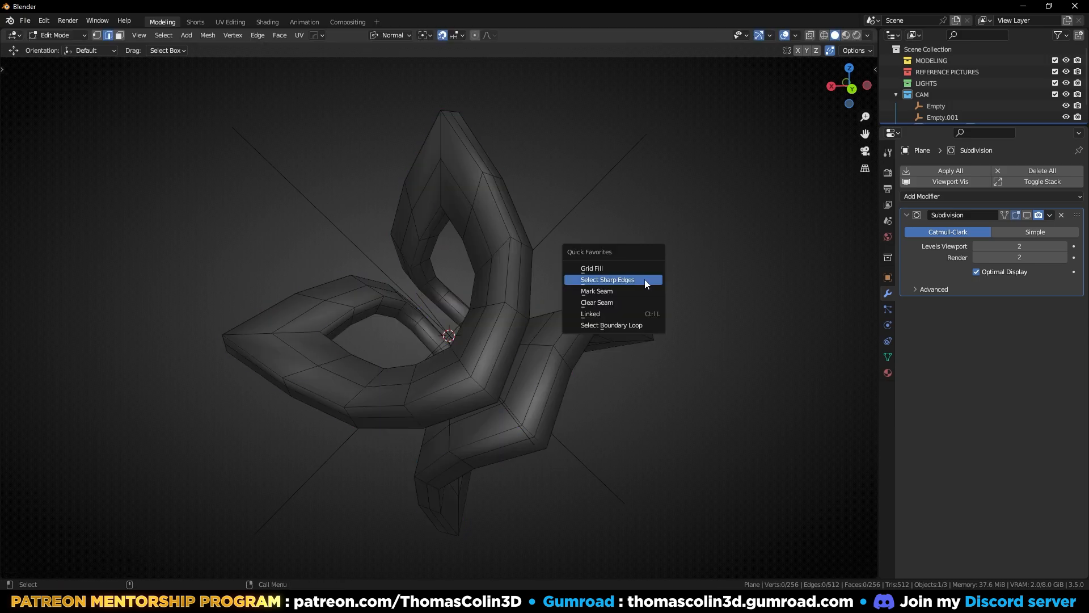
click(645, 280)
Add the missing cross edges at the pointed corners to the selection and bevel them narrowly with 2 segments and profile 1.000
alt+shift+click(462, 367)
alt+shift+click(506, 407)
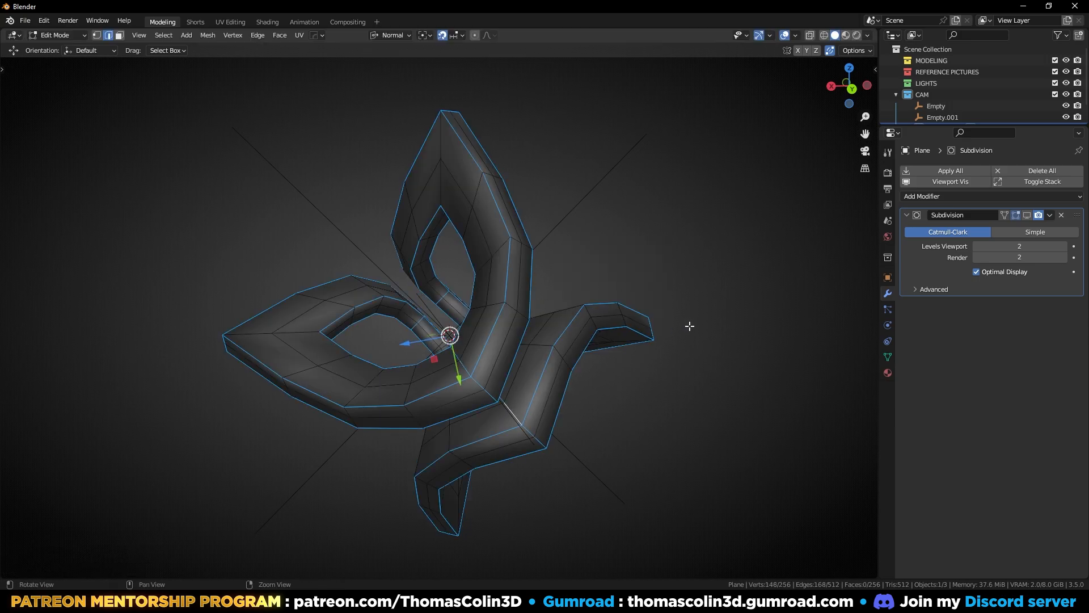
middle_drag(688, 325, 548, 455)
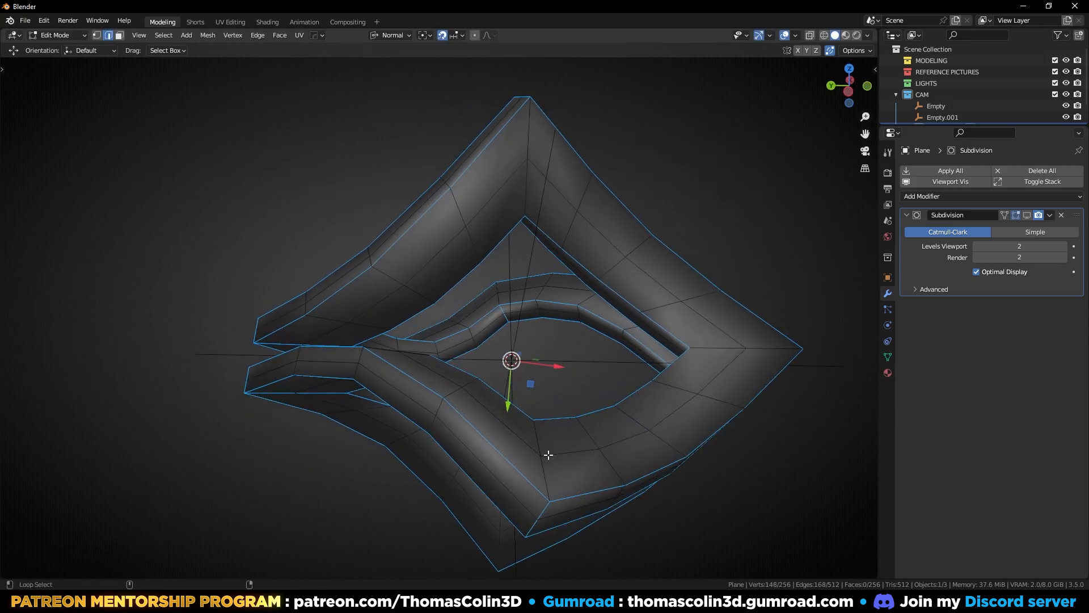
alt+shift+click(759, 355)
middle_drag(533, 126, 425, 297)
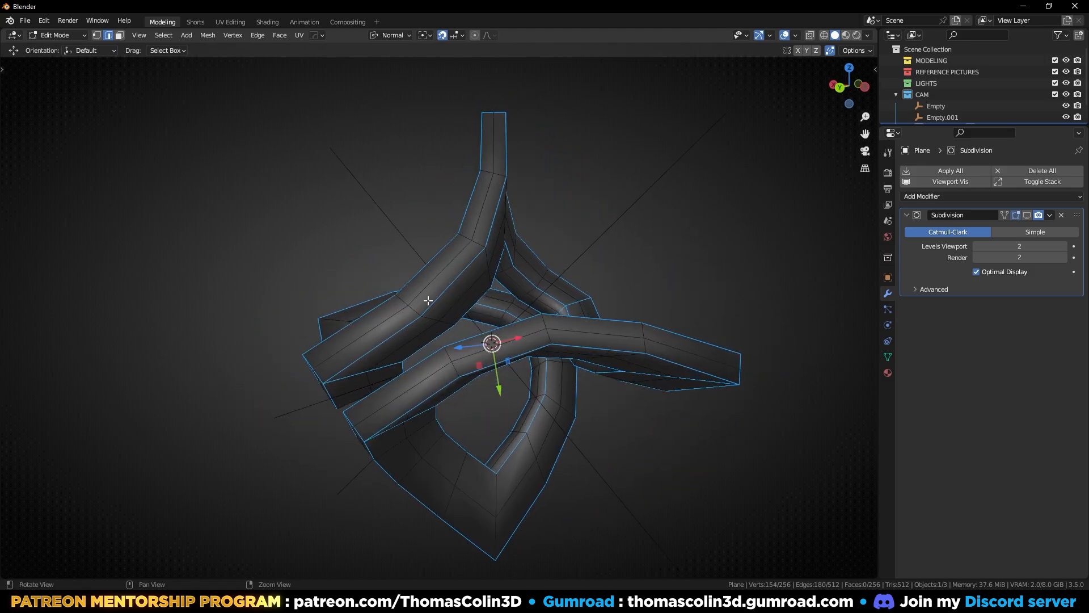
alt+shift+click(494, 496)
middle_drag(494, 495, 452, 449)
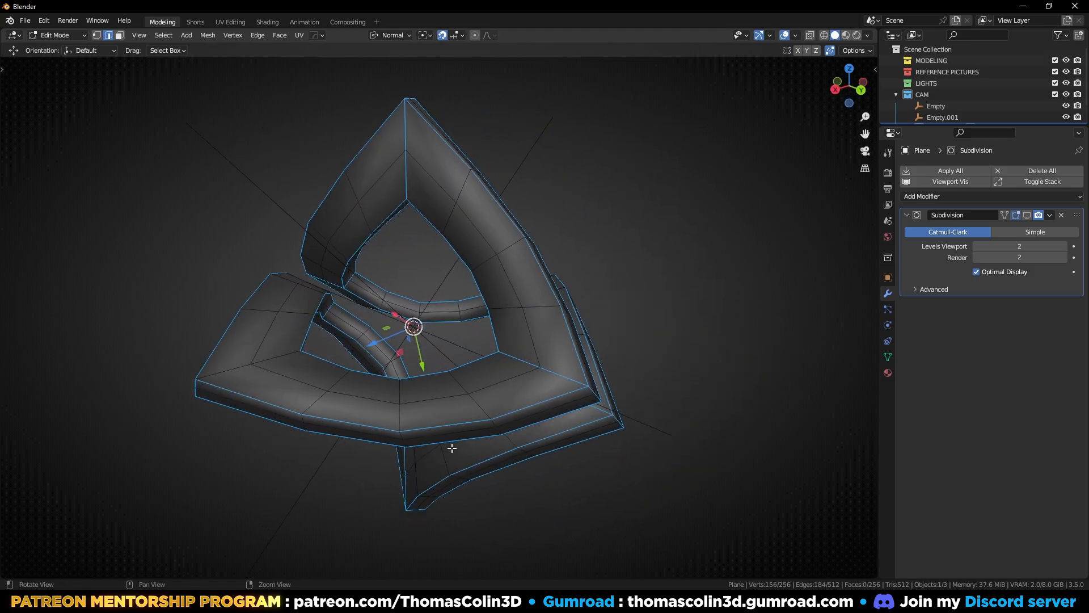
alt+shift+click(253, 369)
middle_drag(253, 370, 488, 301)
alt+shift+click(97, 364)
key(ctrl+b)
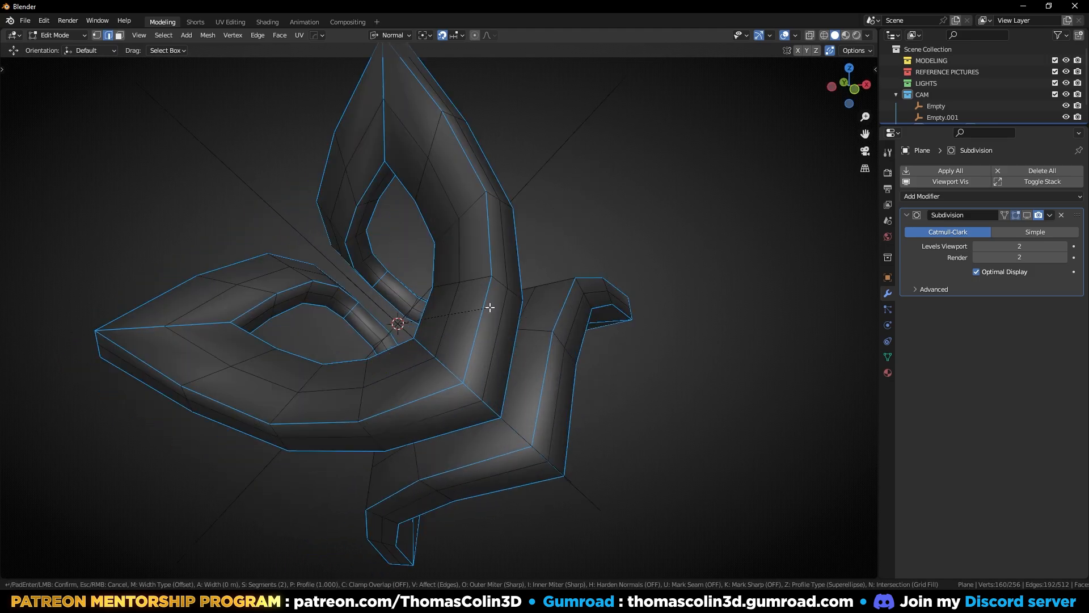
click(495, 308)
Return to Object Mode, show the Subdivision modifier in the viewport again and view the form from the front
key(Tab)
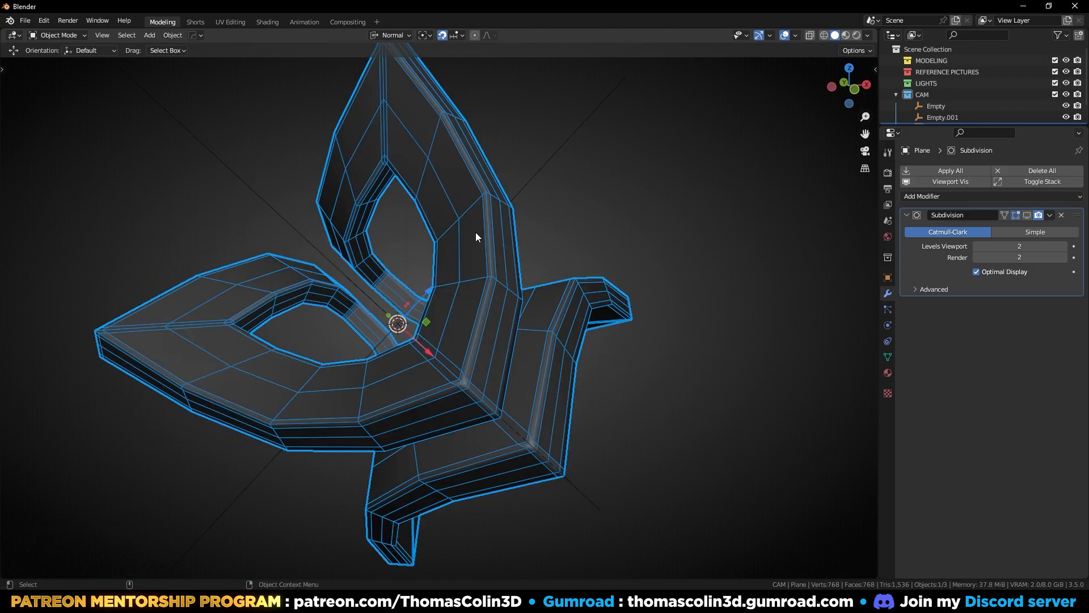
click(1027, 215)
key(KP_1)
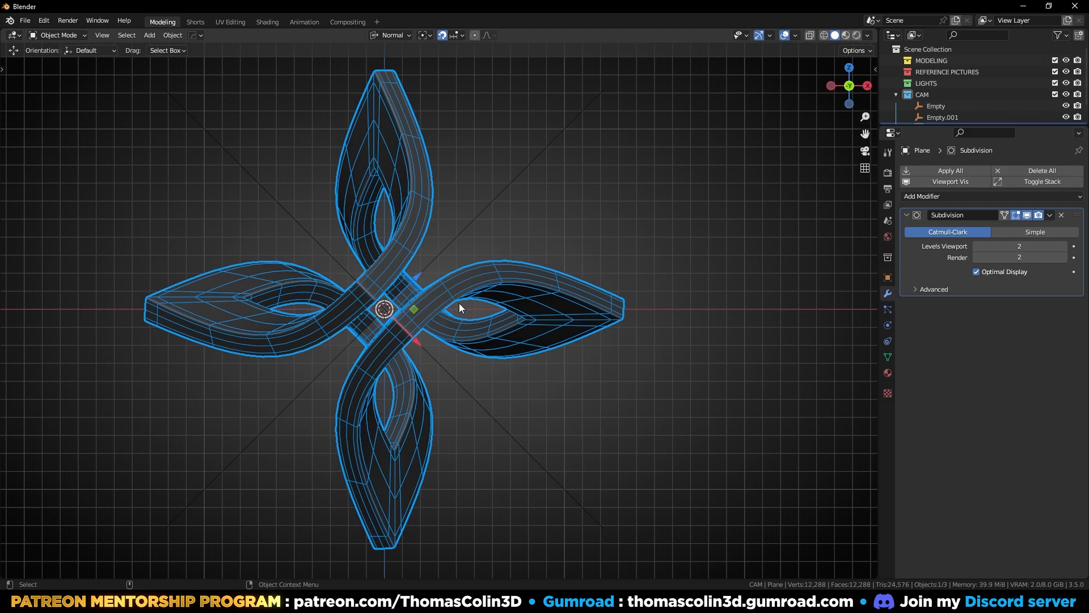
Delete the two rotated empties that served as mirror and array references
click(707, 211)
scroll(592, 197, down, 1)
drag(499, 176, 557, 213)
key(x)
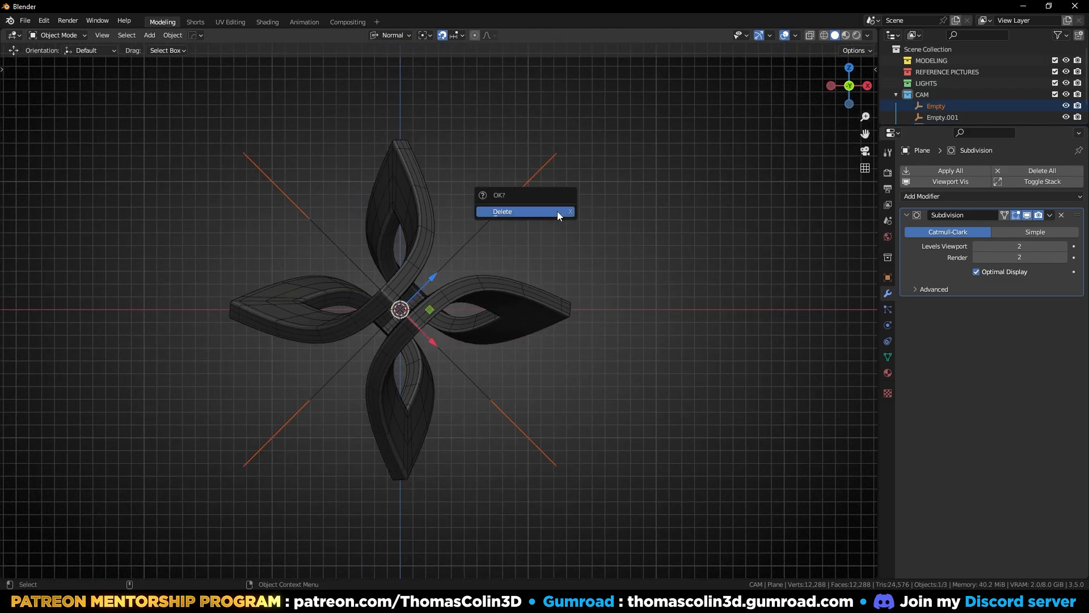
click(557, 211)
drag(449, 214, 489, 232)
key(x)
click(489, 231)
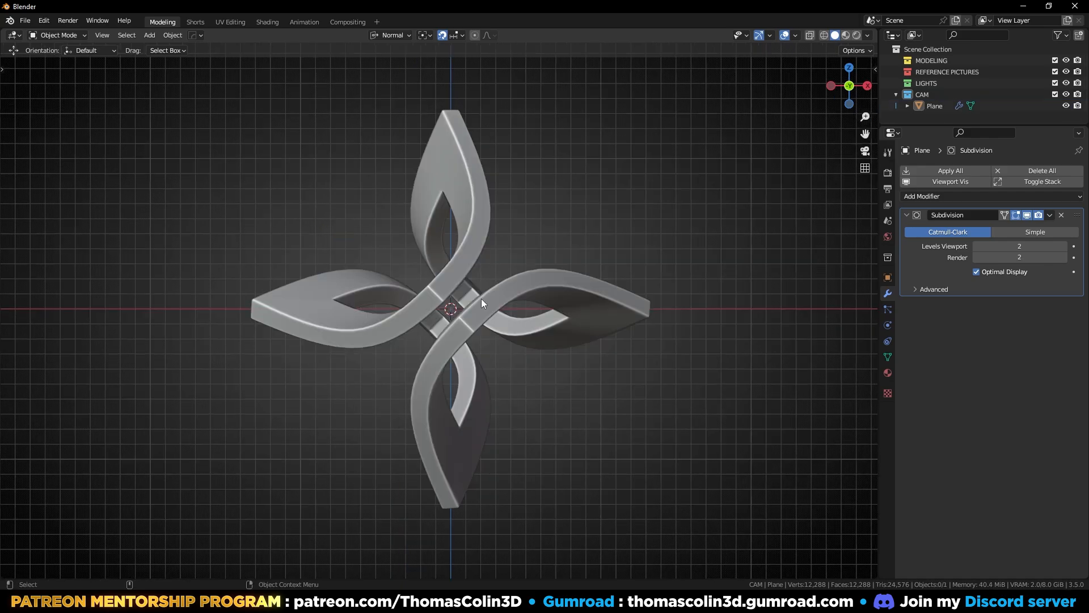